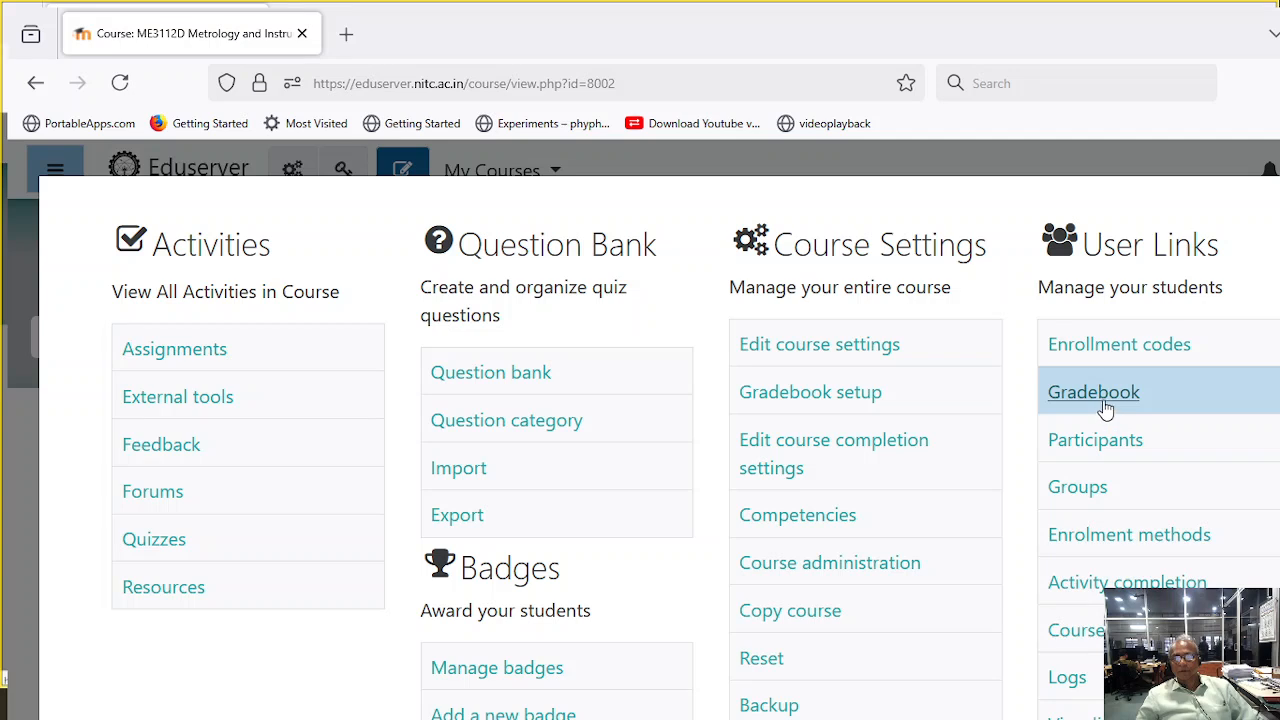
# - Open the course gradebook and limit the grader report to group ME01
pyautogui.click(1101, 405)
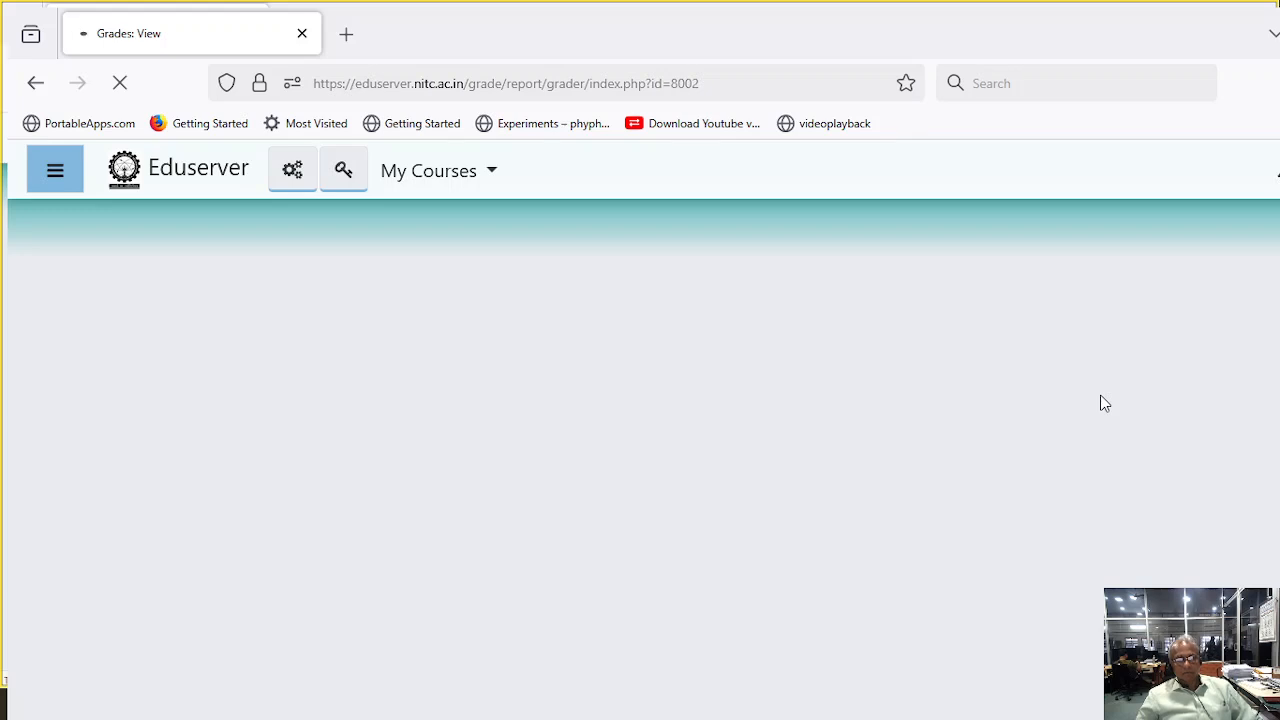
pyautogui.scroll(-4, 764, 592)
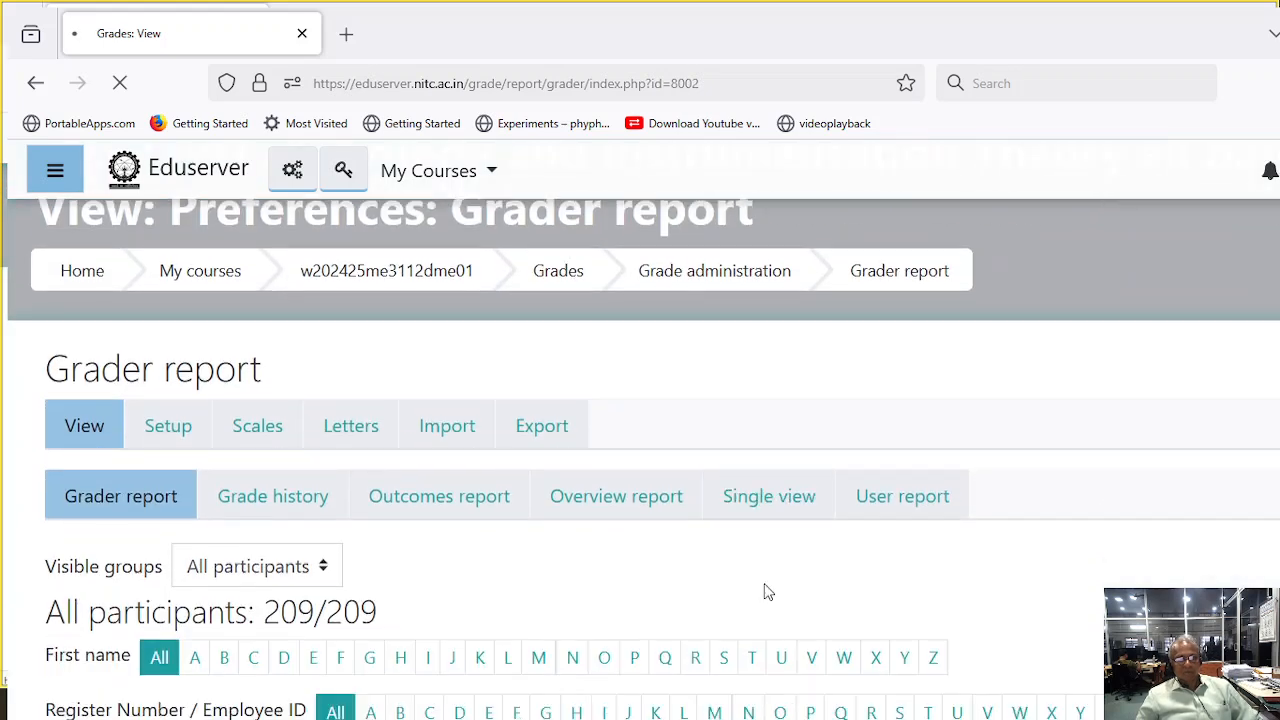
pyautogui.click(259, 334)
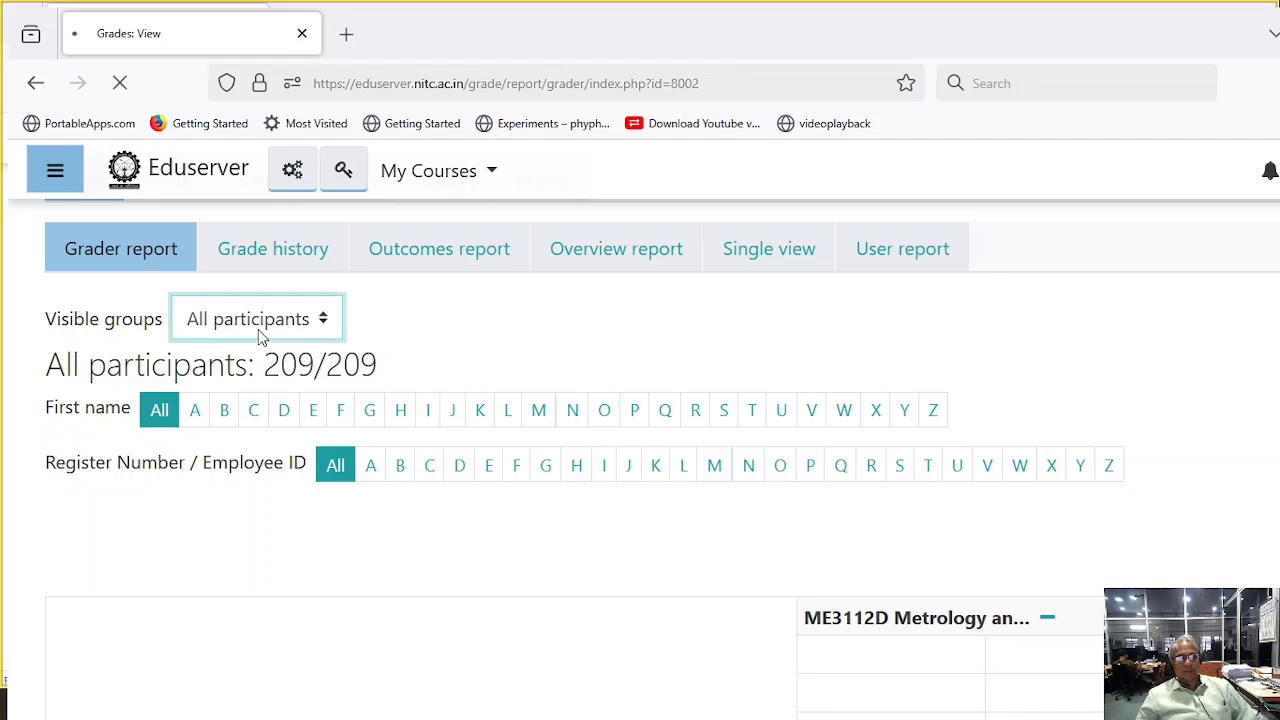
pyautogui.click(240, 415)
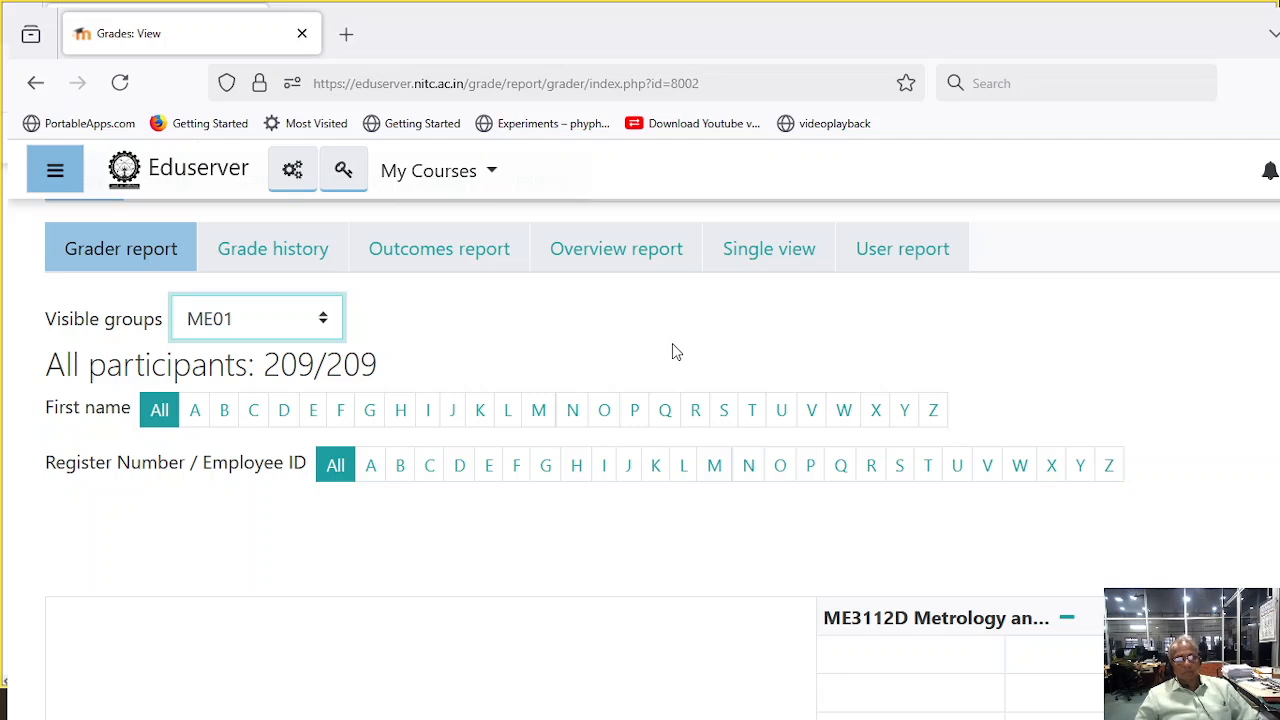
pyautogui.scroll(2, 672, 343)
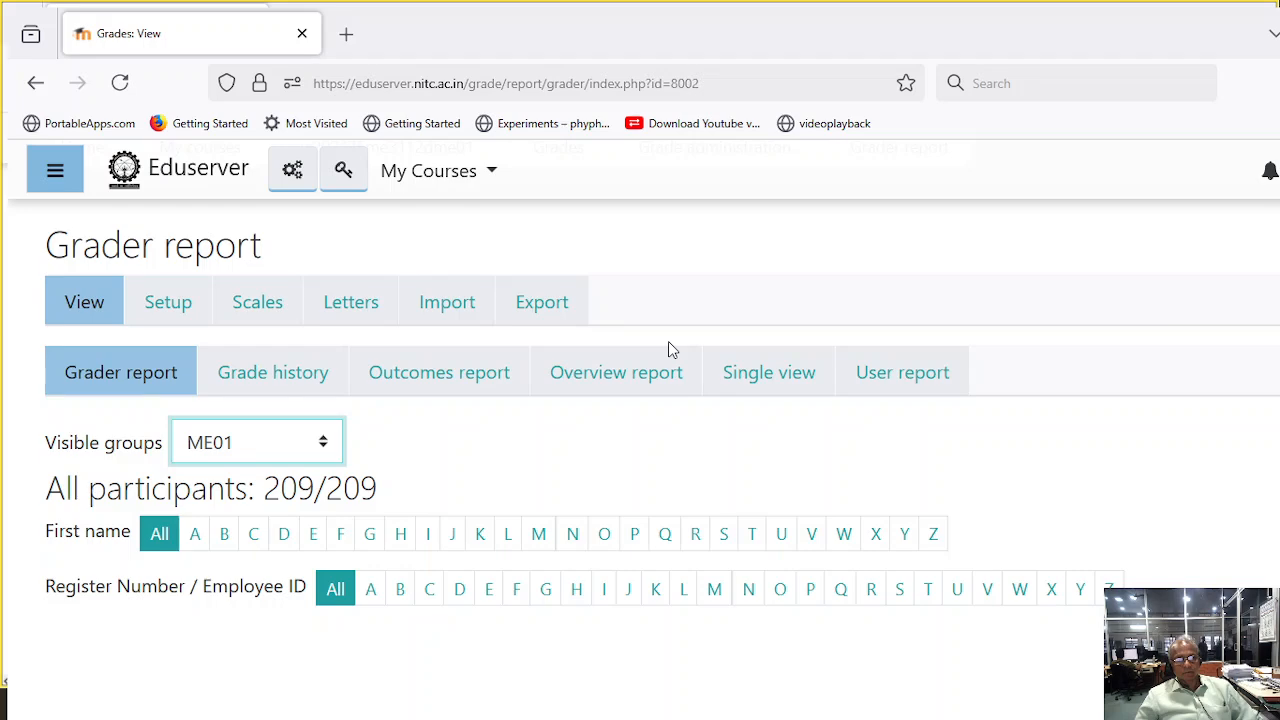
pyautogui.scroll(-2, 668, 341)
pyautogui.scroll(-2, 668, 341)
pyautogui.scroll(-3, 671, 345)
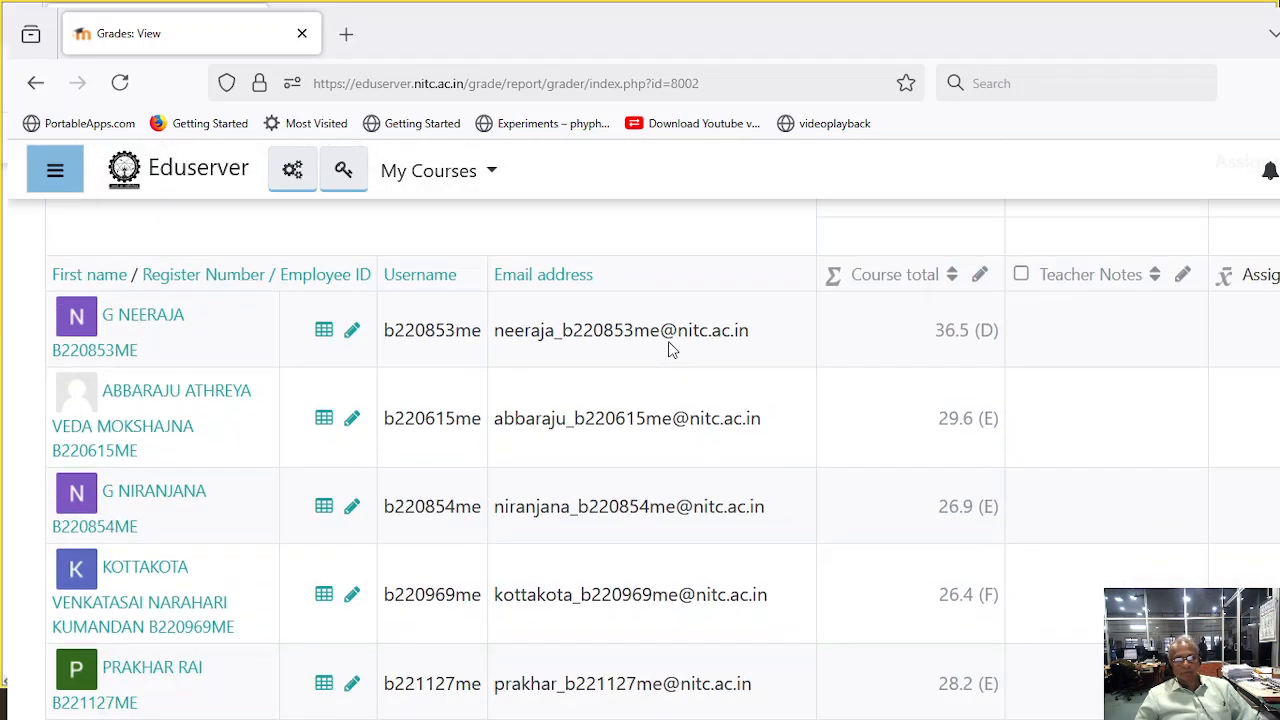
pyautogui.scroll(5, 671, 345)
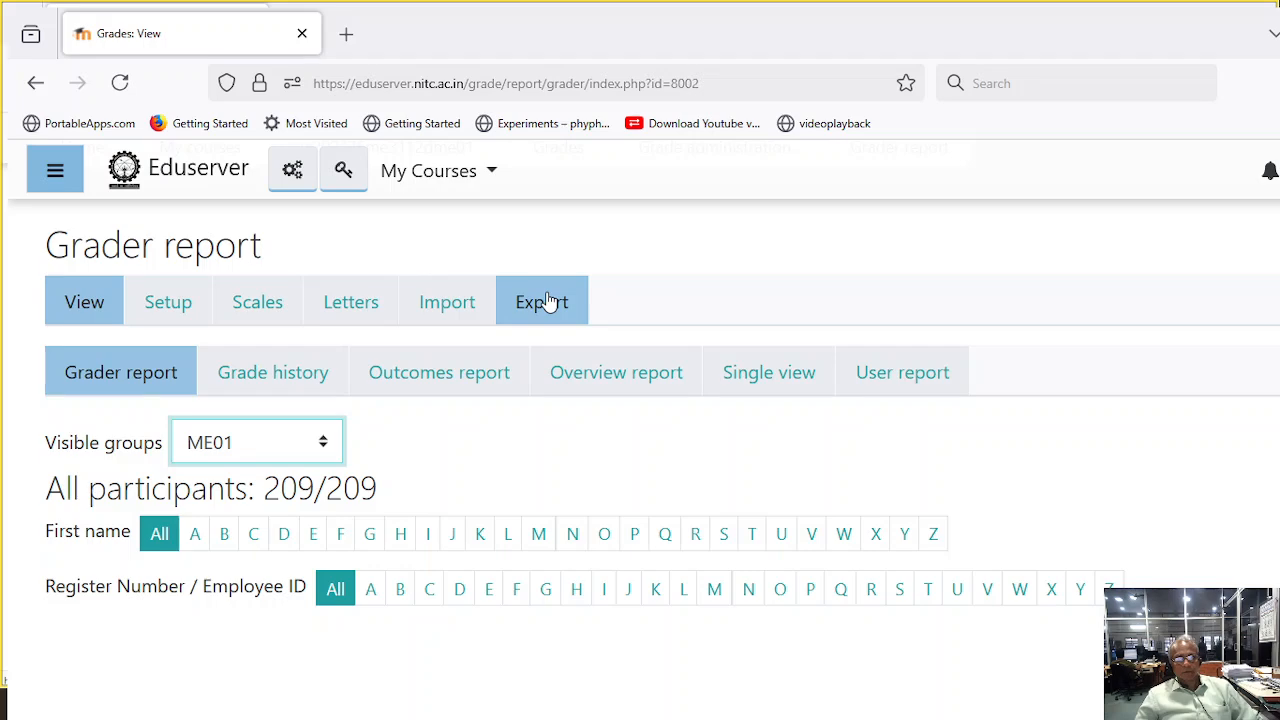
# - Open the grade export page and deselect all grade items
pyautogui.click(548, 302)
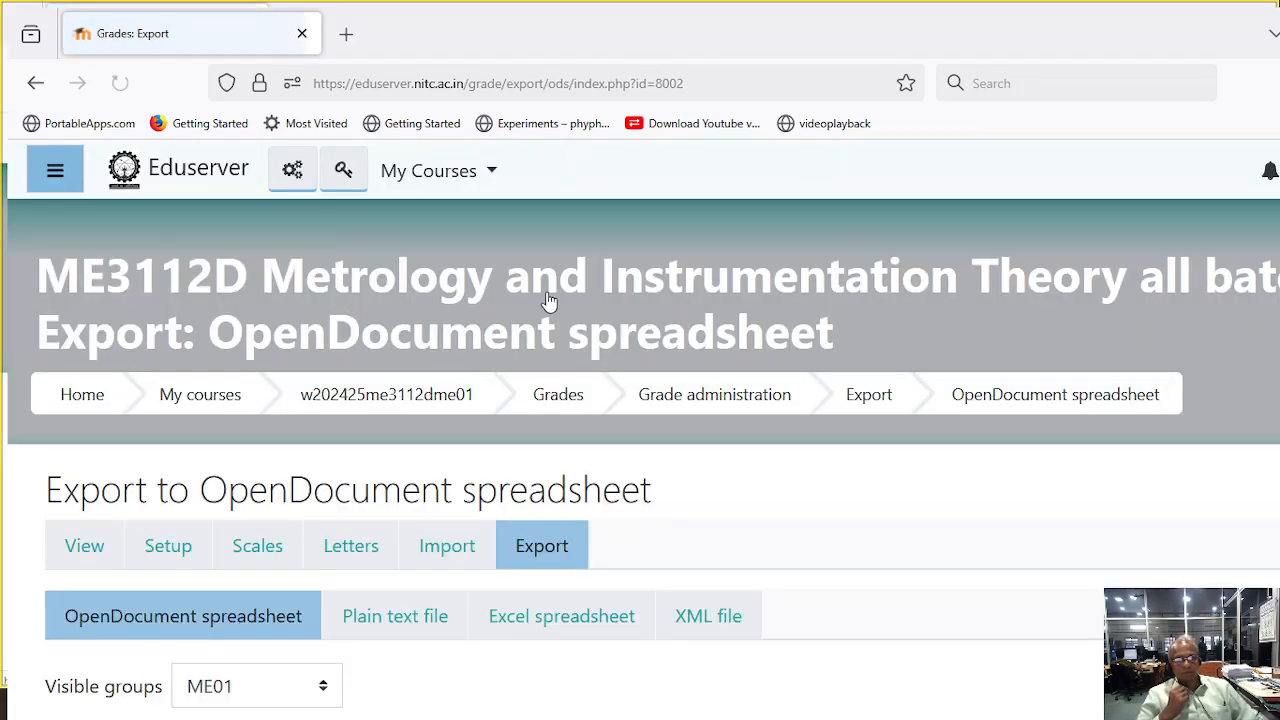
pyautogui.scroll(-5, 560, 333)
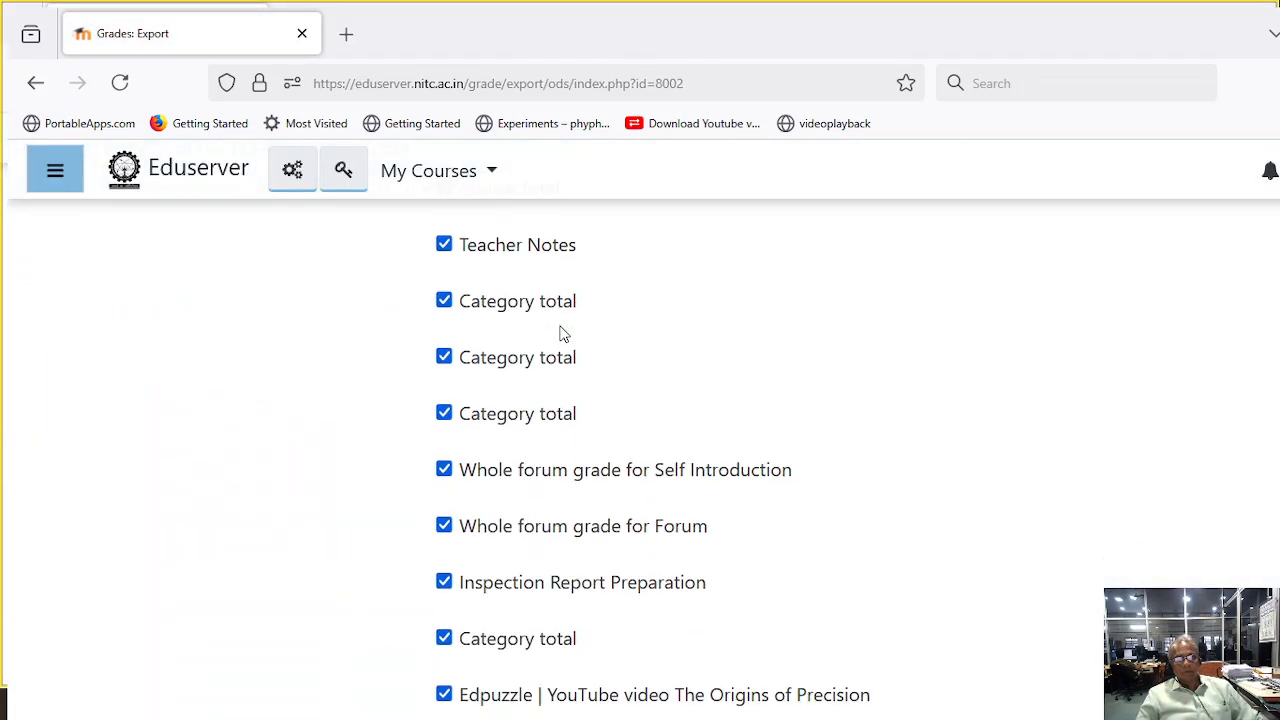
pyautogui.scroll(-15, 560, 333)
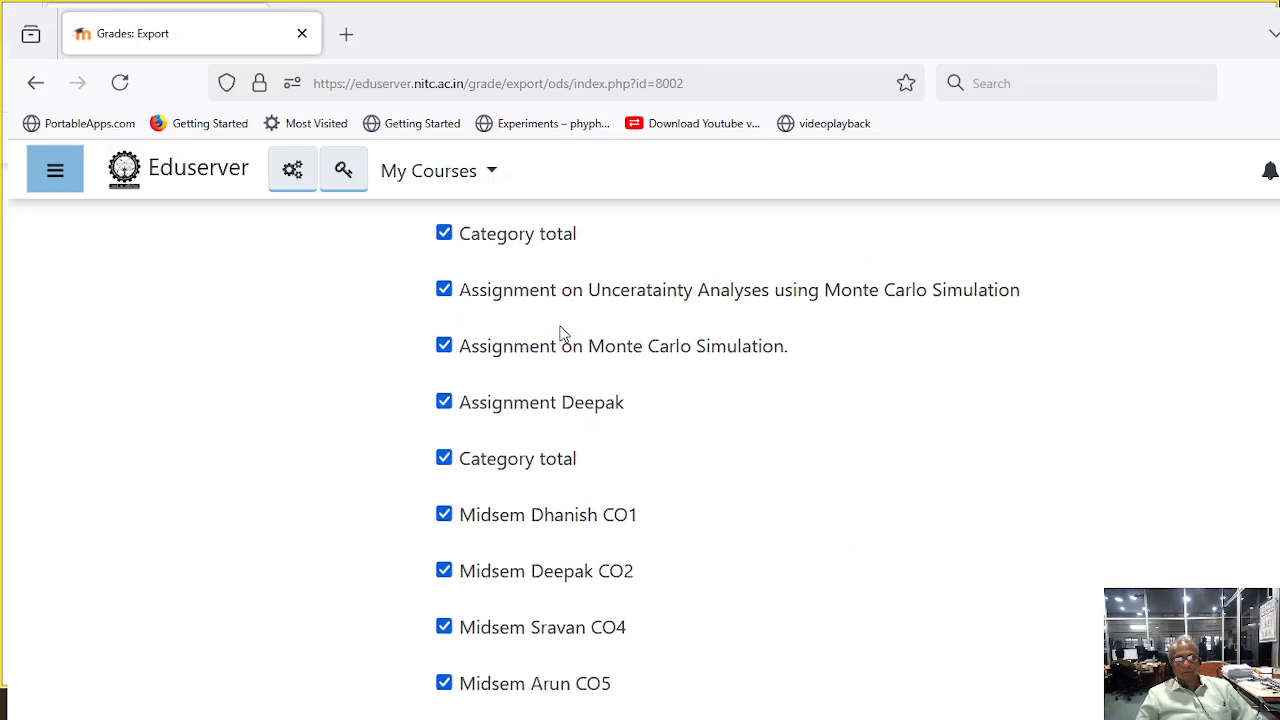
pyautogui.scroll(-10, 560, 333)
pyautogui.click(494, 372)
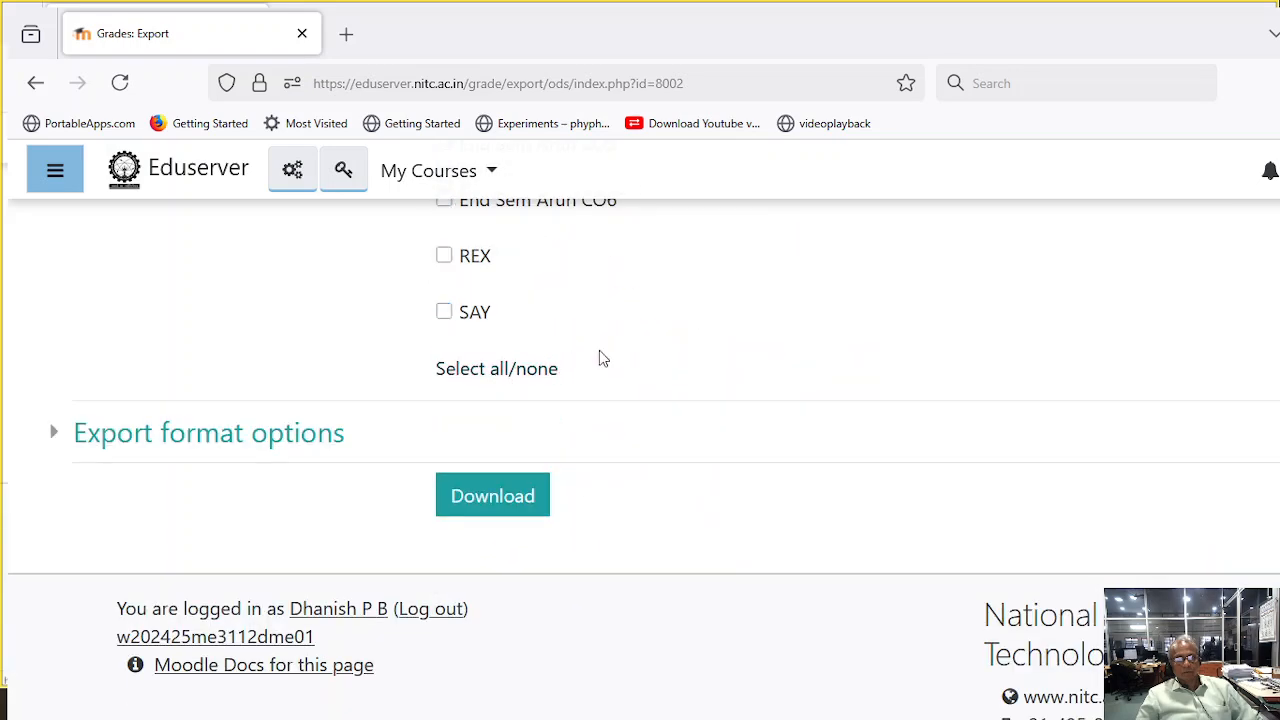
pyautogui.scroll(20, 599, 355)
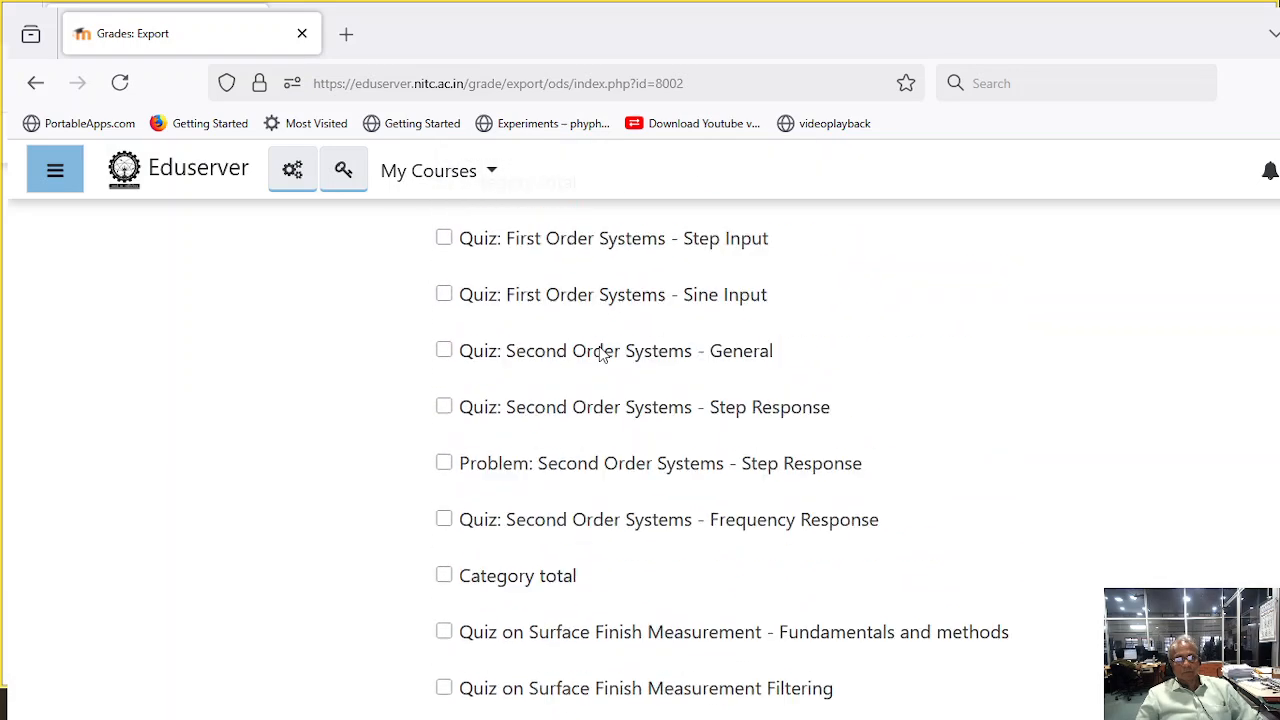
pyautogui.scroll(20, 600, 350)
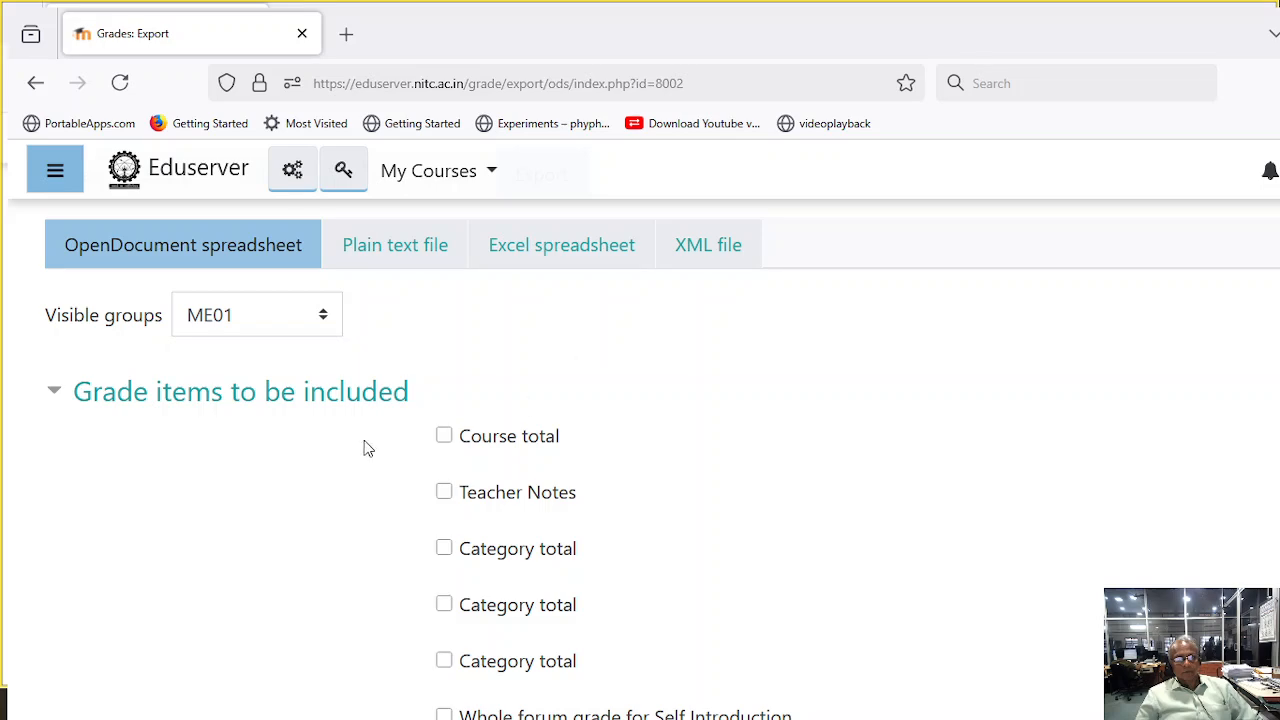
# - Include only the category total directly above the Midsem items in the export
pyautogui.scroll(-20, 448, 438)
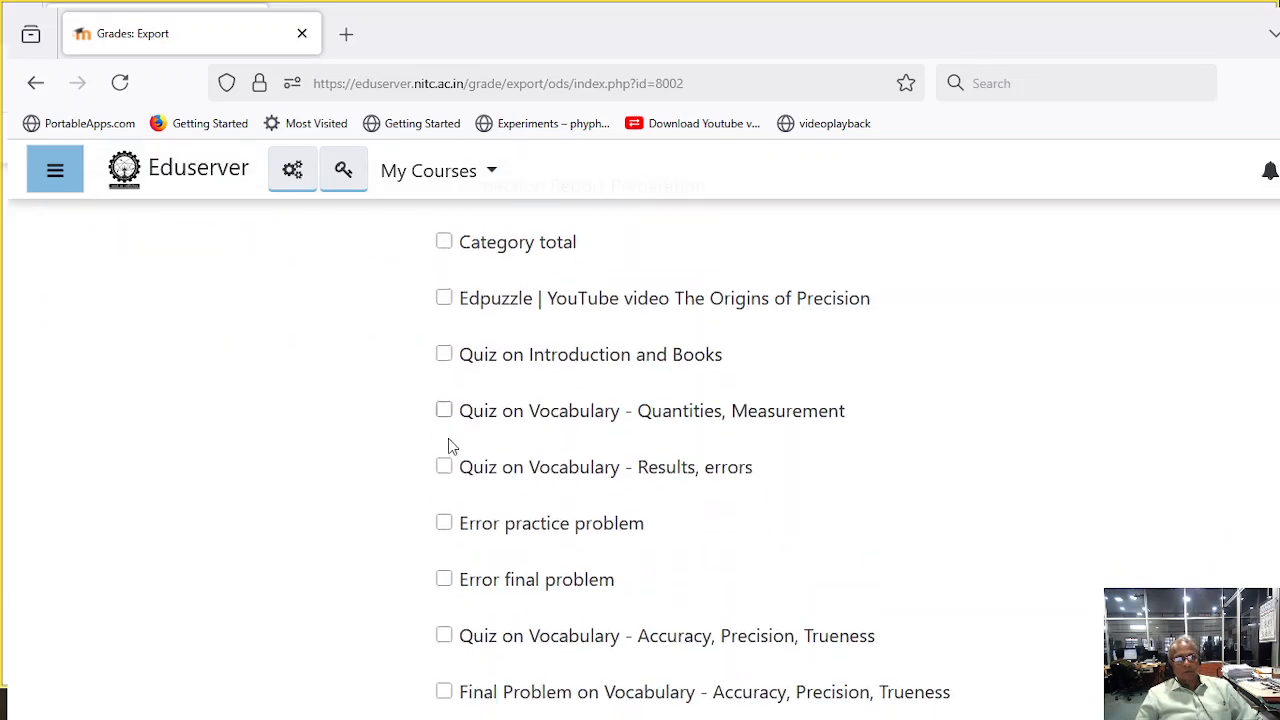
pyautogui.scroll(-20, 448, 438)
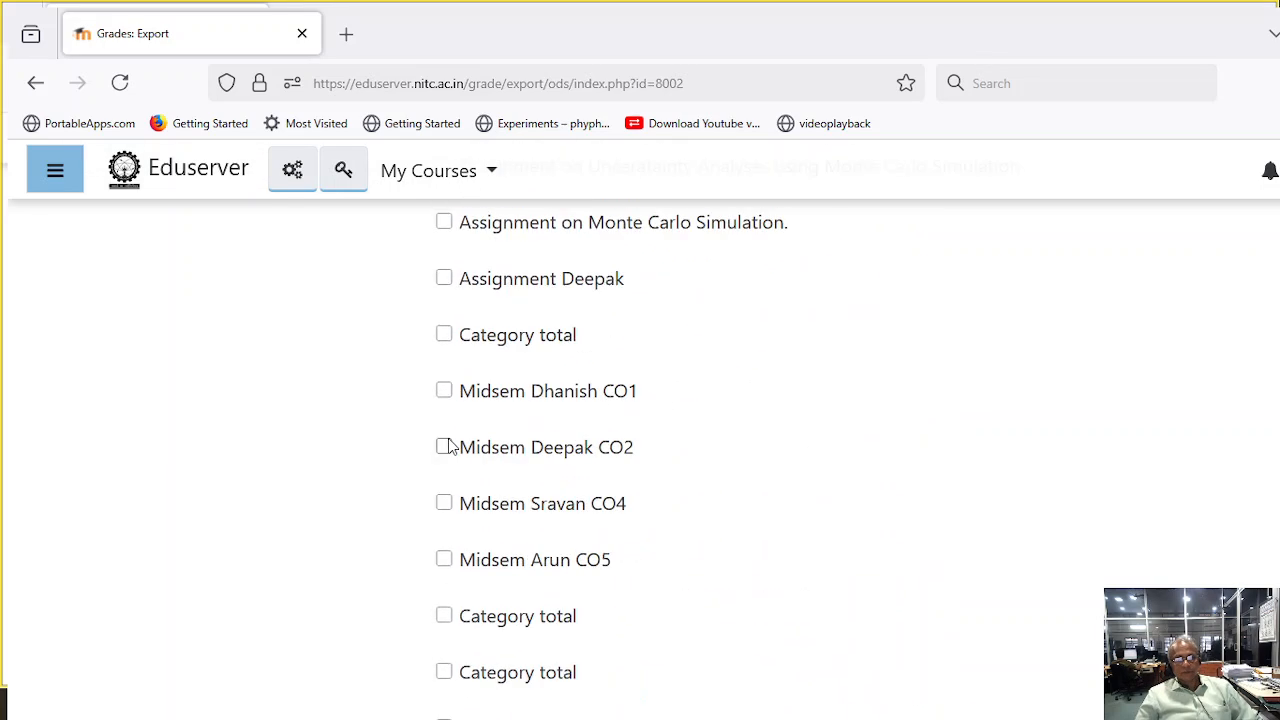
pyautogui.scroll(10, 448, 438)
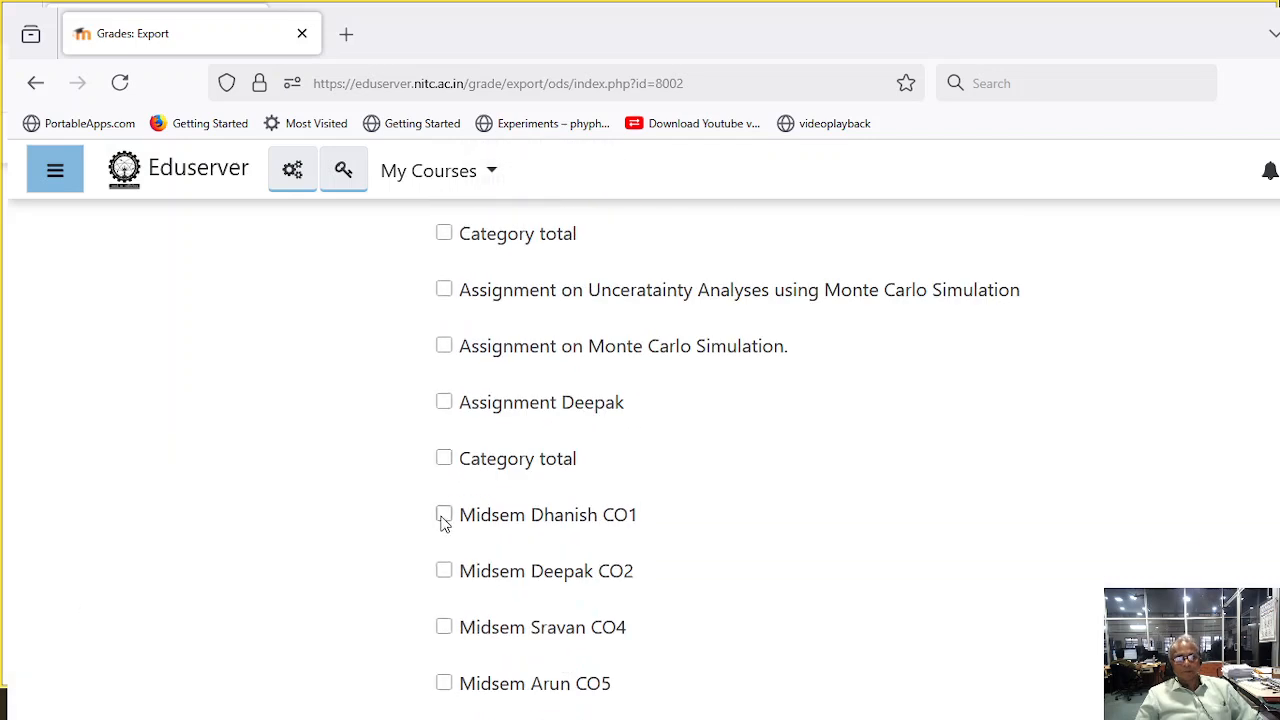
pyautogui.click(444, 515)
pyautogui.click(444, 458)
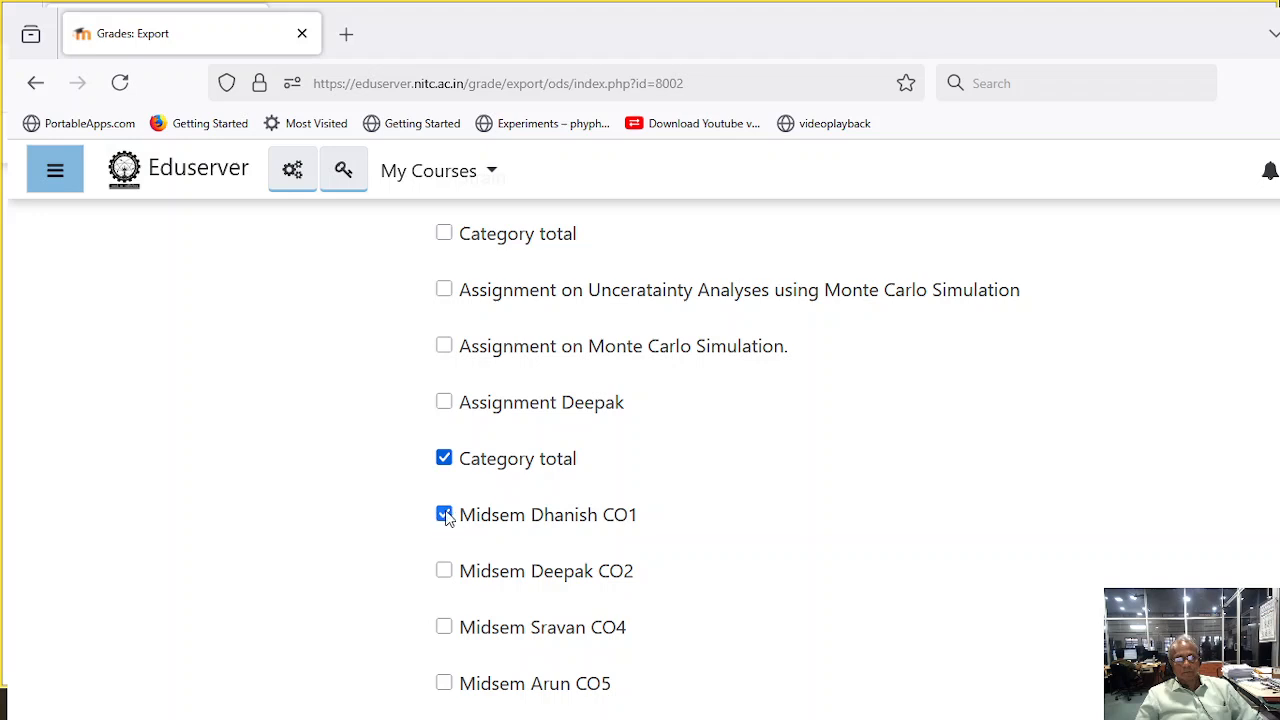
pyautogui.click(444, 514)
# - Expand the export format options and download the grades file
pyautogui.scroll(-3, 665, 531)
pyautogui.scroll(3, 670, 512)
pyautogui.scroll(-1, 679, 482)
pyautogui.scroll(-9, 681, 484)
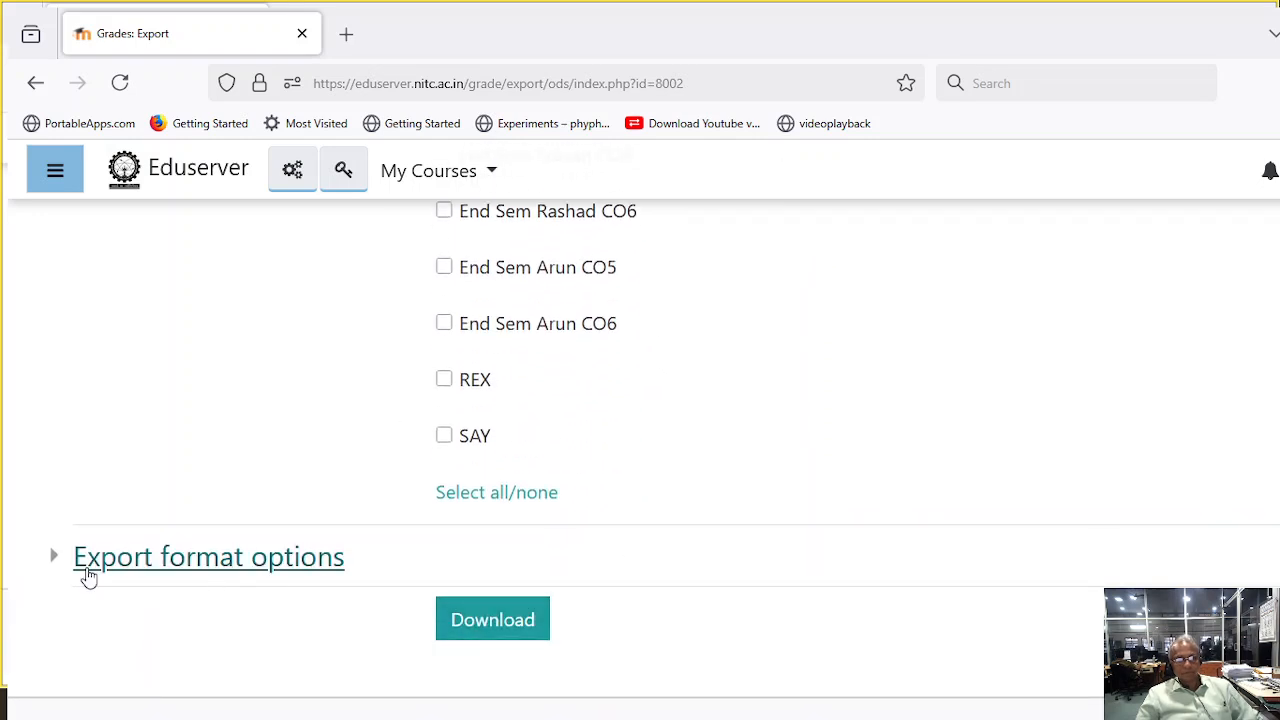
pyautogui.click(52, 557)
pyautogui.scroll(-2, 381, 518)
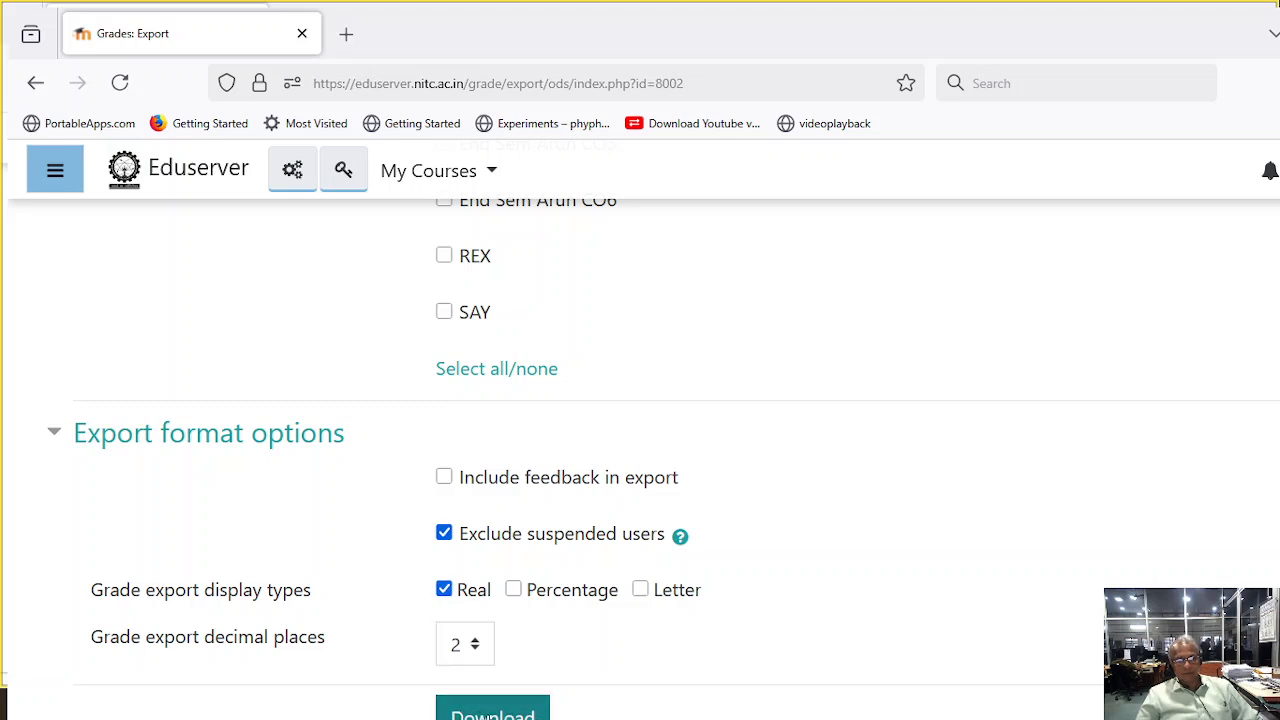
pyautogui.click(492, 712)
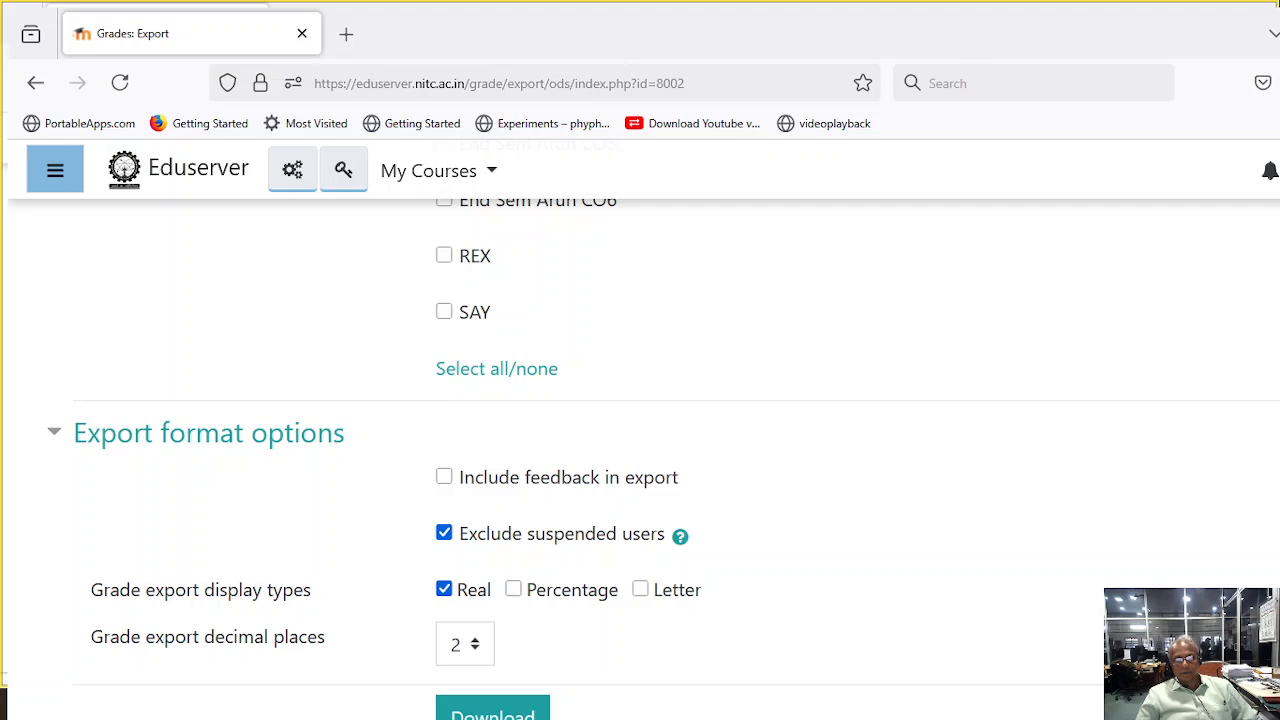
# - Switch to the Temp folder in File Explorer and open "w202425me3112dme01 Grades" with Microsoft Office Excel
pyautogui.hotkey('alt', 'Tab')
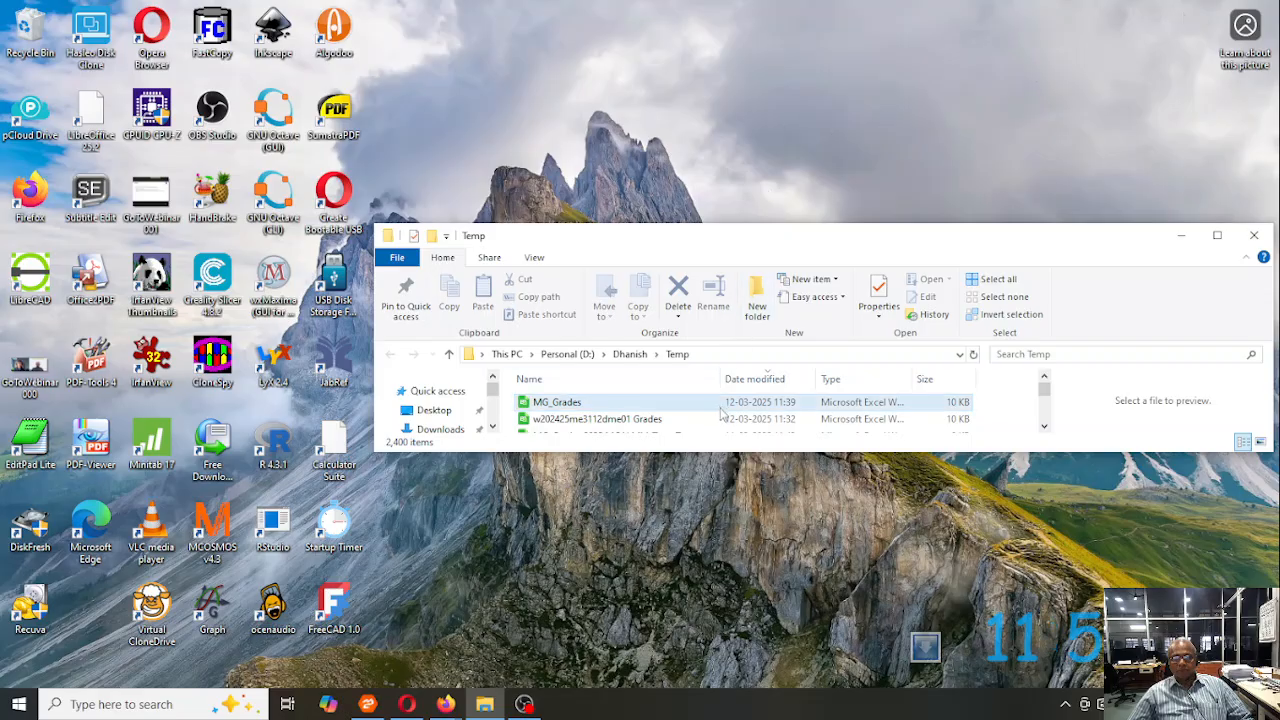
pyautogui.click(605, 419)
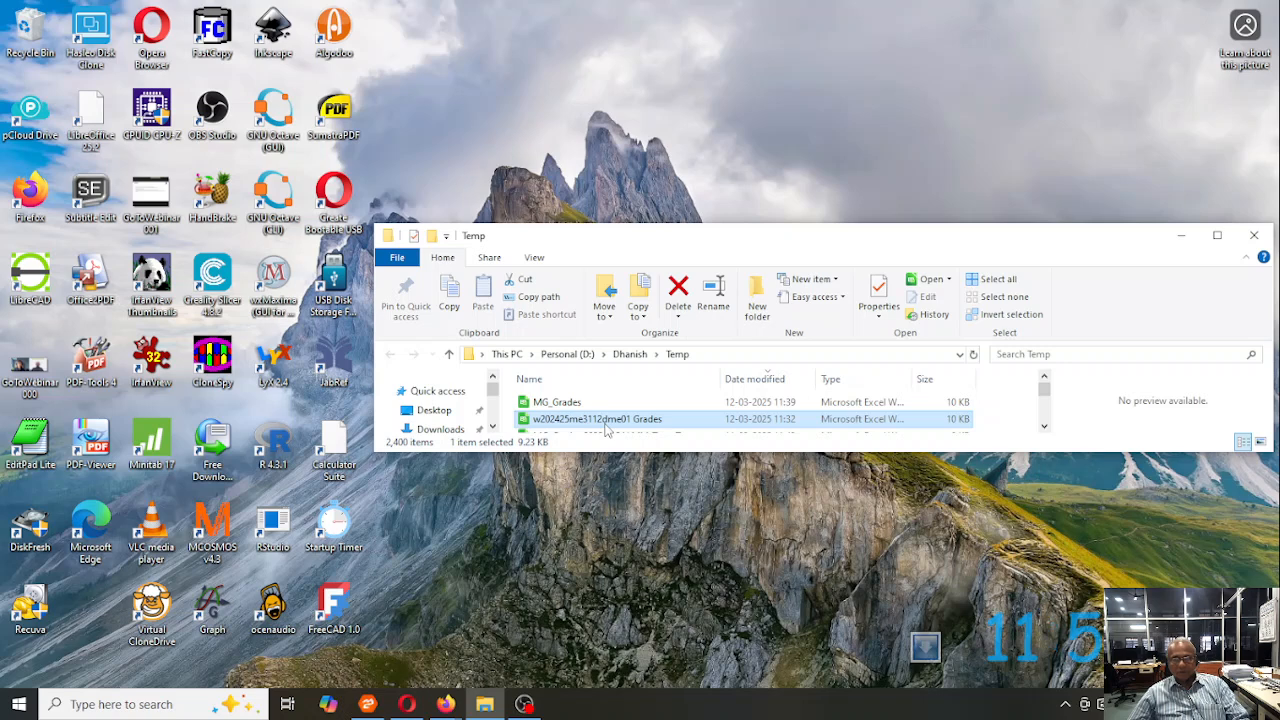
pyautogui.click(605, 419)
pyautogui.press('Escape')
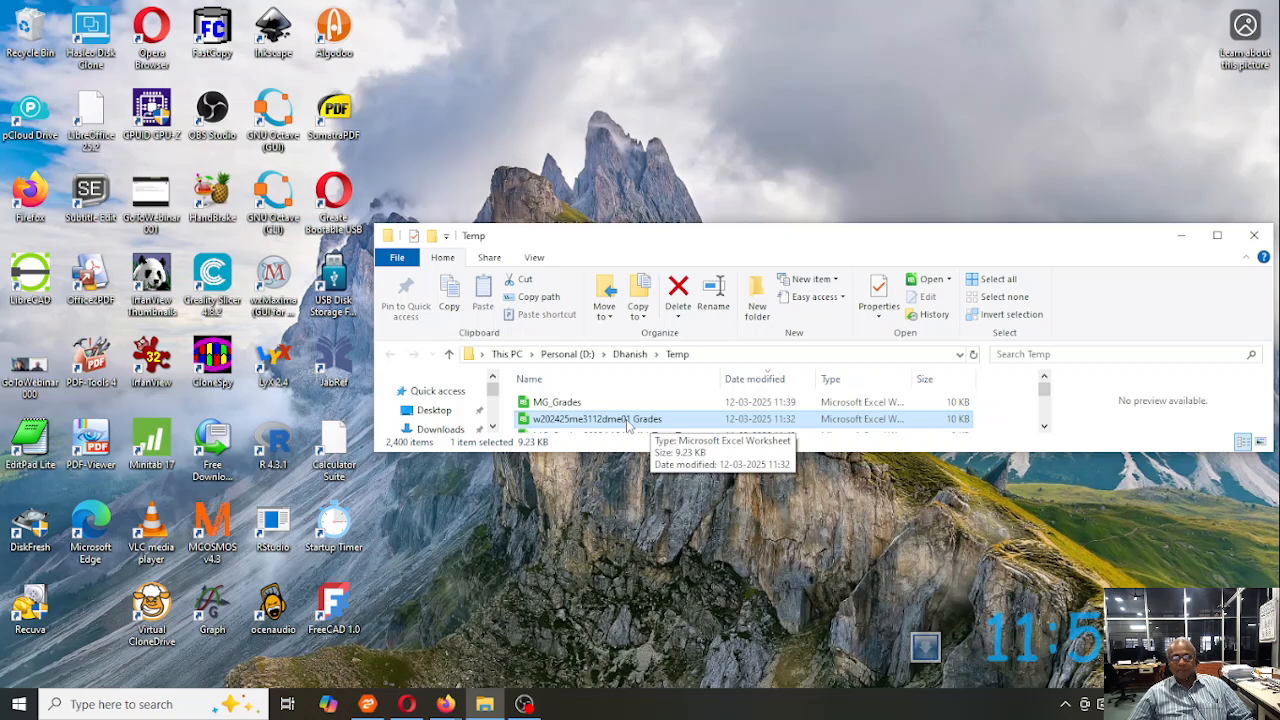
pyautogui.rightClick(627, 425)
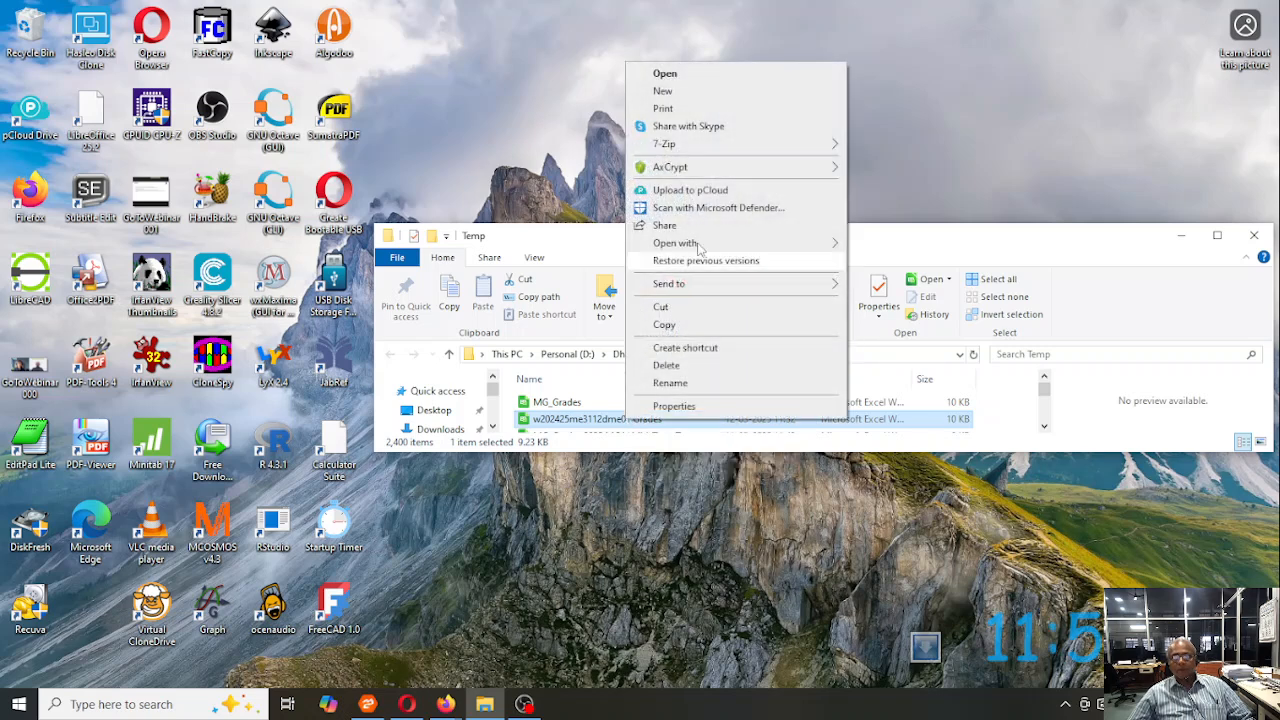
pyautogui.moveTo(720, 243)
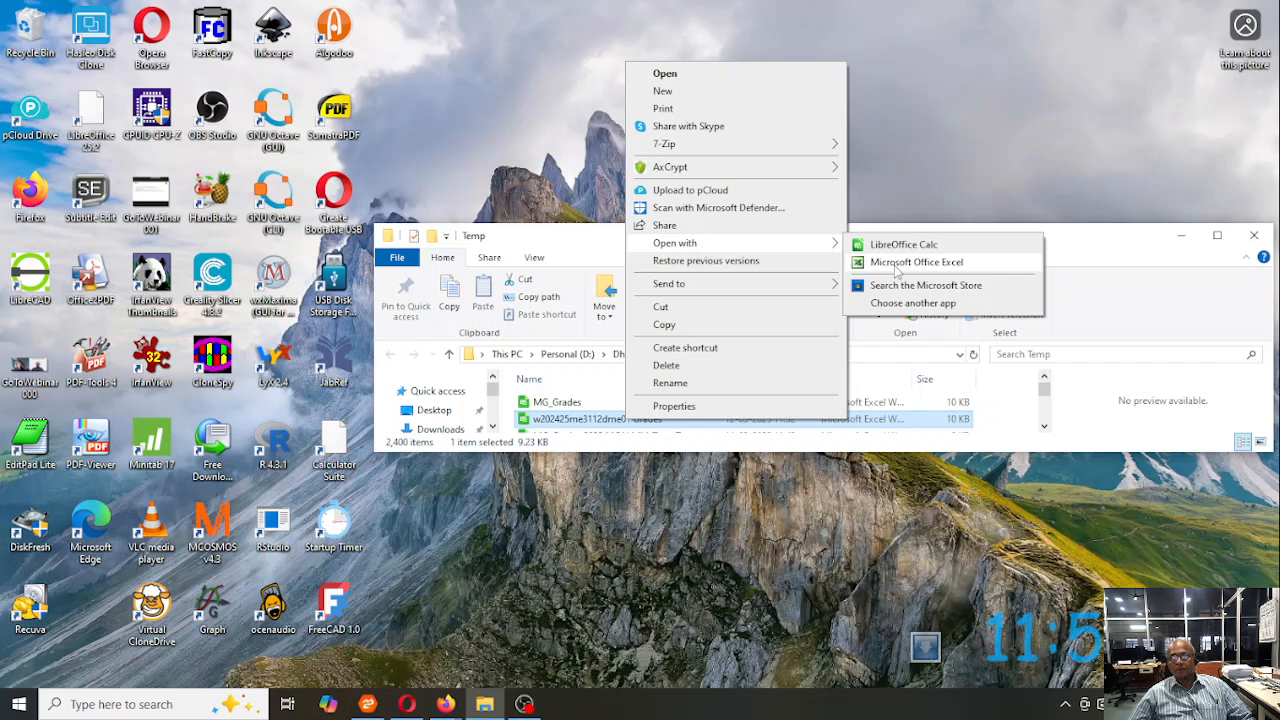
pyautogui.click(897, 263)
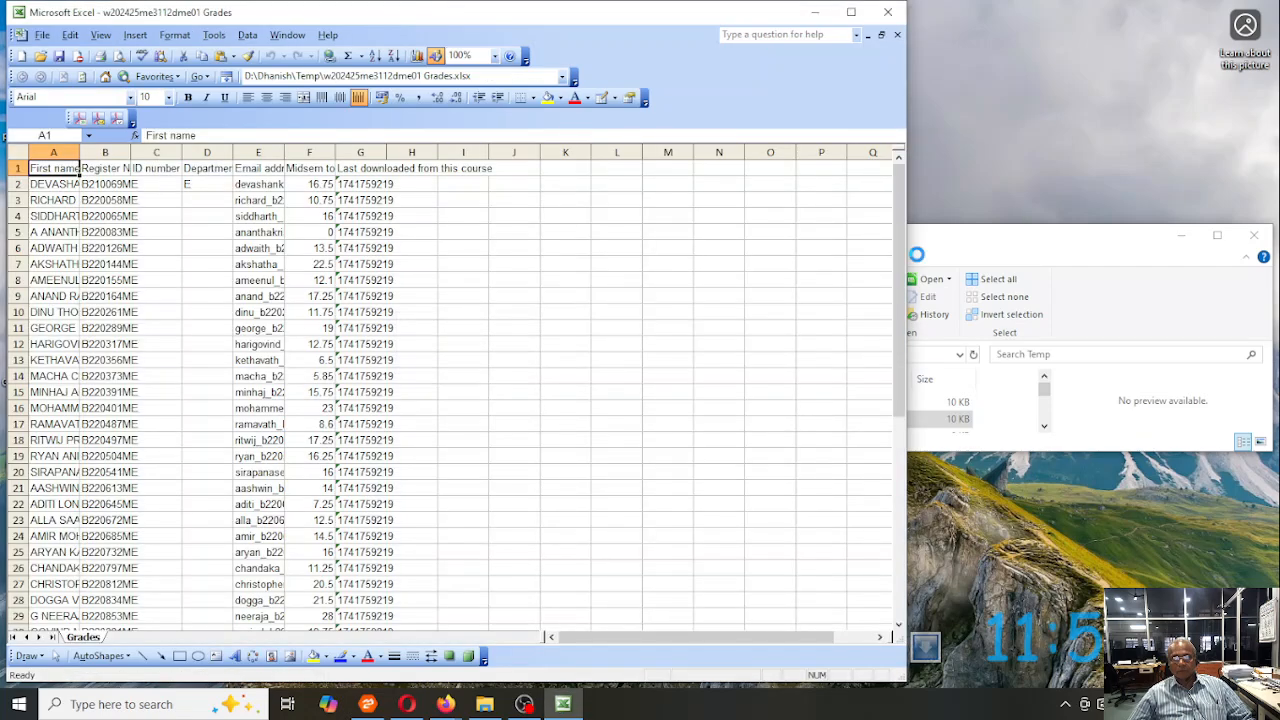
pyautogui.click(1025, 242)
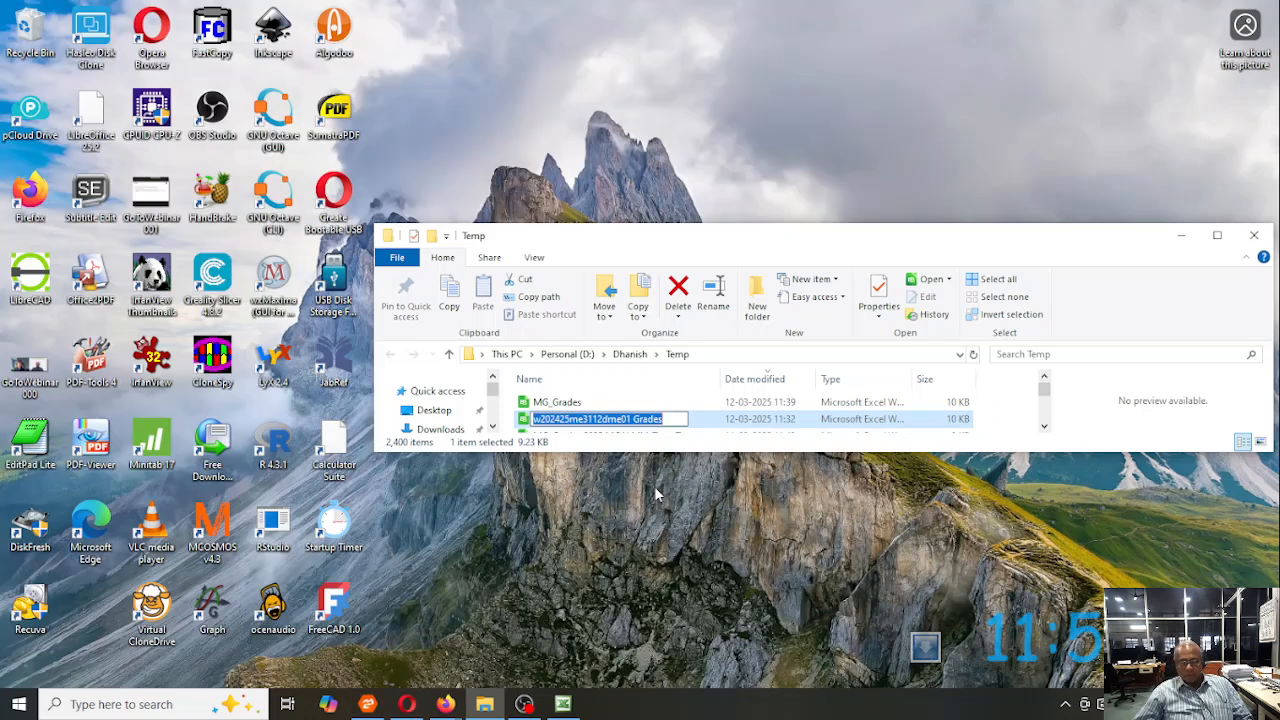
pyautogui.press('Return')
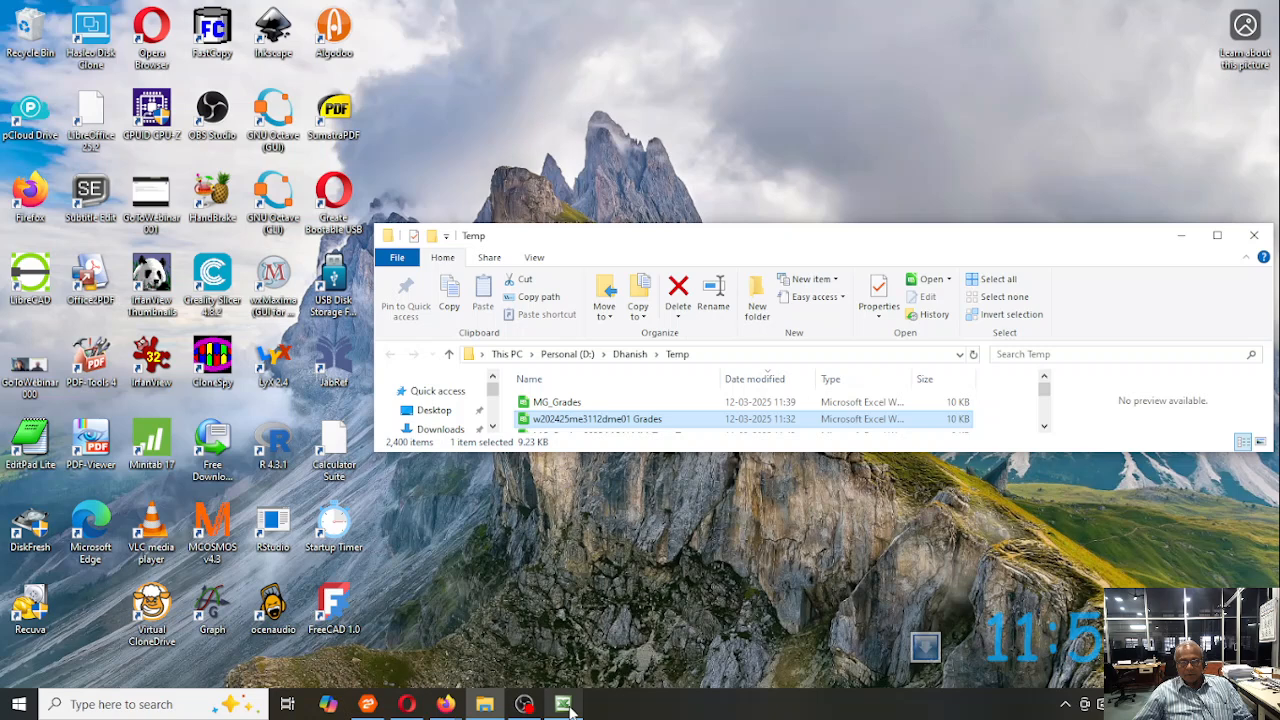
pyautogui.moveTo(563, 704)
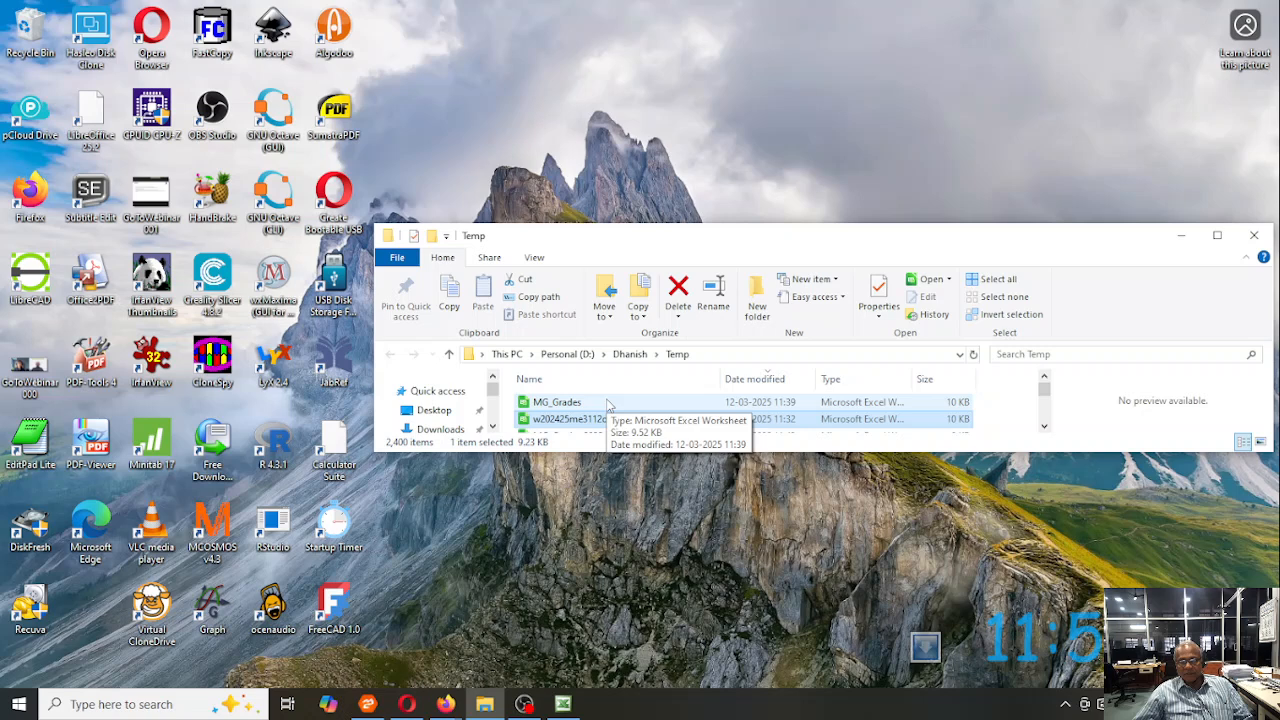
pyautogui.click(588, 405)
pyautogui.click(584, 401)
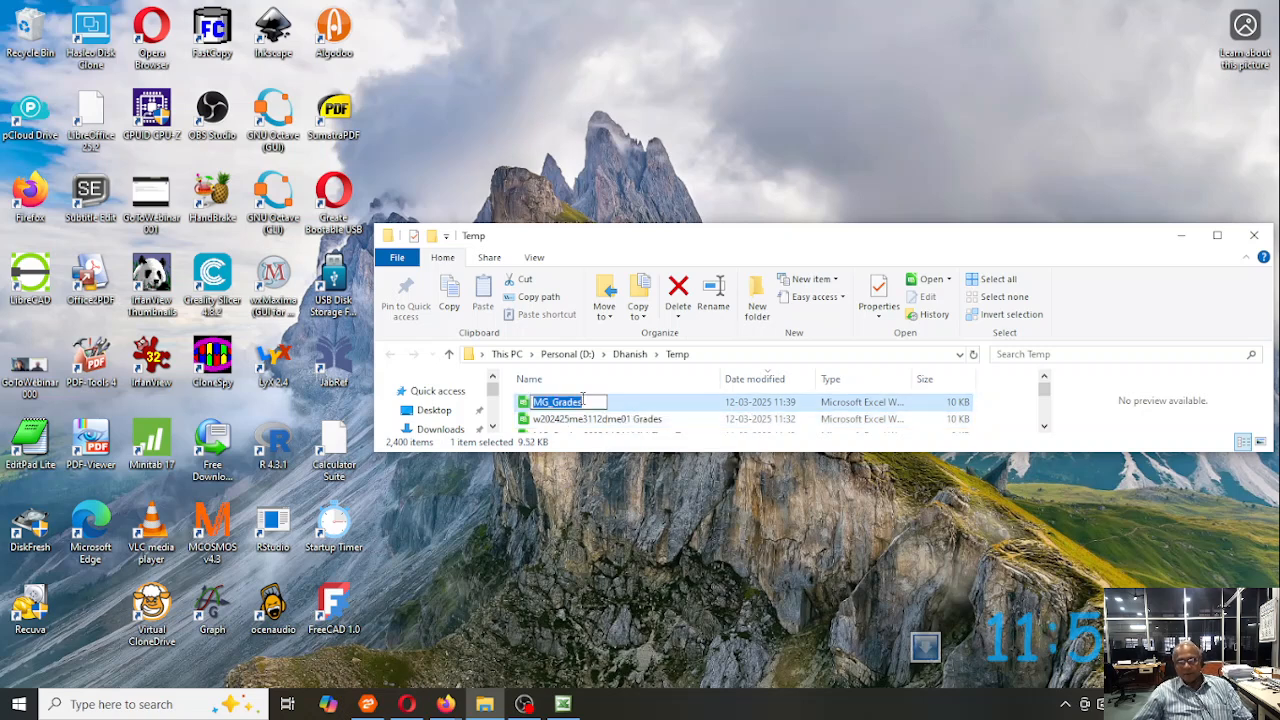
pyautogui.press('Return')
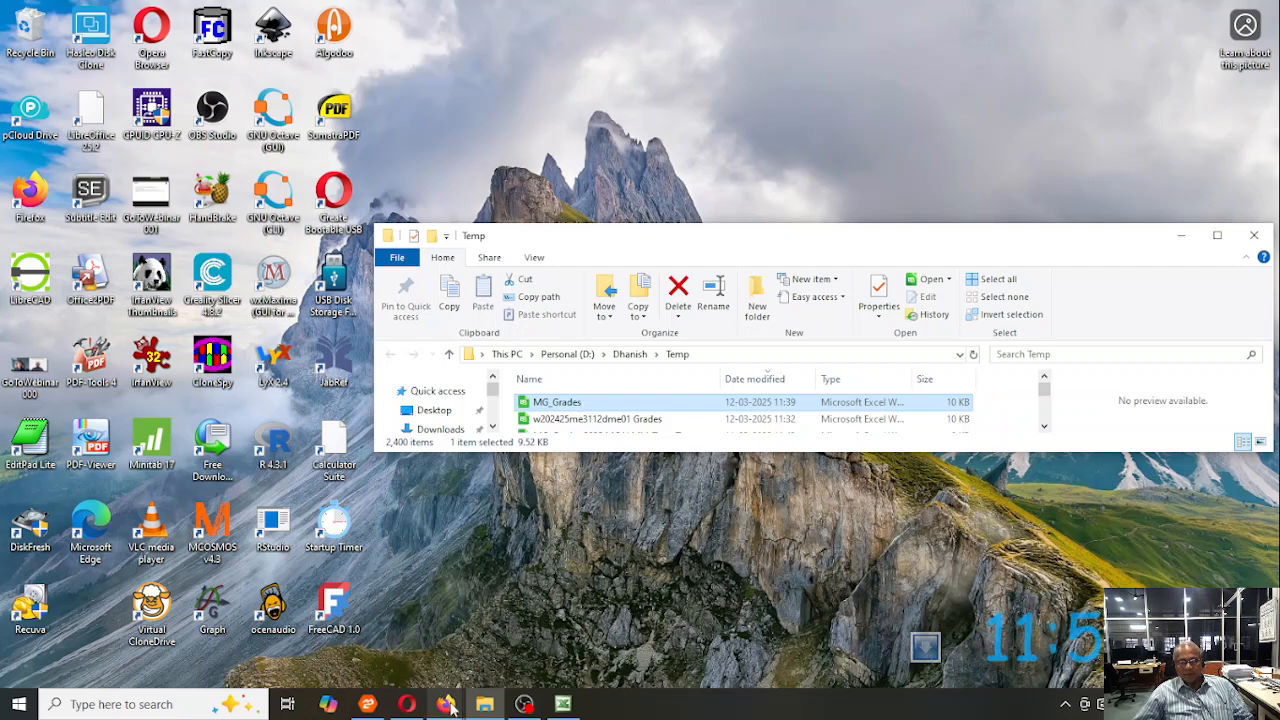
# - Bring up the MG_Grades workbook in Firefox, and copy the first name column A1:A52 from the exported grades workbook in Excel
pyautogui.moveTo(447, 706)
pyautogui.click(531, 636)
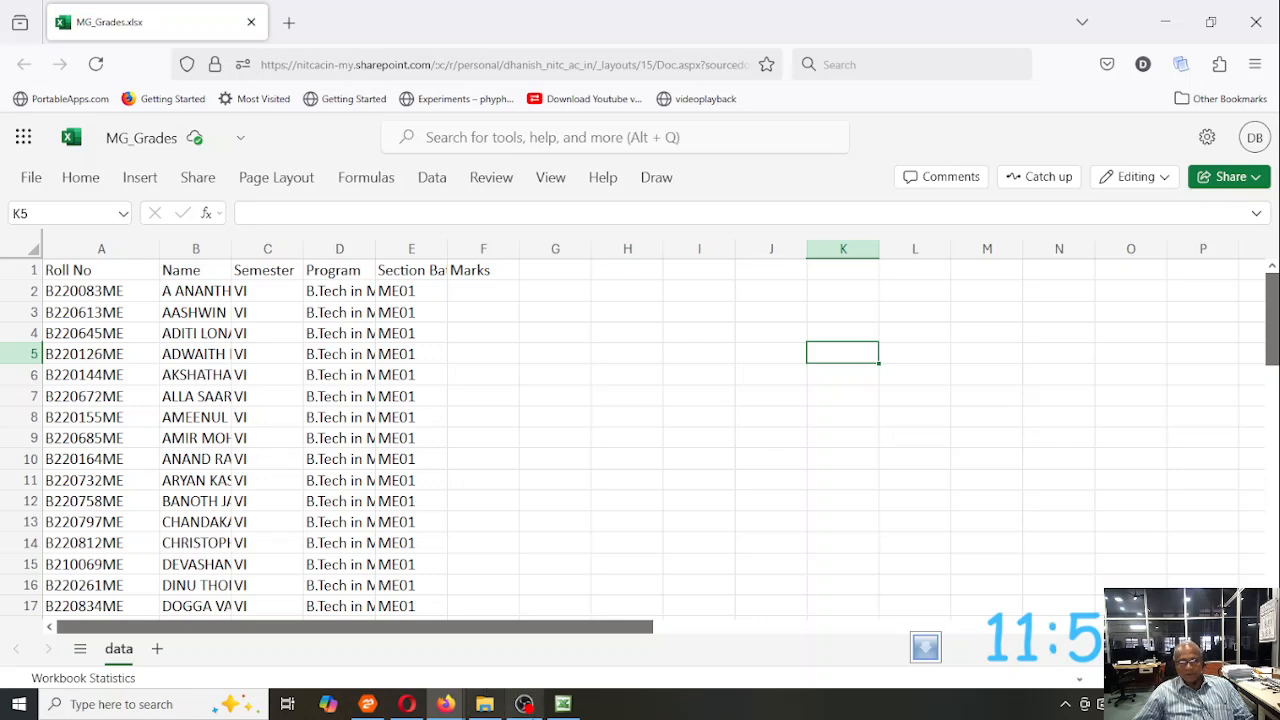
pyautogui.click(565, 702)
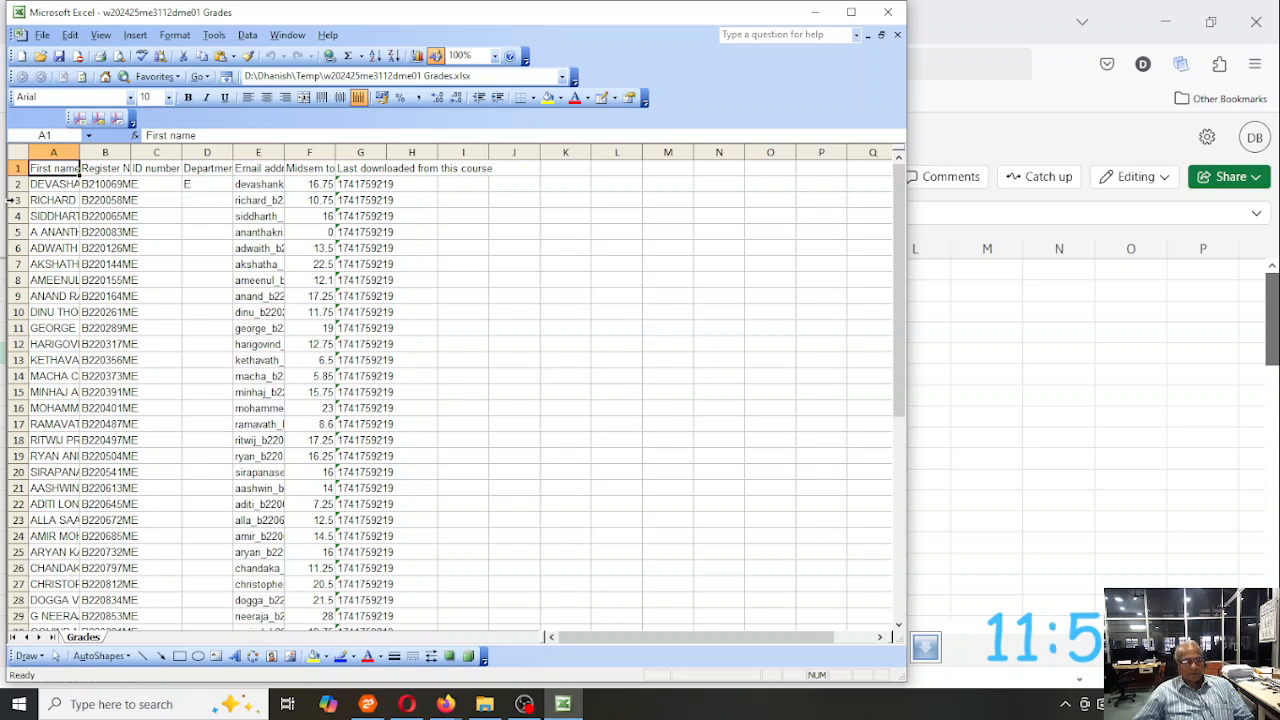
pyautogui.hotkey('ctrl', 'shift', 'Down')
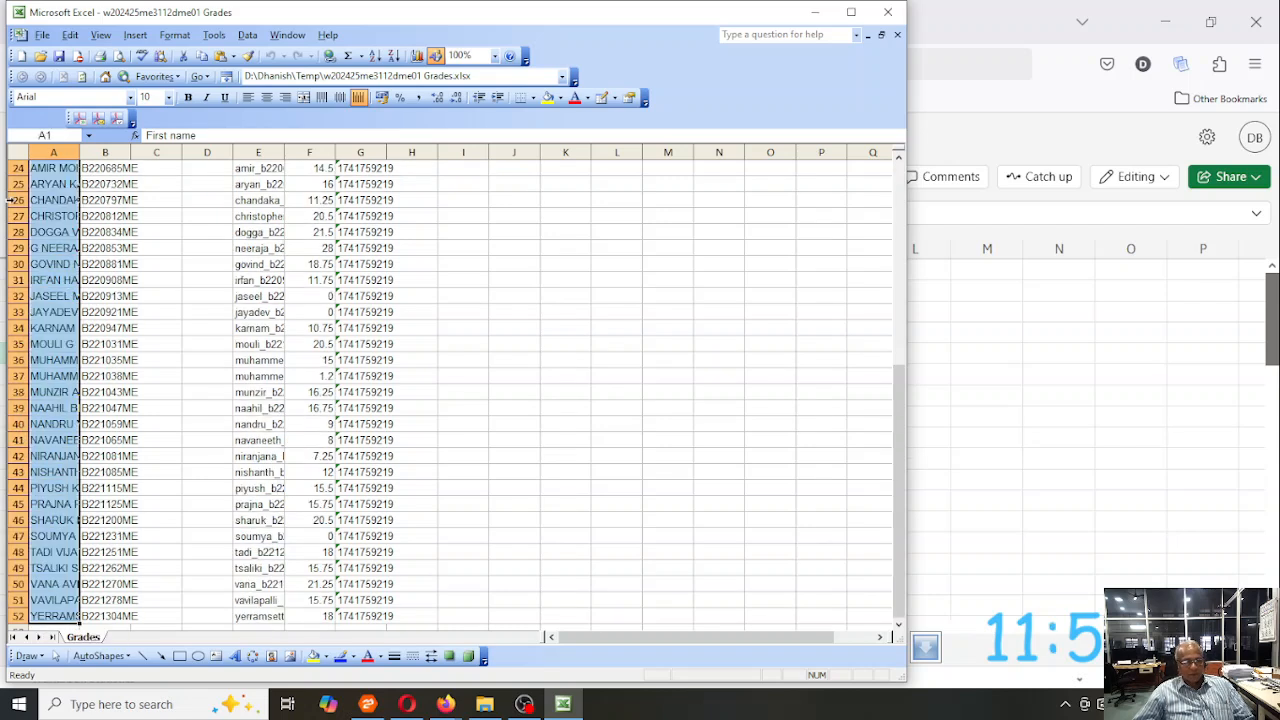
pyautogui.hotkey('ctrl', 'c')
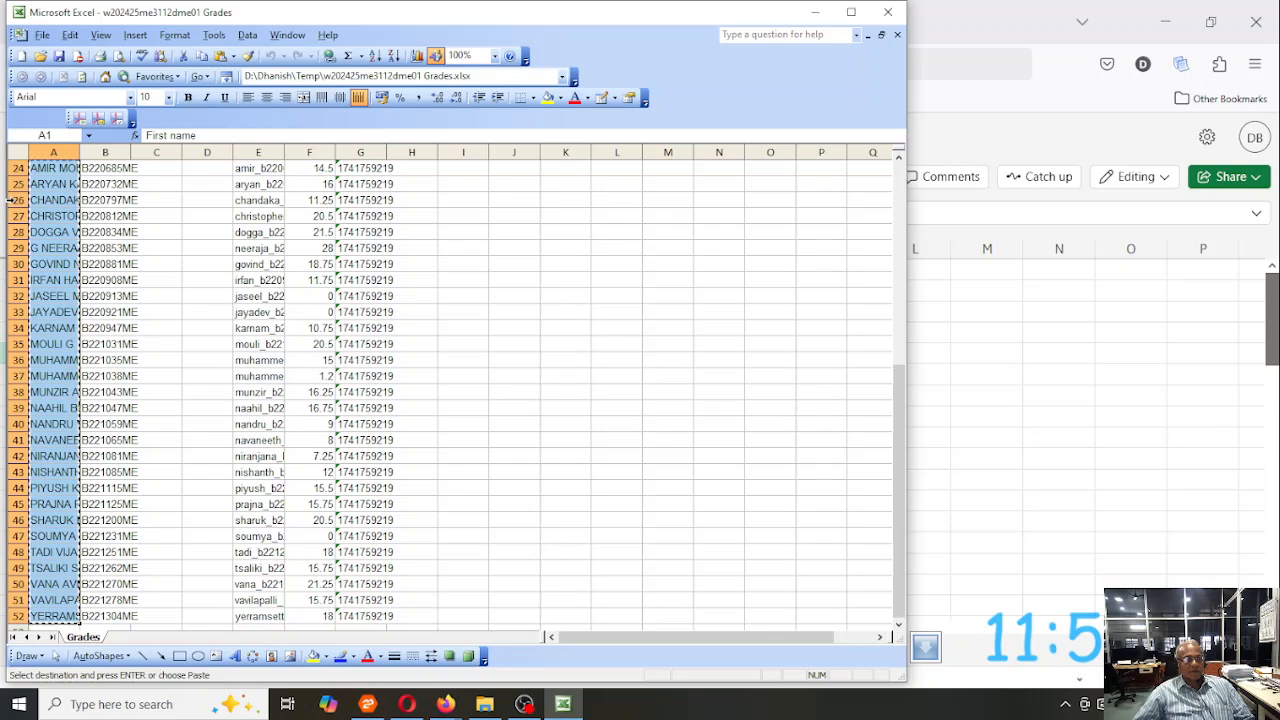
# - Copy the register number column B1:B52 from the exported grades workbook and paste it into MG_Grades in Firefox at H1
pyautogui.hotkey('ctrl', 'BackSpace')
pyautogui.press('Escape')
pyautogui.press('Right')
pyautogui.hotkey('ctrl', 'shift', 'Down')
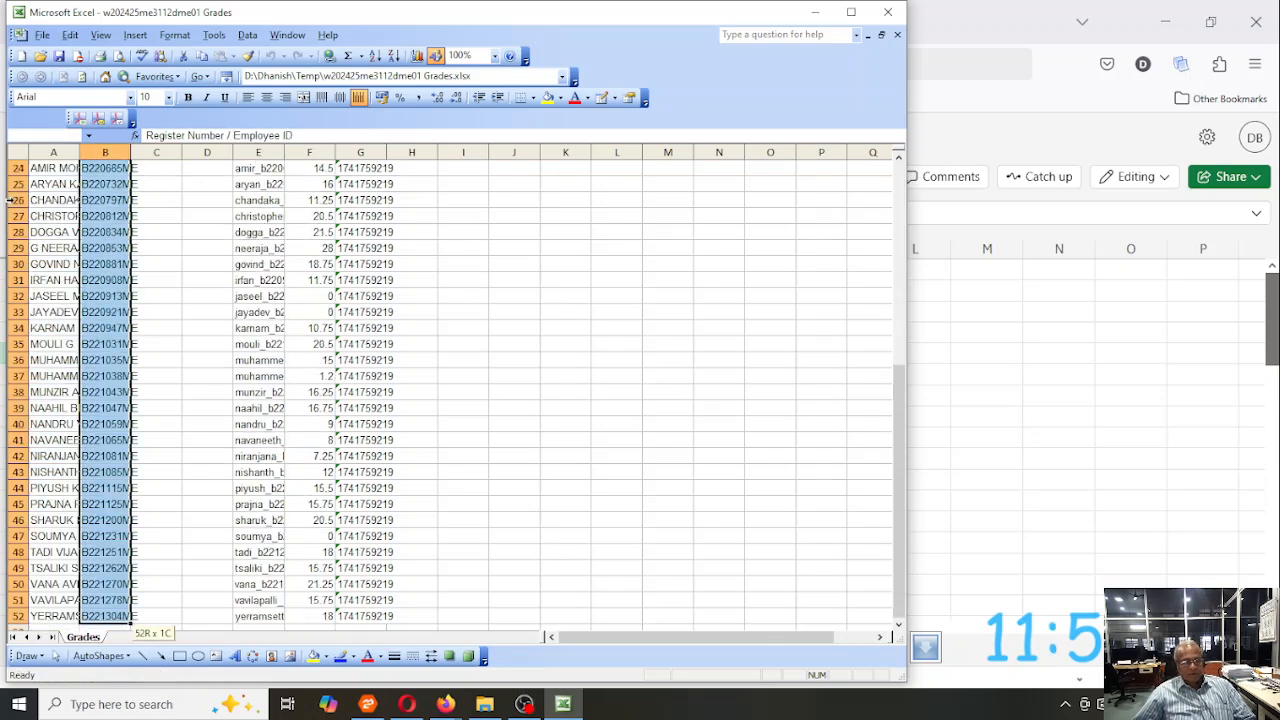
pyautogui.hotkey('ctrl', 'c')
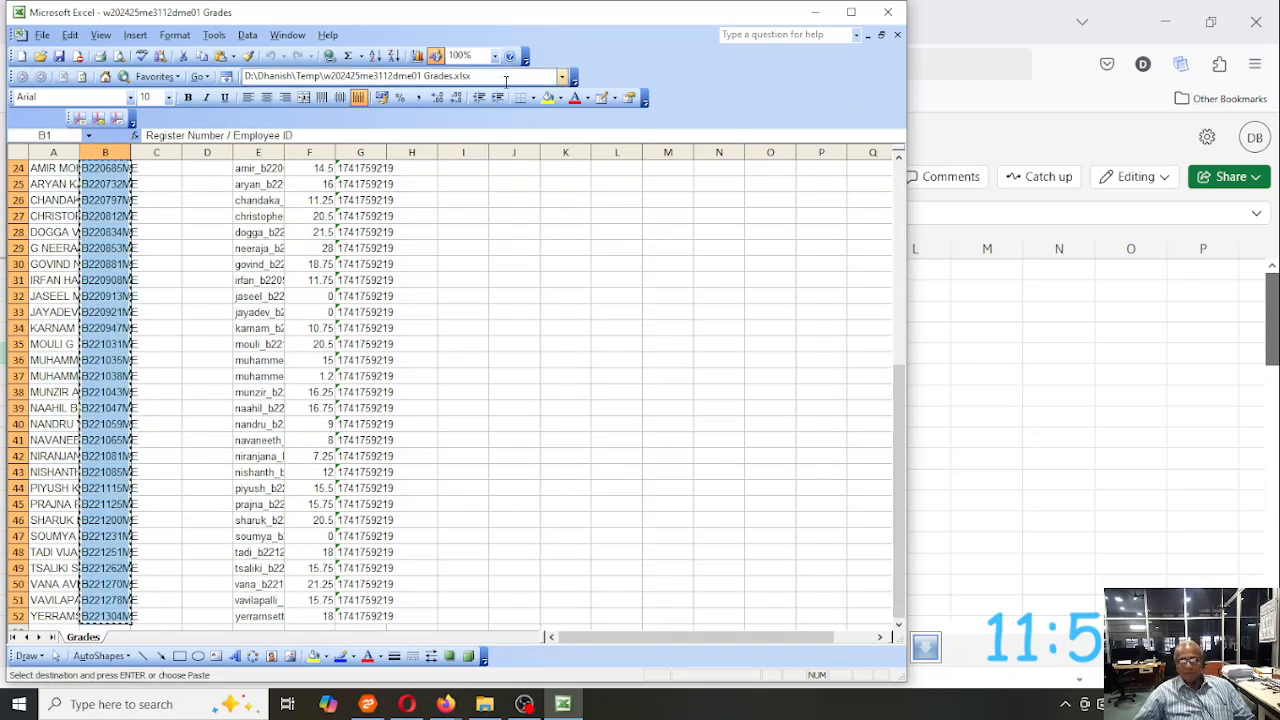
pyautogui.click(982, 28)
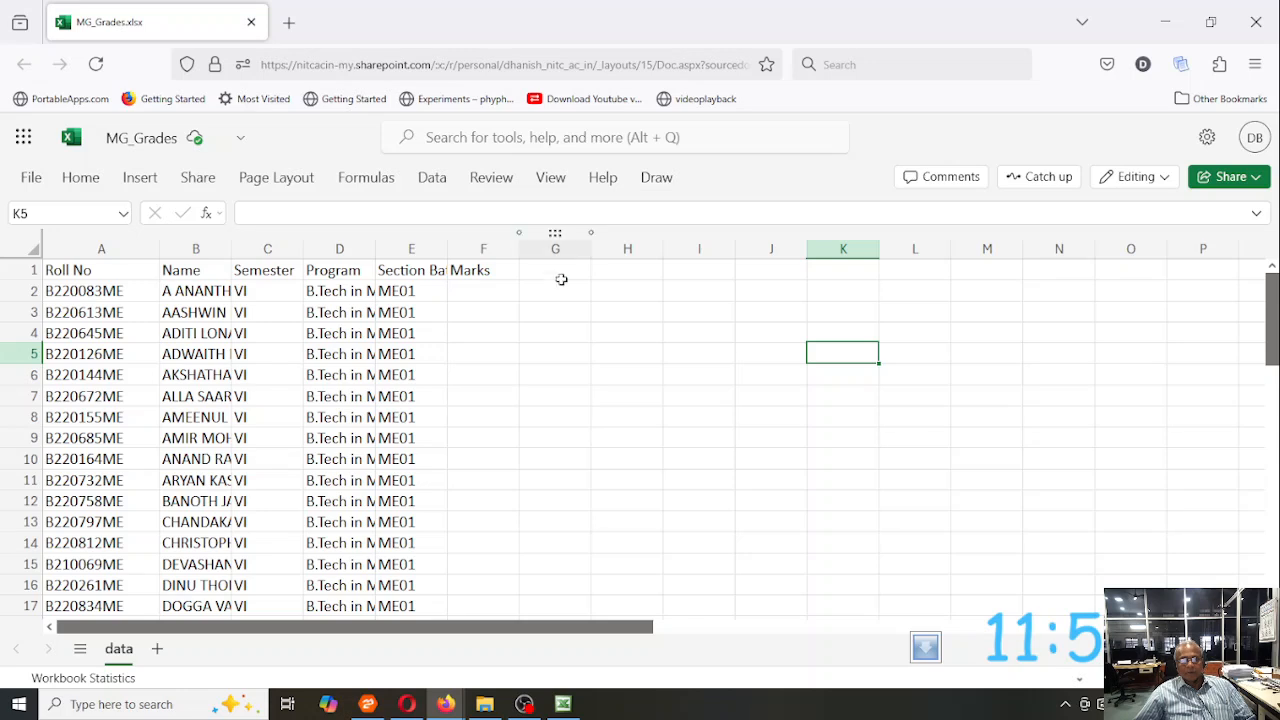
pyautogui.click(634, 268)
pyautogui.hotkey('ctrl', 'v')
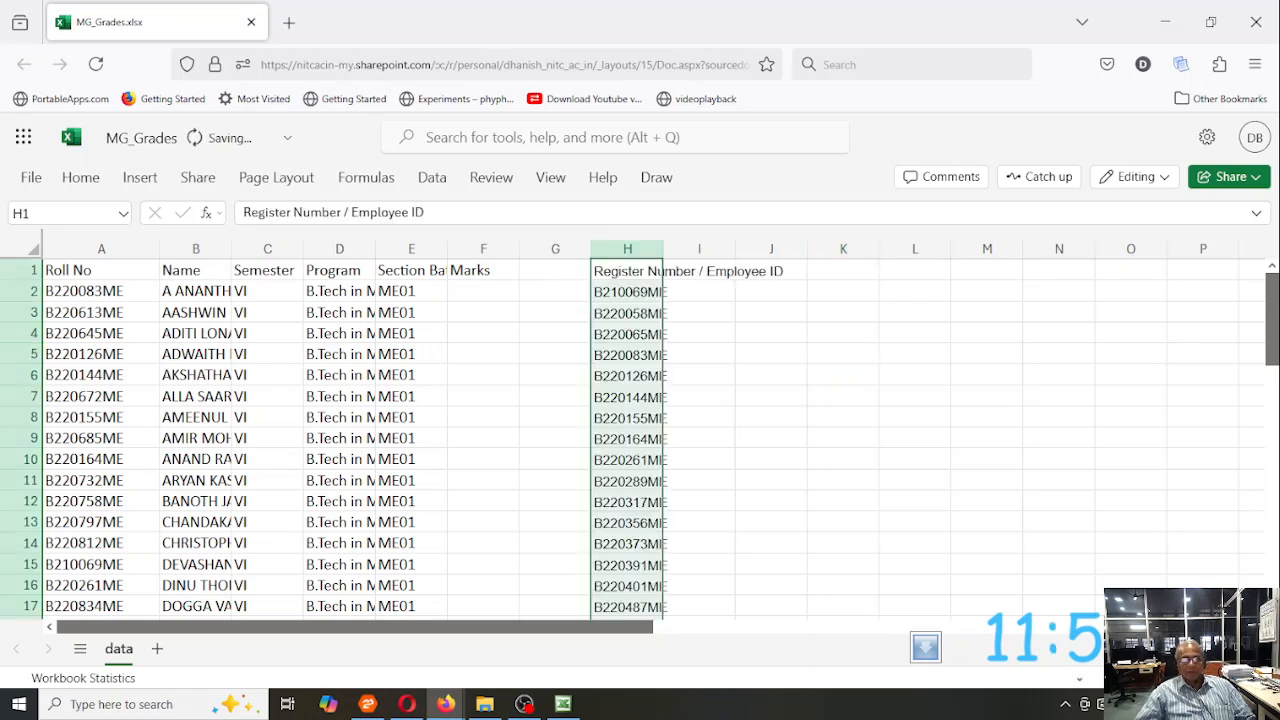
# - Copy the midsem total column F from the exported grades workbook in Excel and paste it into MG_Grades in Firefox at I1
pyautogui.click(563, 704)
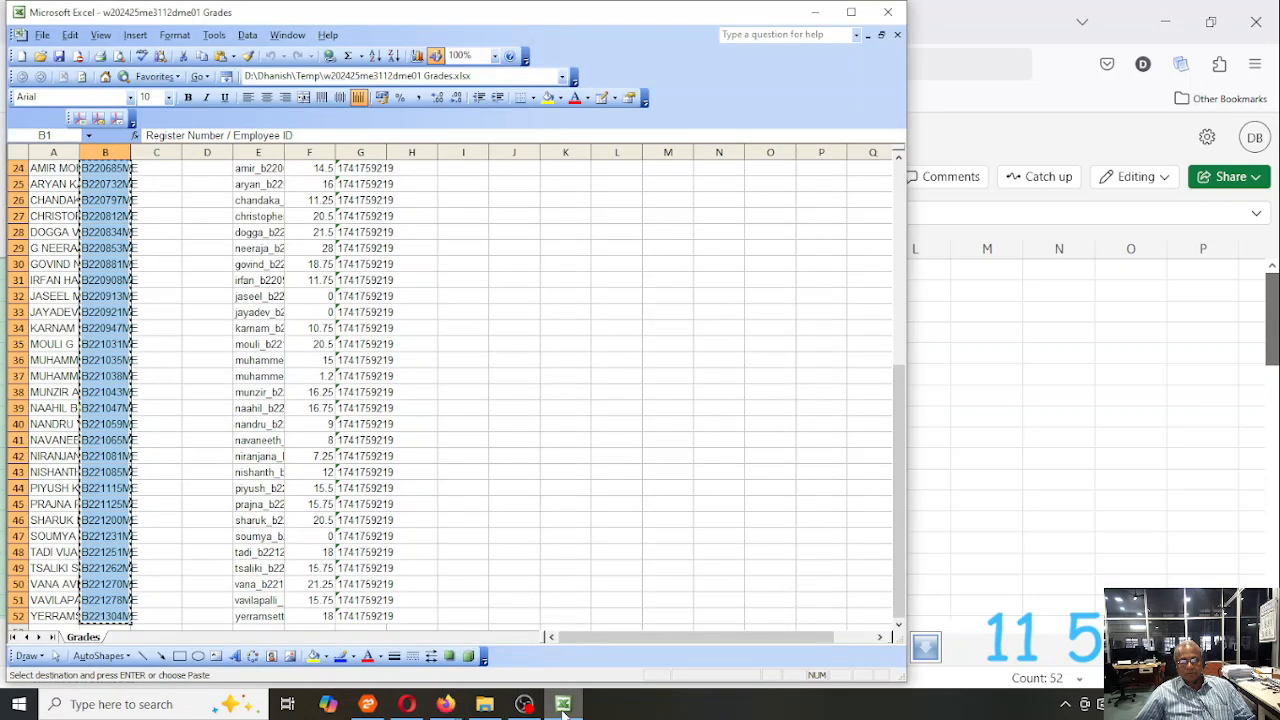
pyautogui.click(310, 152)
pyautogui.hotkey('ctrl', 'c')
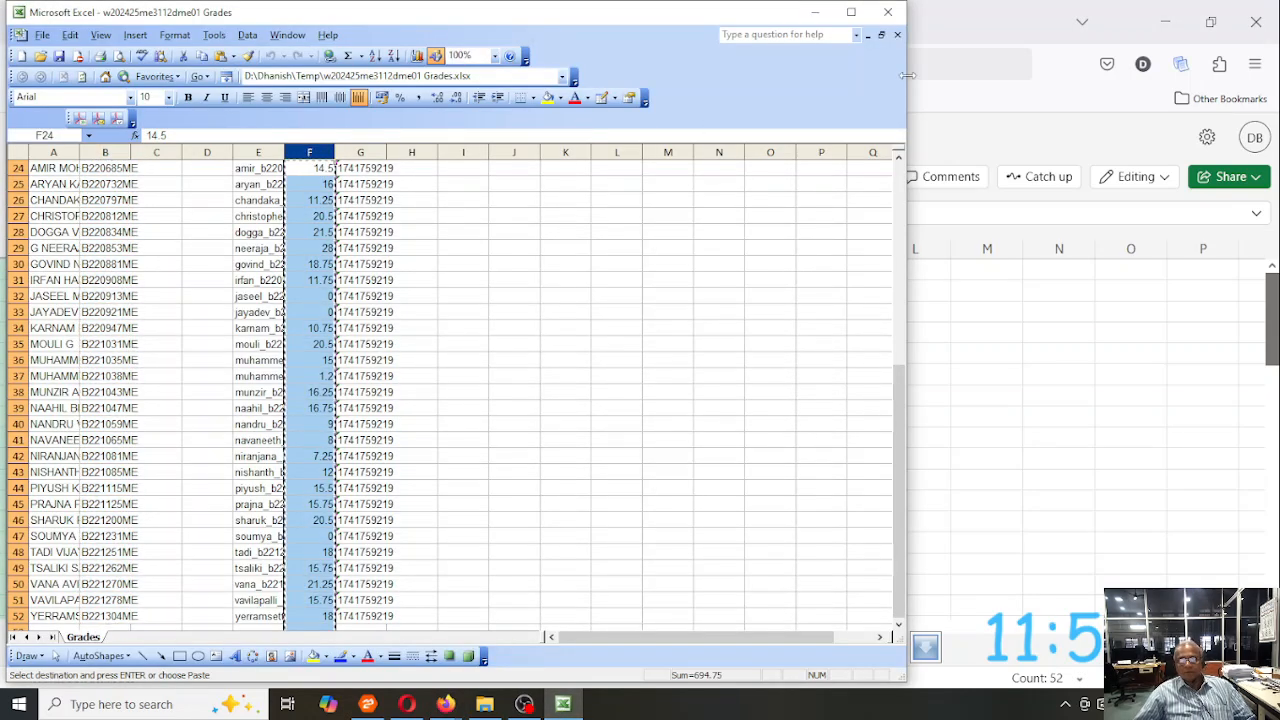
pyautogui.click(1006, 333)
pyautogui.click(701, 270)
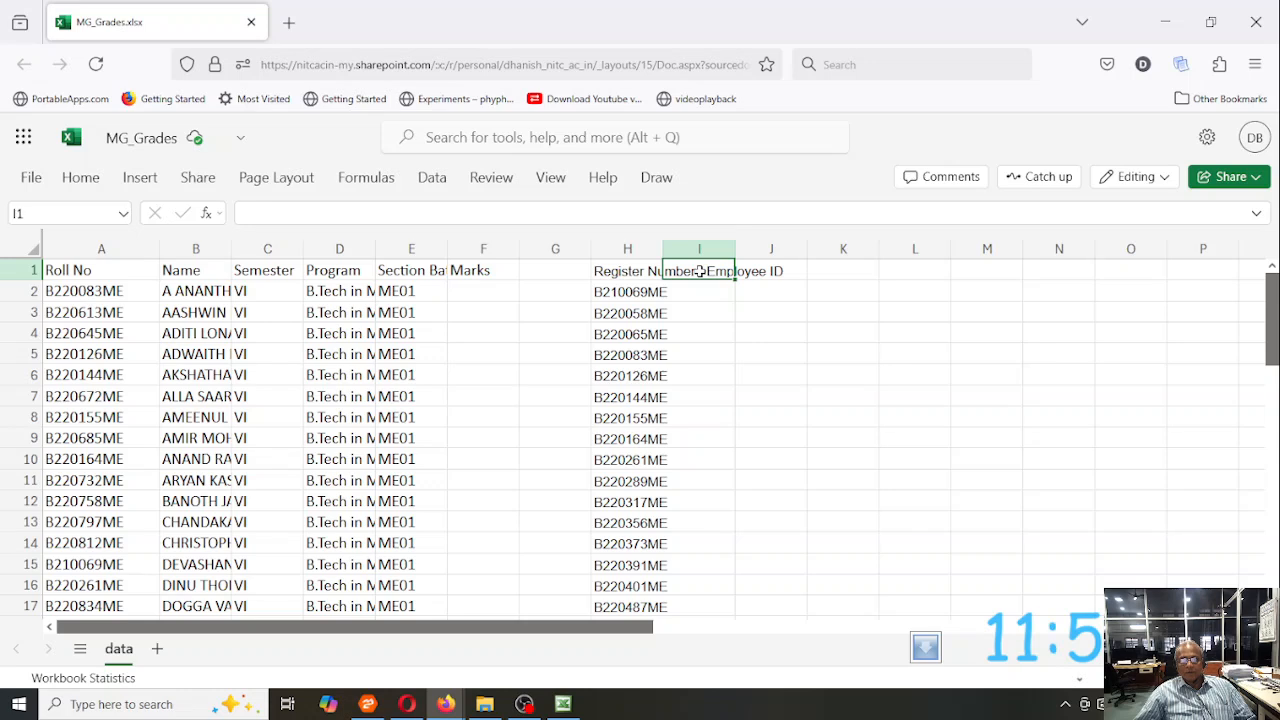
pyautogui.hotkey('ctrl', 'v')
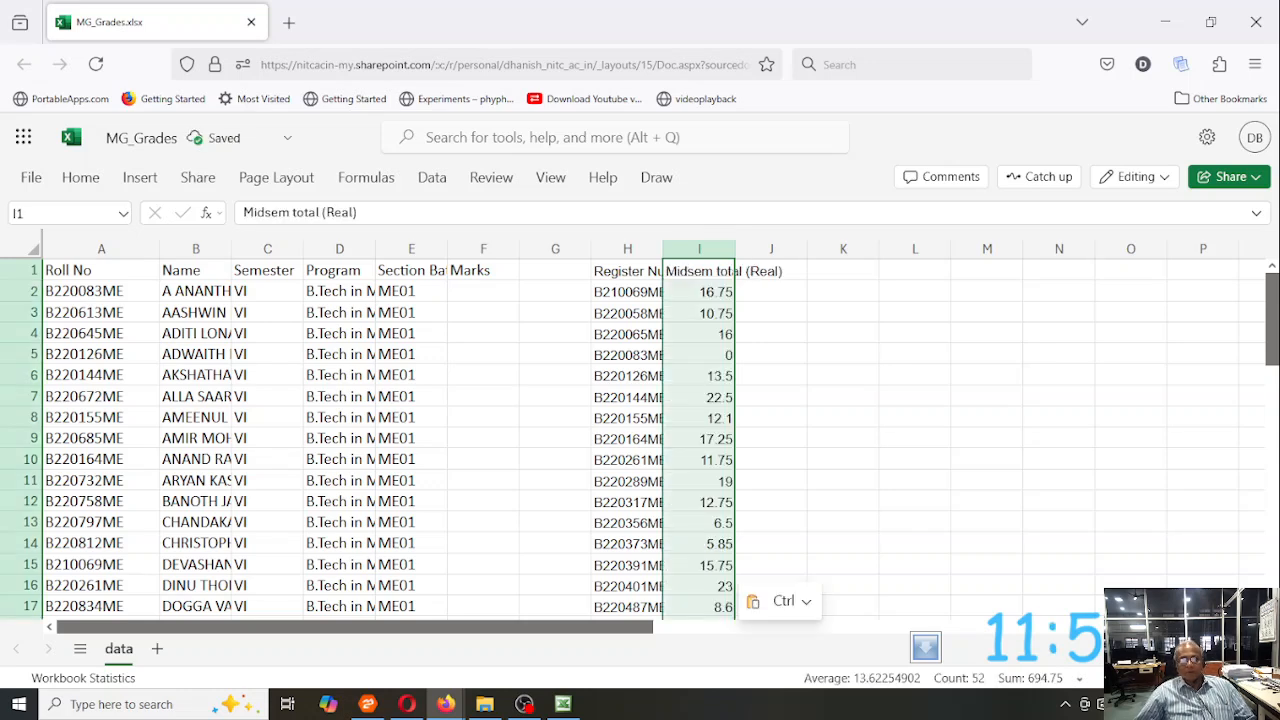
pyautogui.click(760, 318)
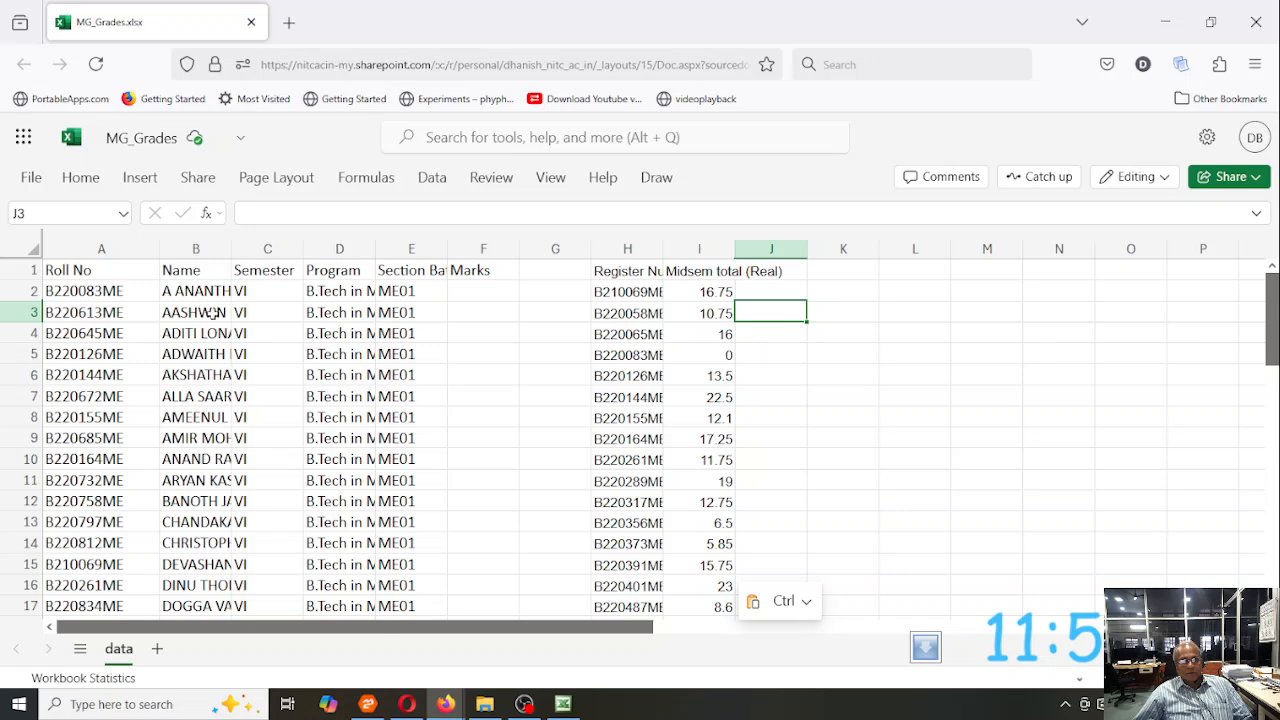
pyautogui.click(481, 290)
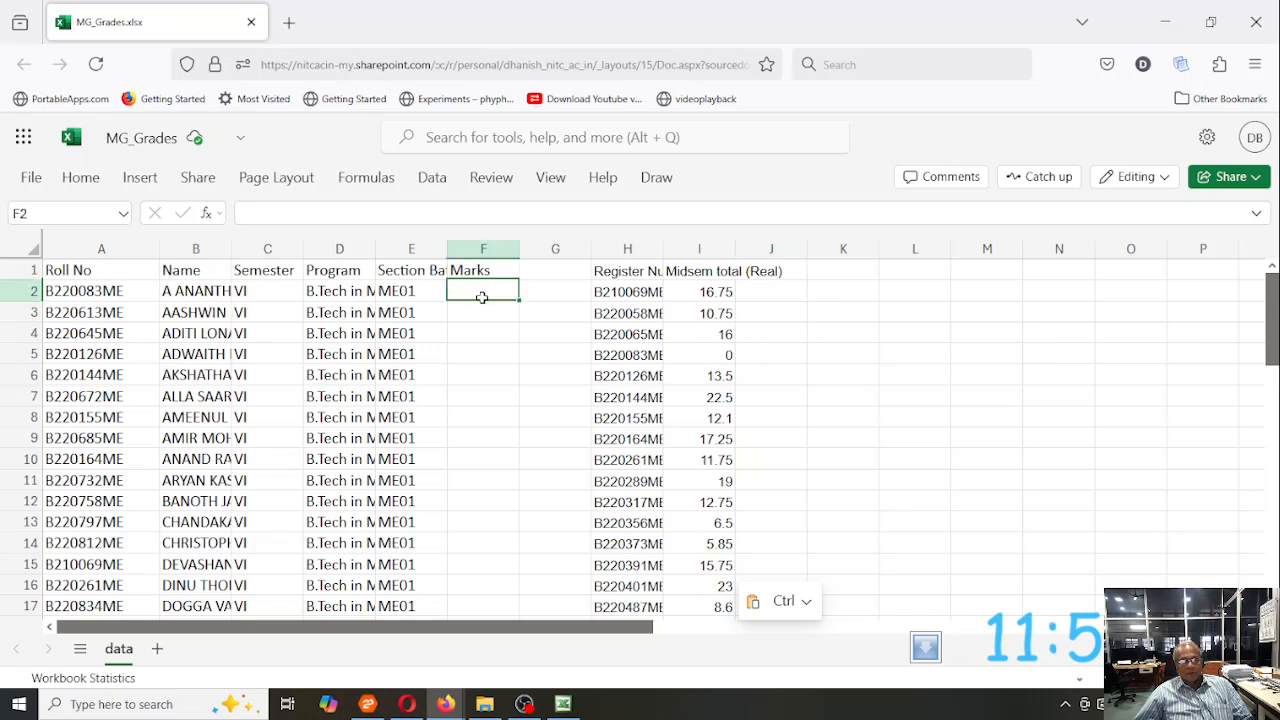
pyautogui.press('Down')
pyautogui.press('Down')
pyautogui.press('Up')
pyautogui.press('Up')
pyautogui.press('Up')
pyautogui.click(481, 298)
pyautogui.click(55, 293)
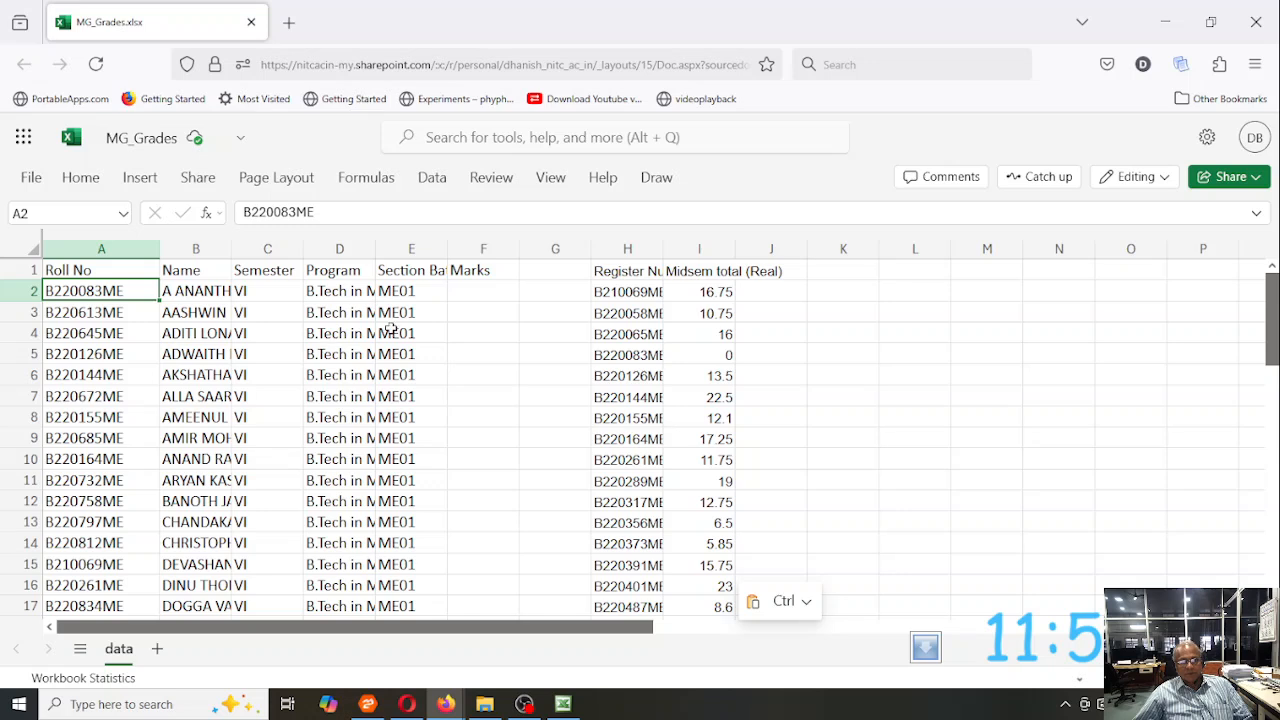
# - Start a VLOOKUP formula in F2 with A2 as the lookup value and H2:I52 as the table array
pyautogui.click(465, 291)
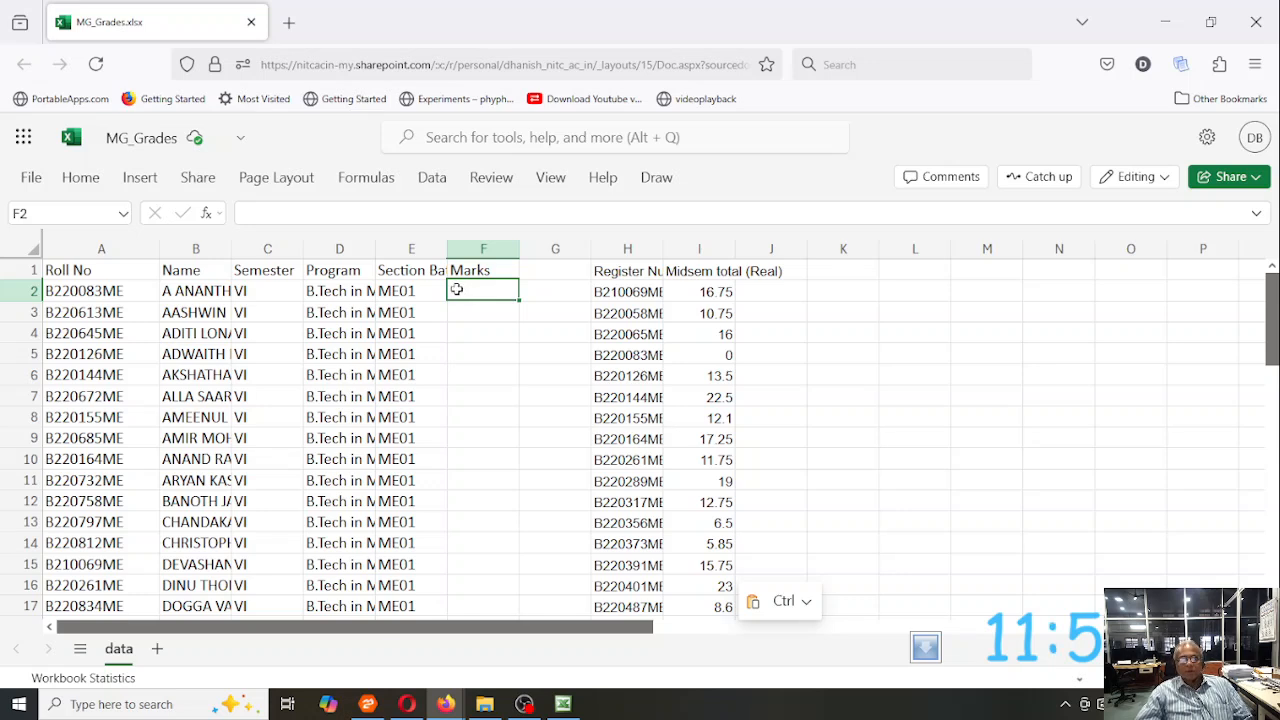
pyautogui.write('=')
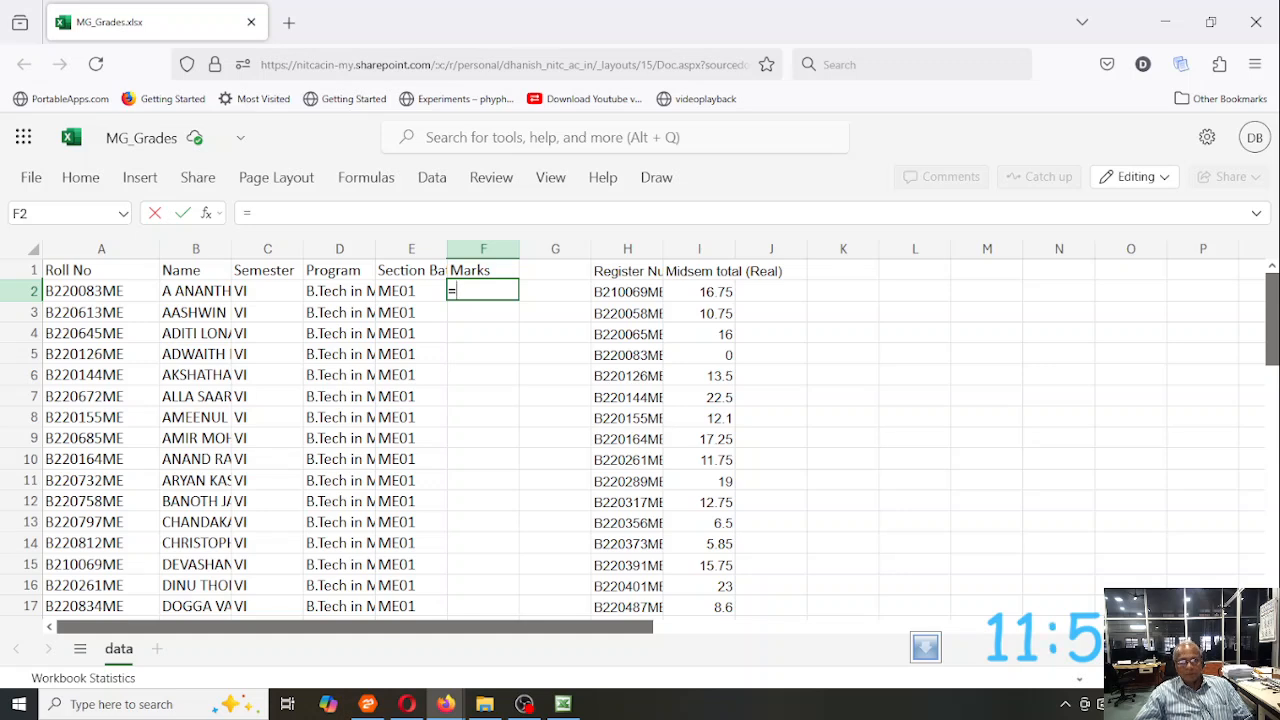
pyautogui.write('v')
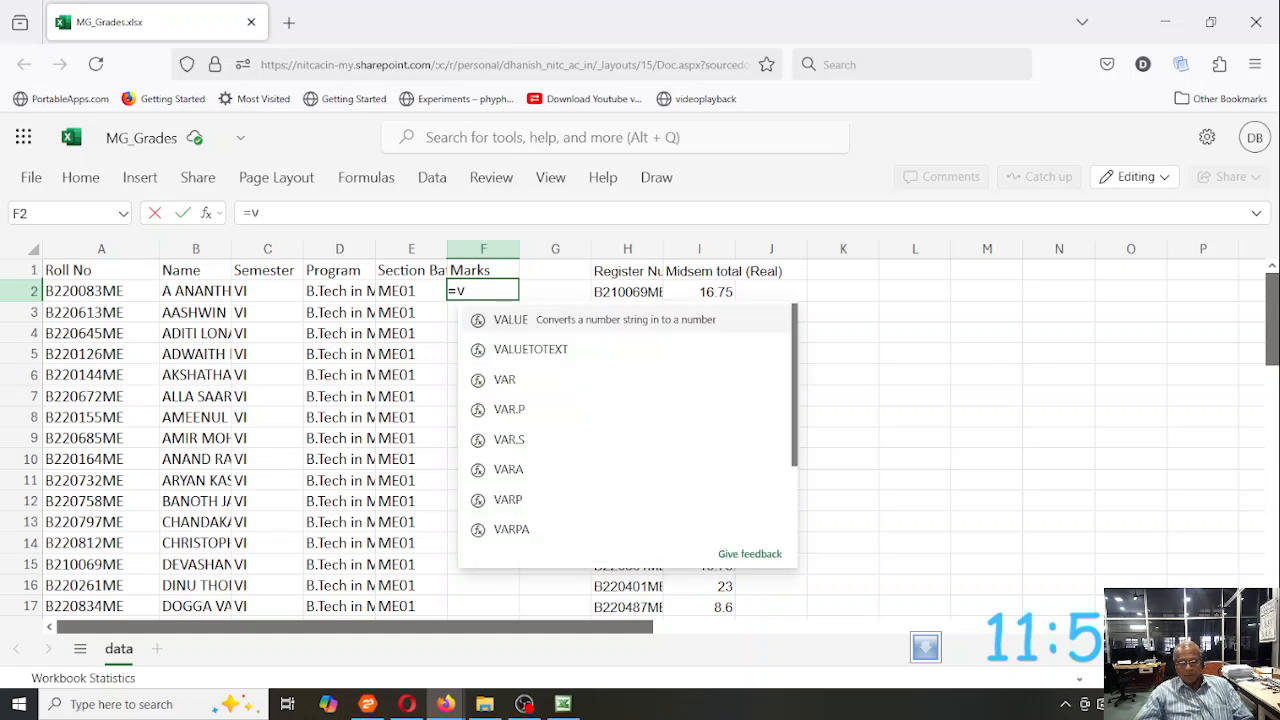
pyautogui.write('lookup')
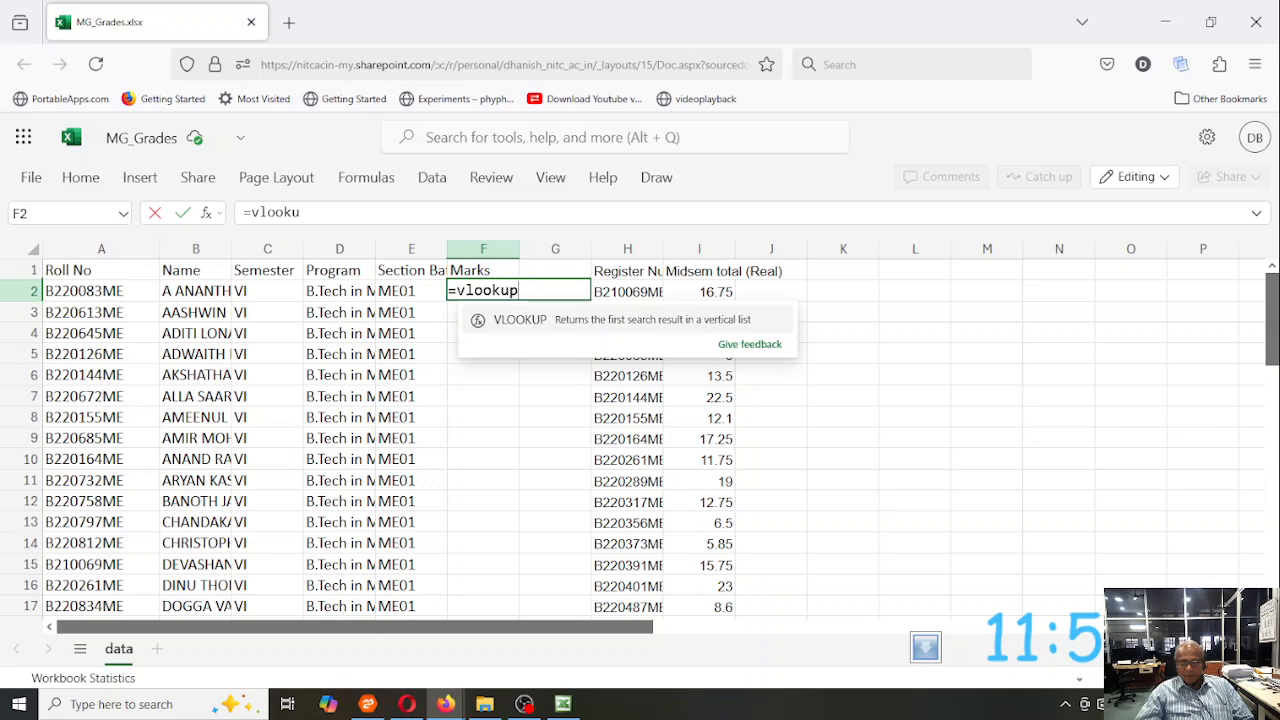
pyautogui.write('(')
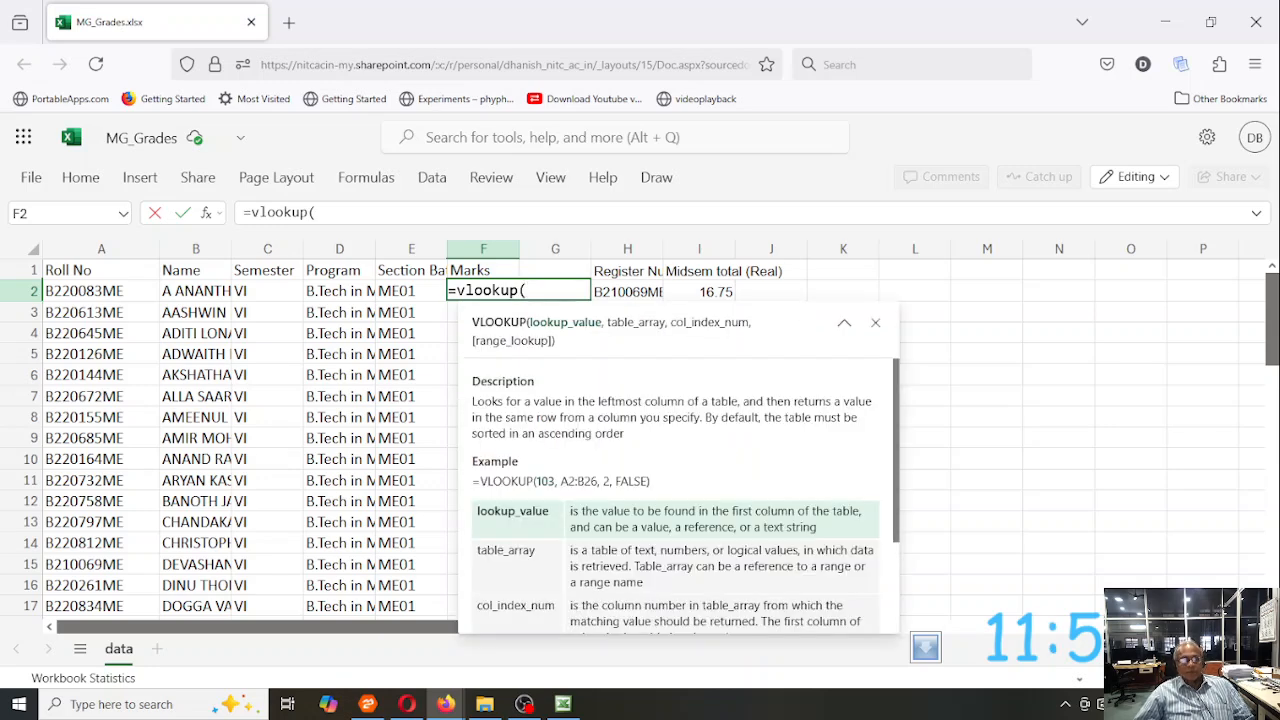
pyautogui.click(123, 292)
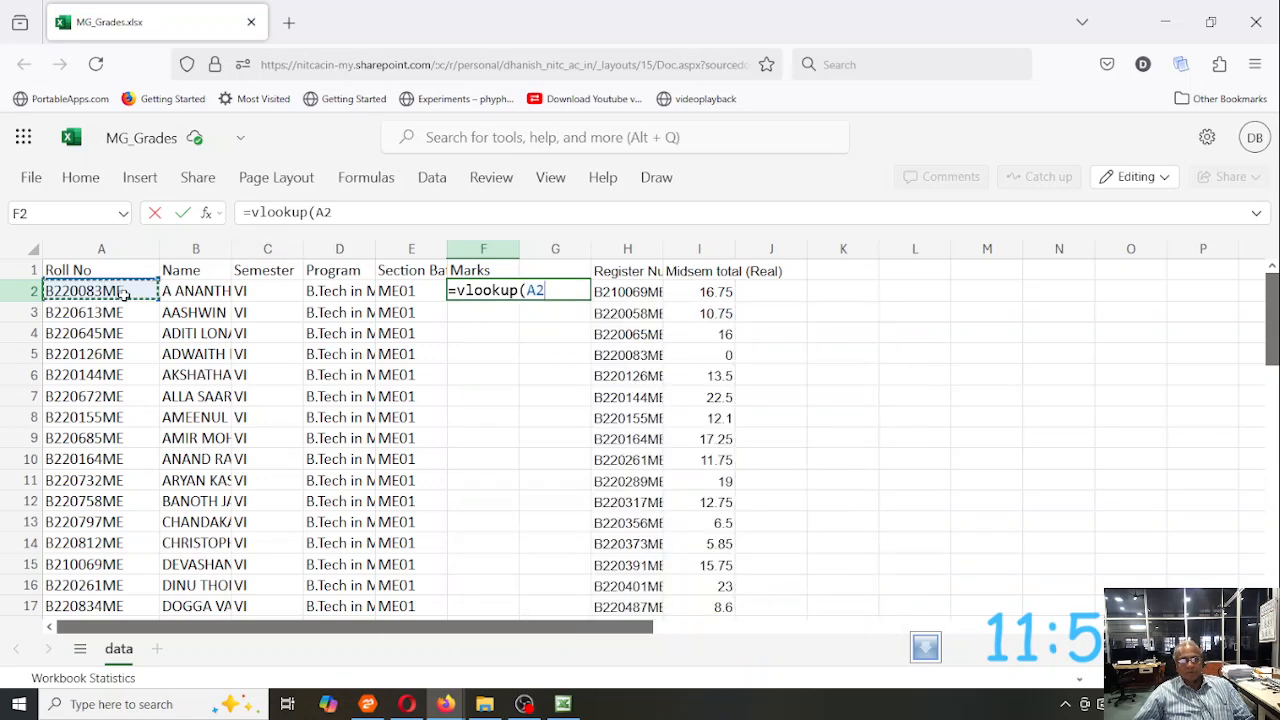
pyautogui.write(',')
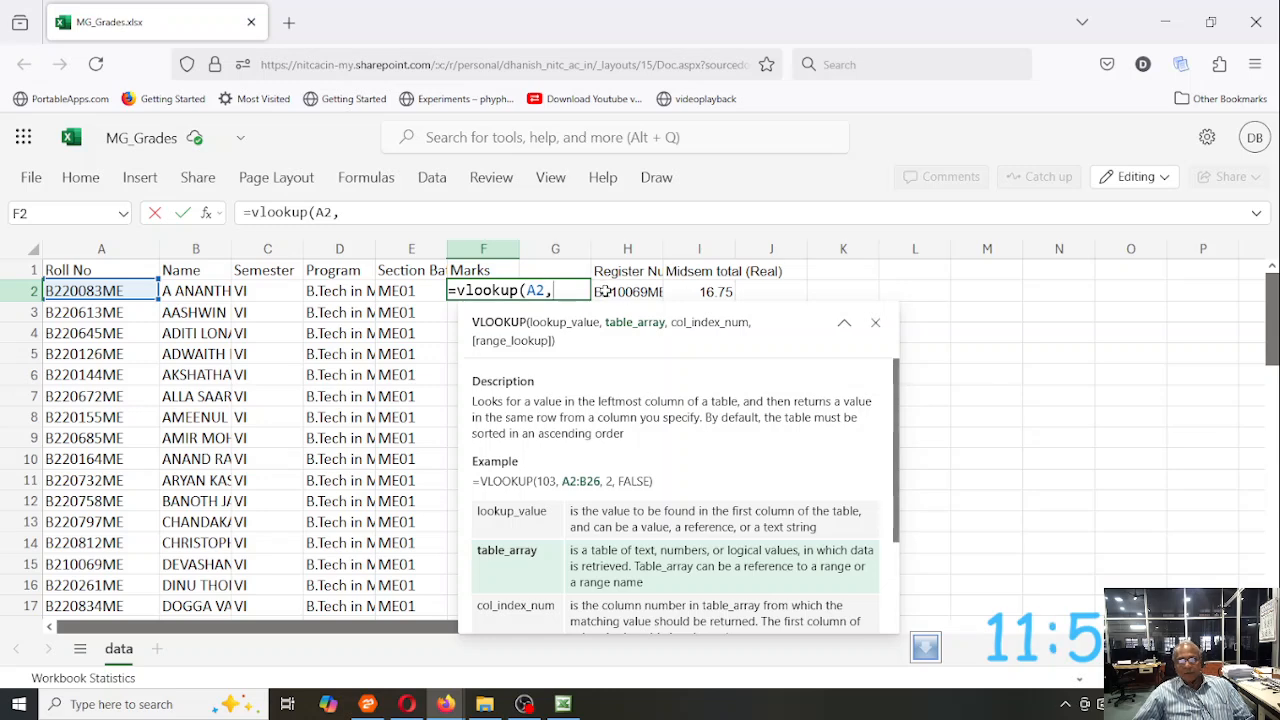
pyautogui.moveTo(604, 290); pyautogui.dragTo(710, 420)
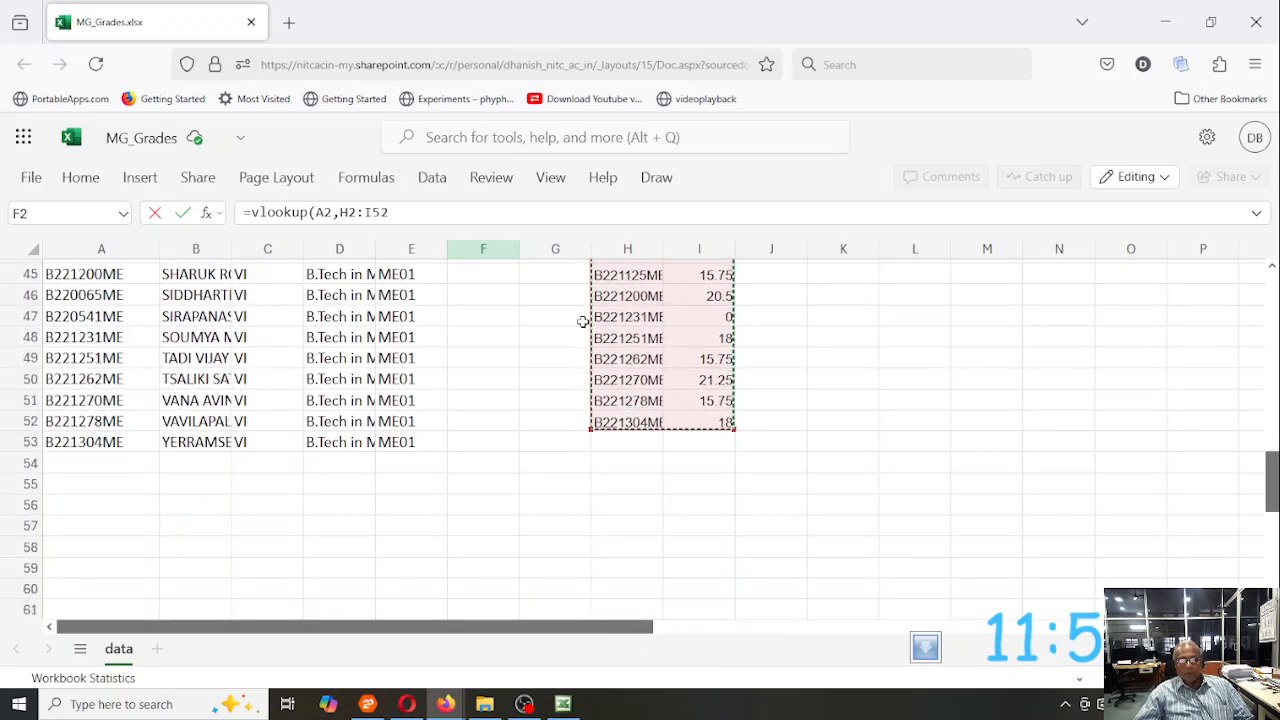
# - Complete F2's VLOOKUP formula with column index 2 and FALSE for an exact match
pyautogui.write(',')
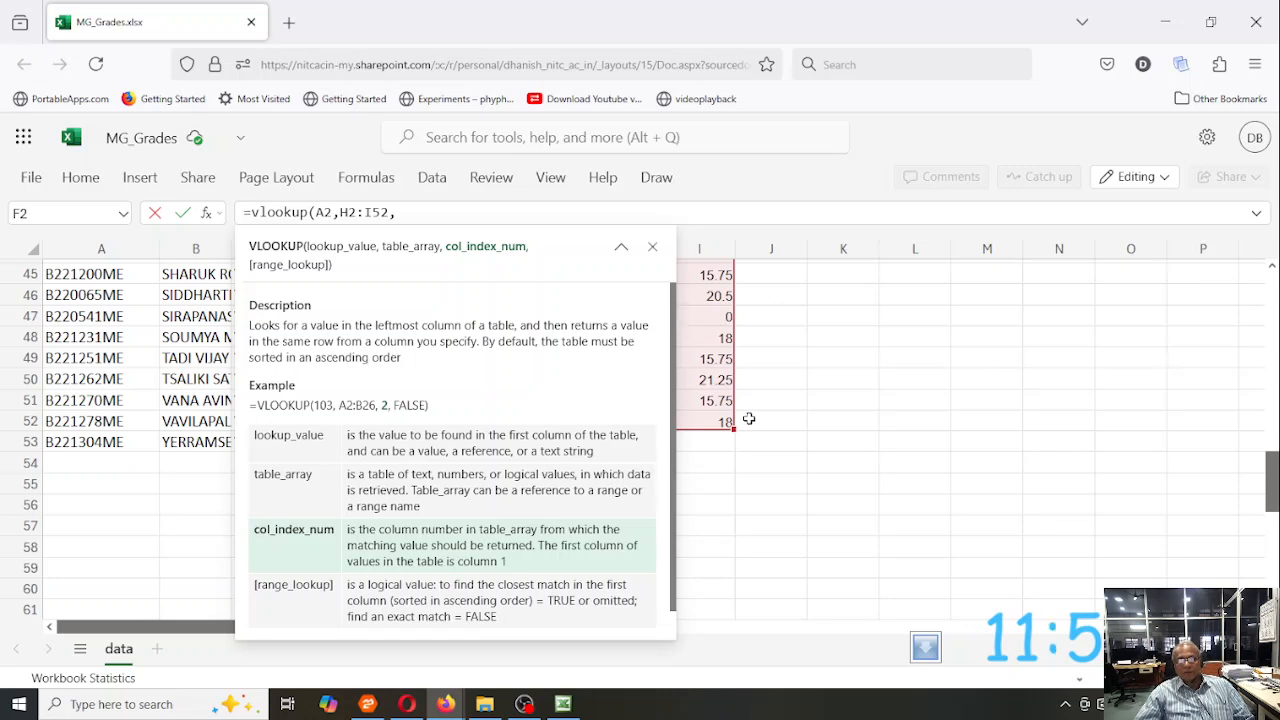
pyautogui.click(792, 360)
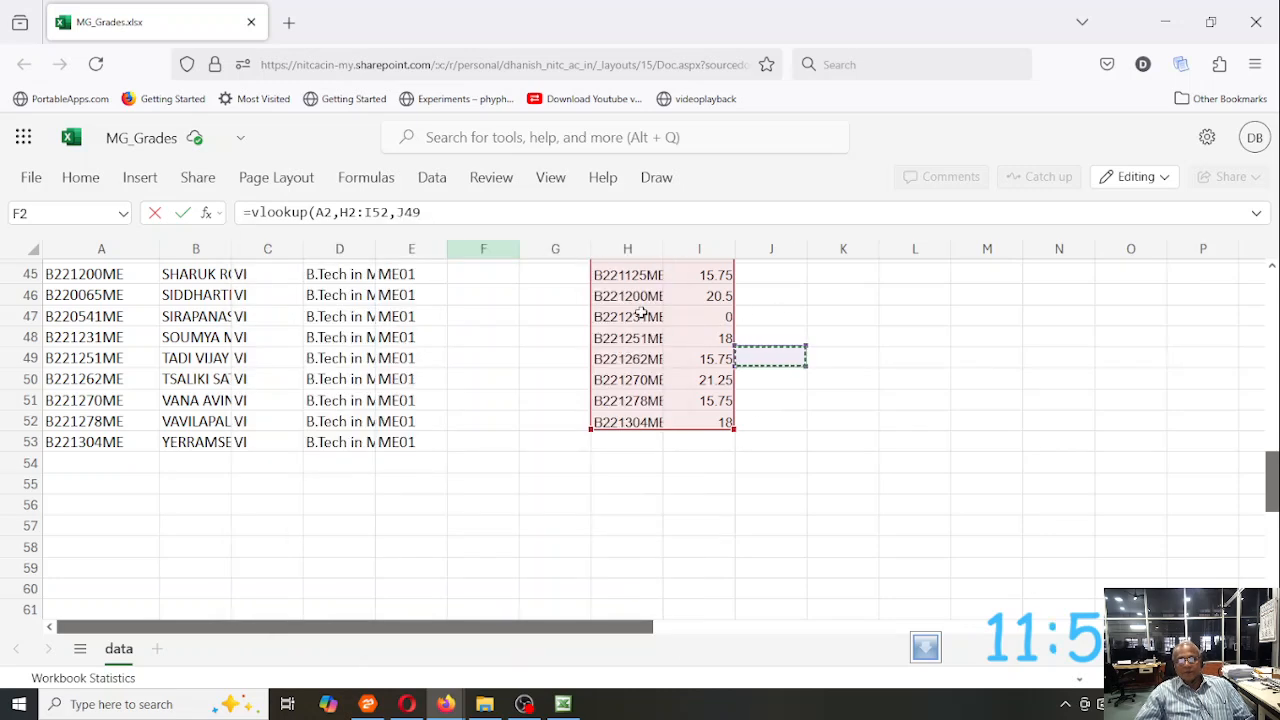
pyautogui.press('BackSpace')
pyautogui.press('BackSpace')
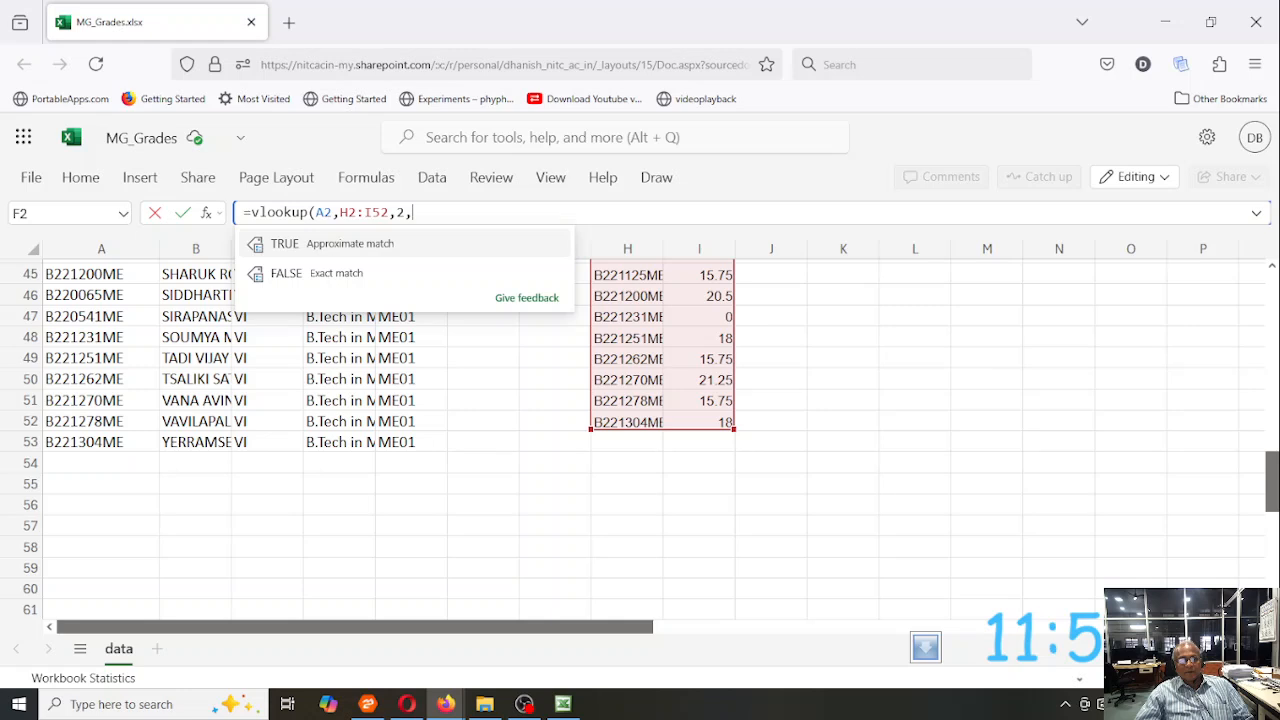
pyautogui.click(347, 276)
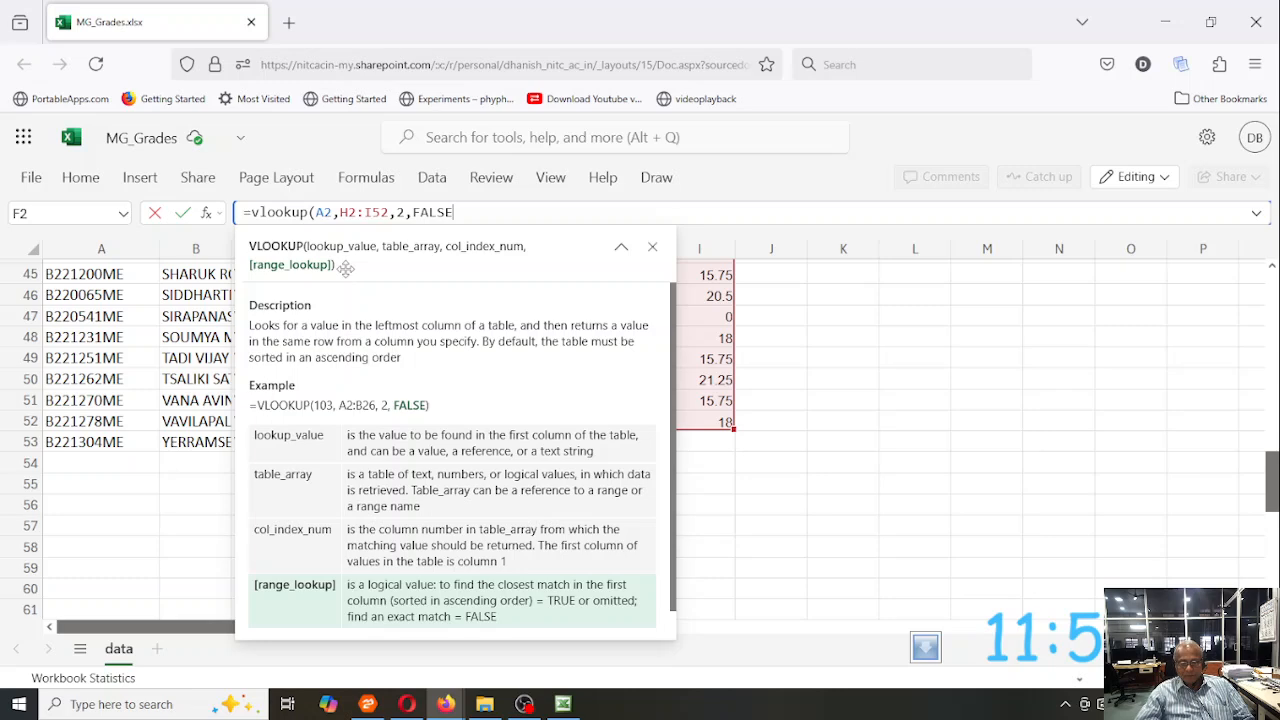
pyautogui.write(')')
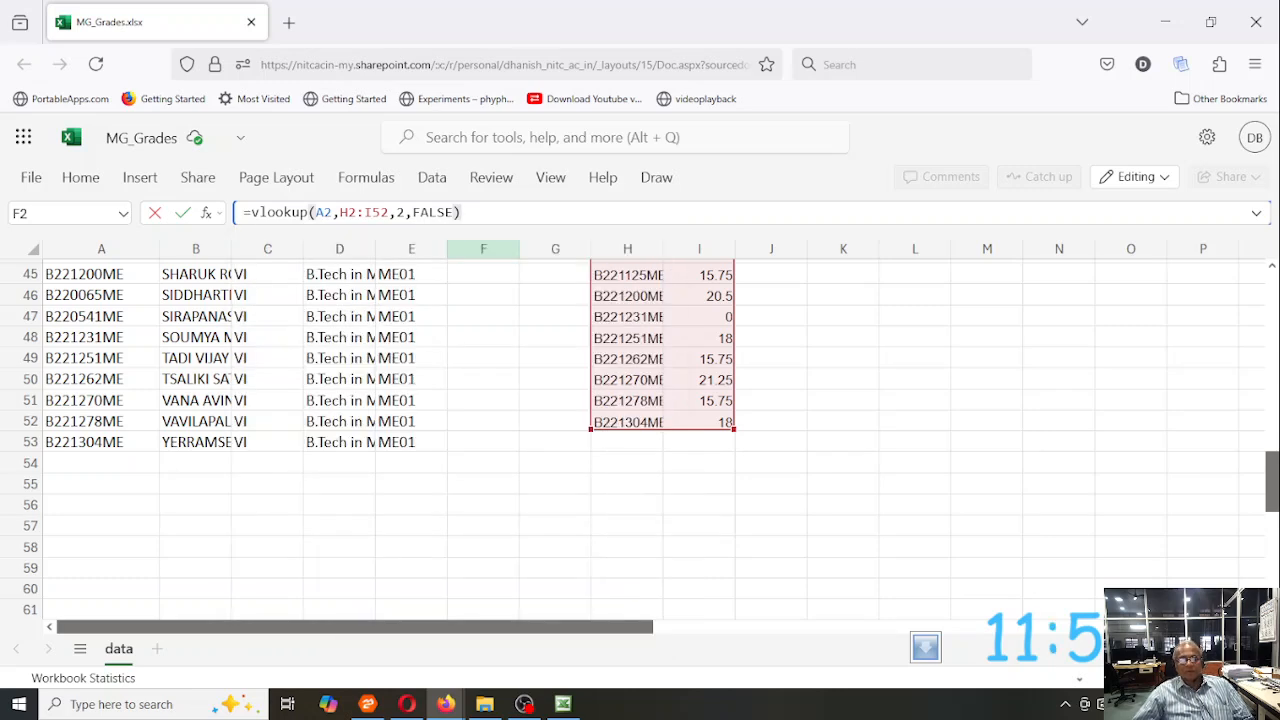
pyautogui.press('Return')
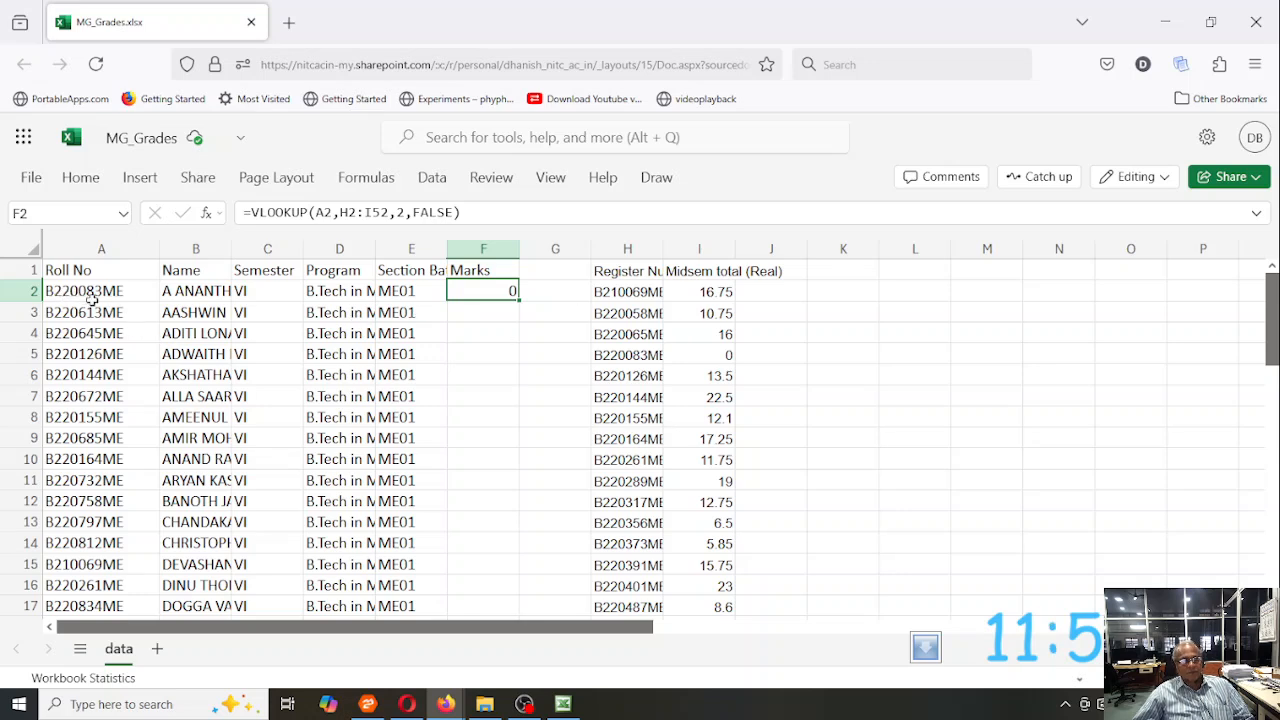
# - Widen column H slightly to fit the register numbers, and select H5 to compare it with the first roll number
pyautogui.moveTo(663, 249); pyautogui.dragTo(671, 249)
pyautogui.click(636, 357)
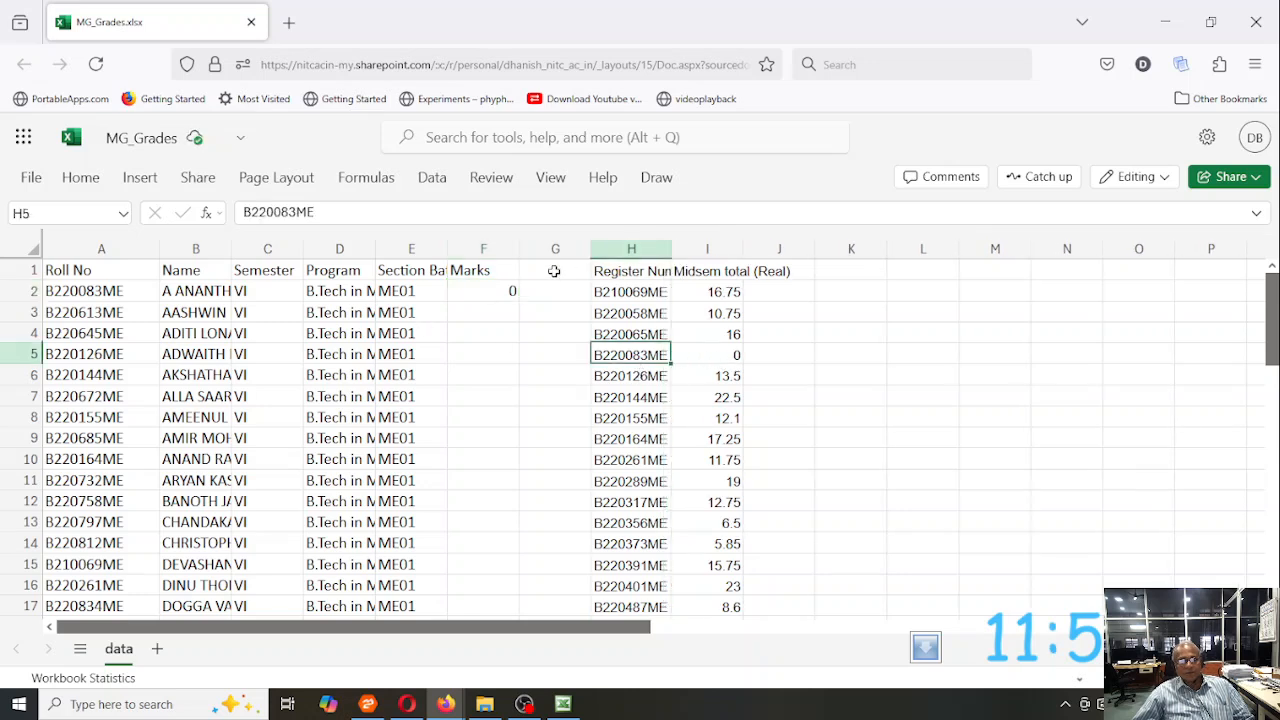
# - Try filling the VLOOKUP formula from F2 down to F4, and clear F3:F4
pyautogui.click(505, 291)
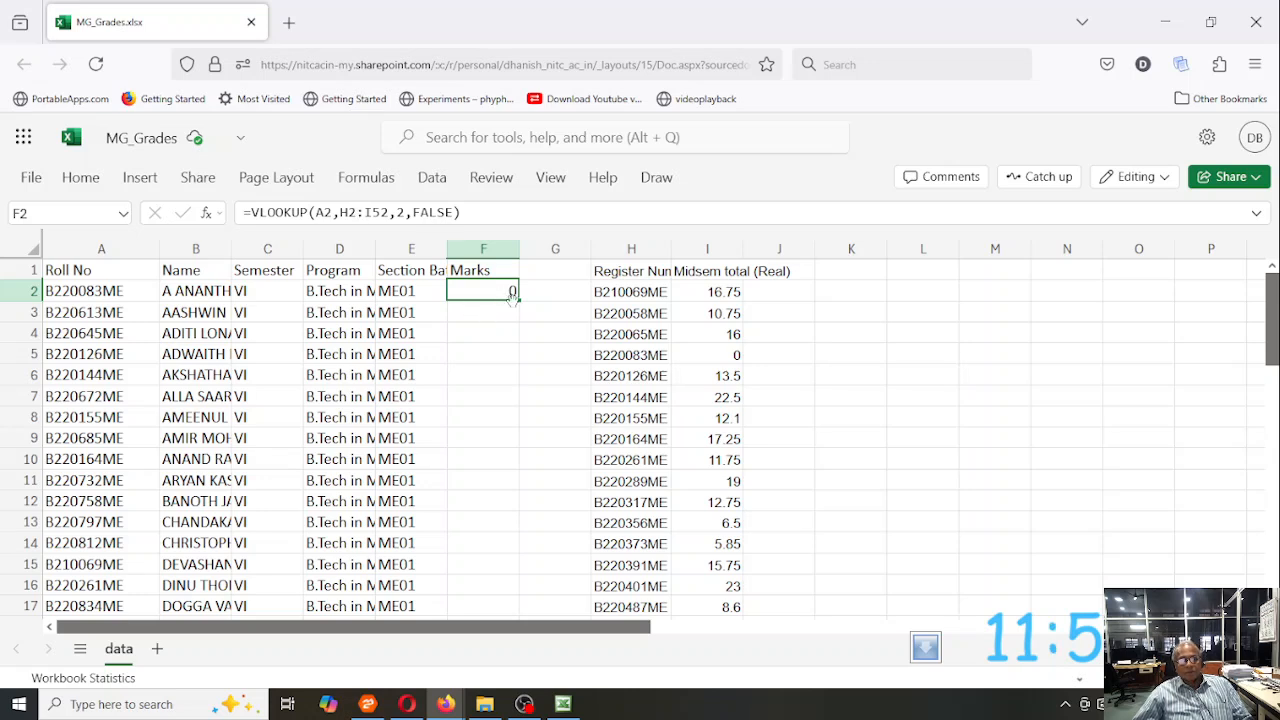
pyautogui.moveTo(517, 301); pyautogui.dragTo(514, 343)
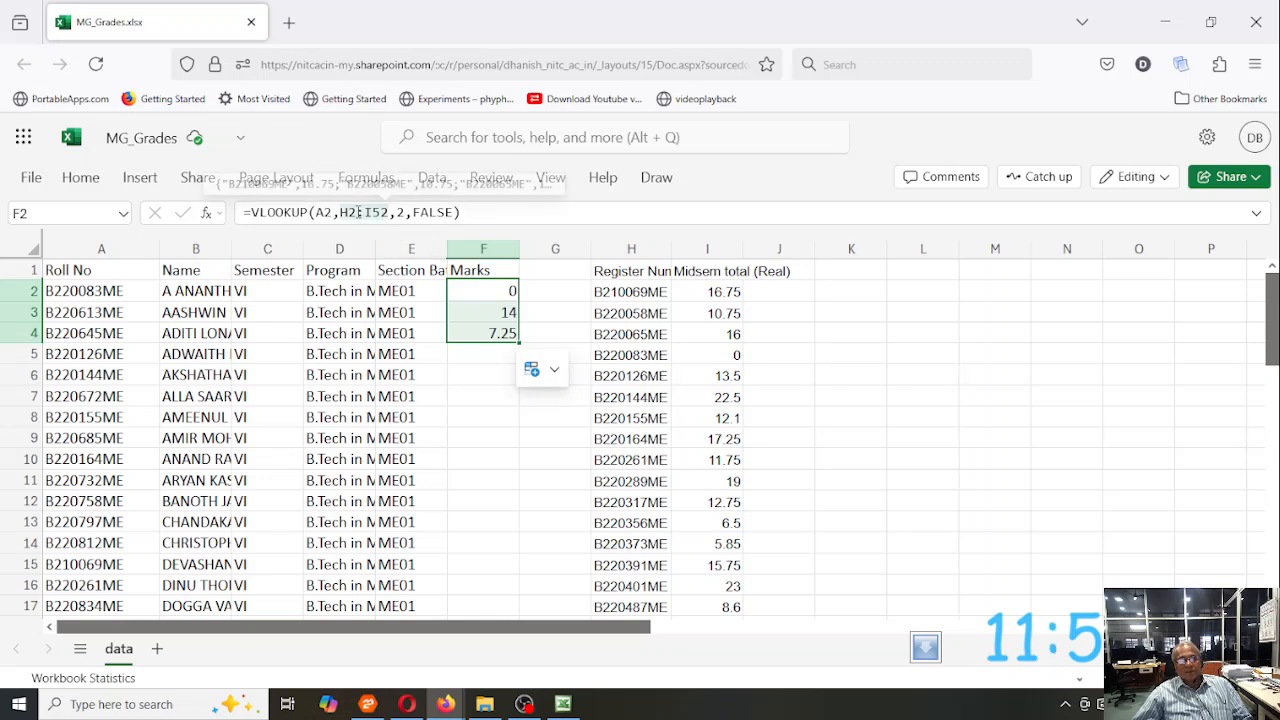
pyautogui.click(492, 313)
pyautogui.hotkey('shift', 'Down')
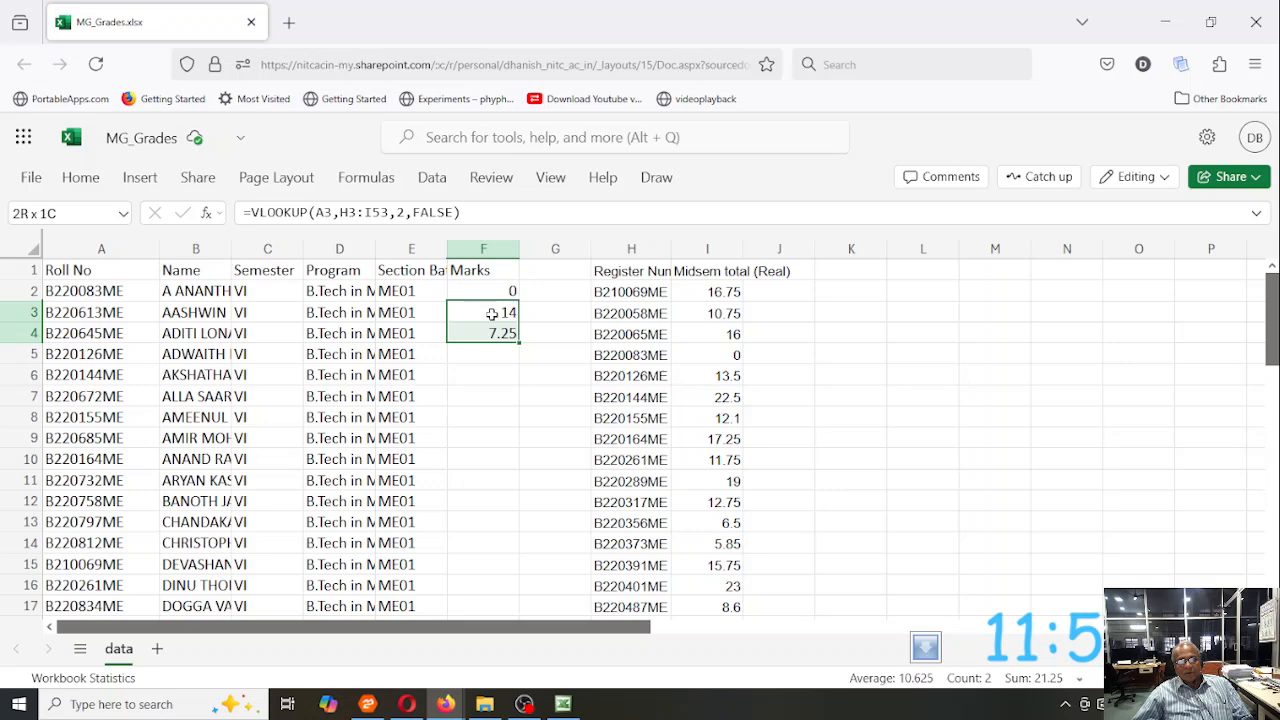
pyautogui.press('Delete')
# - Fix the table array rows in F2's VLOOKUP as H$2:I$52 and fill the formula down to F53
pyautogui.press('Up')
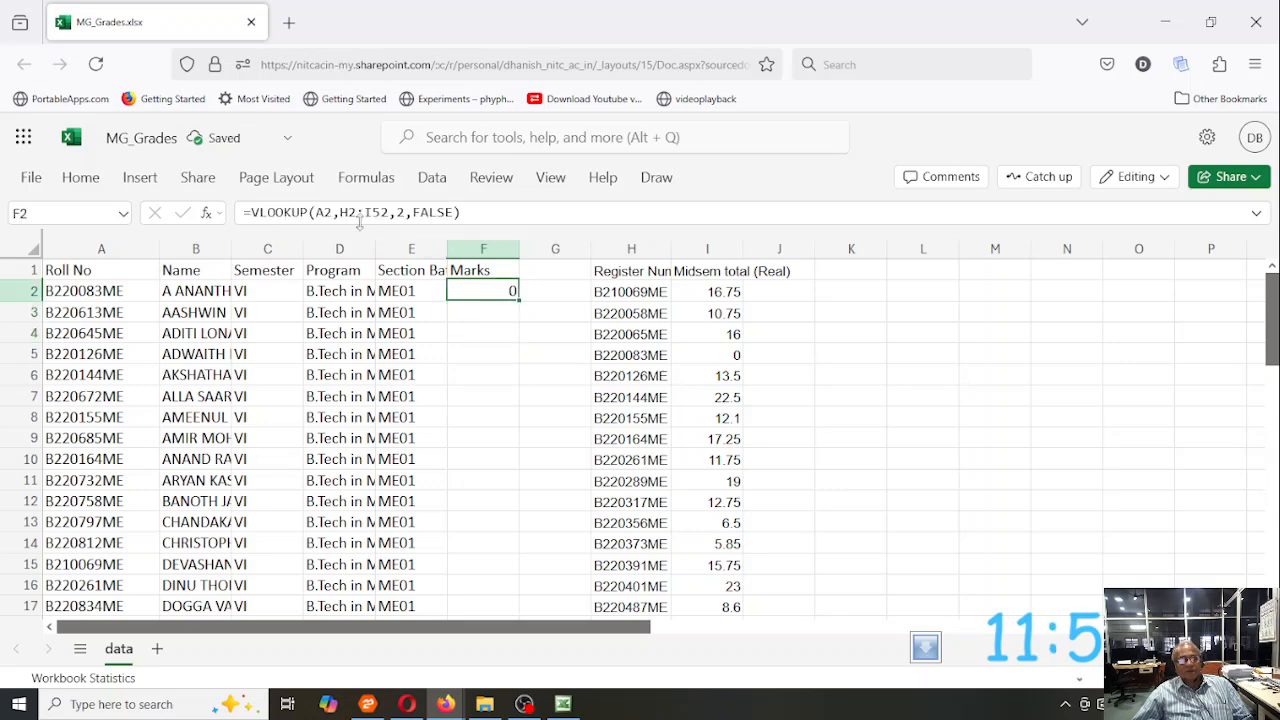
pyautogui.click(346, 213)
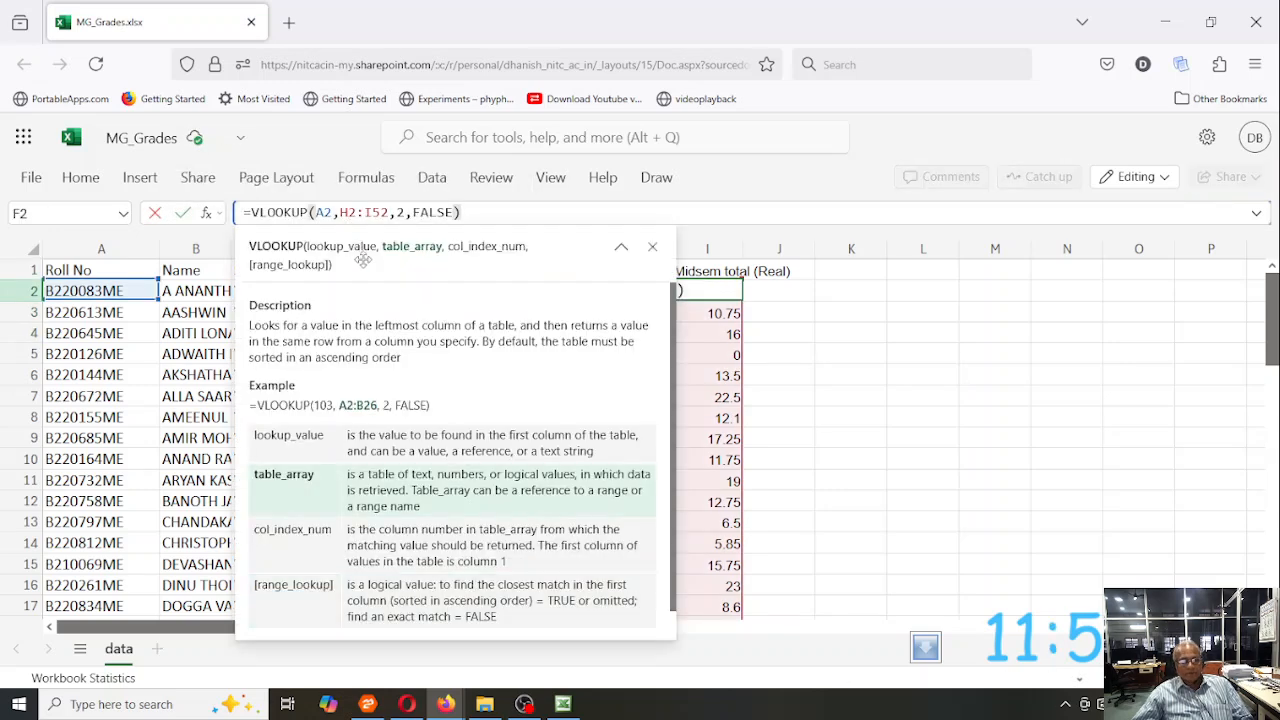
pyautogui.write('$2:I')
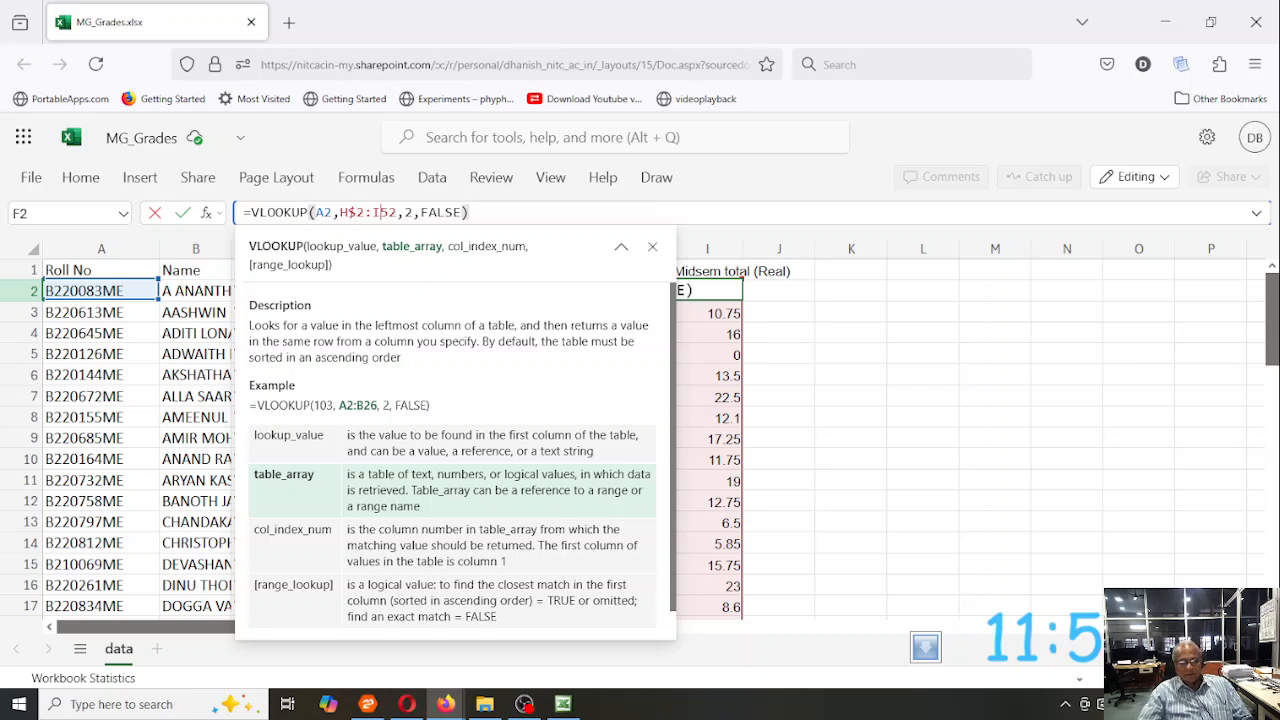
pyautogui.write('$')
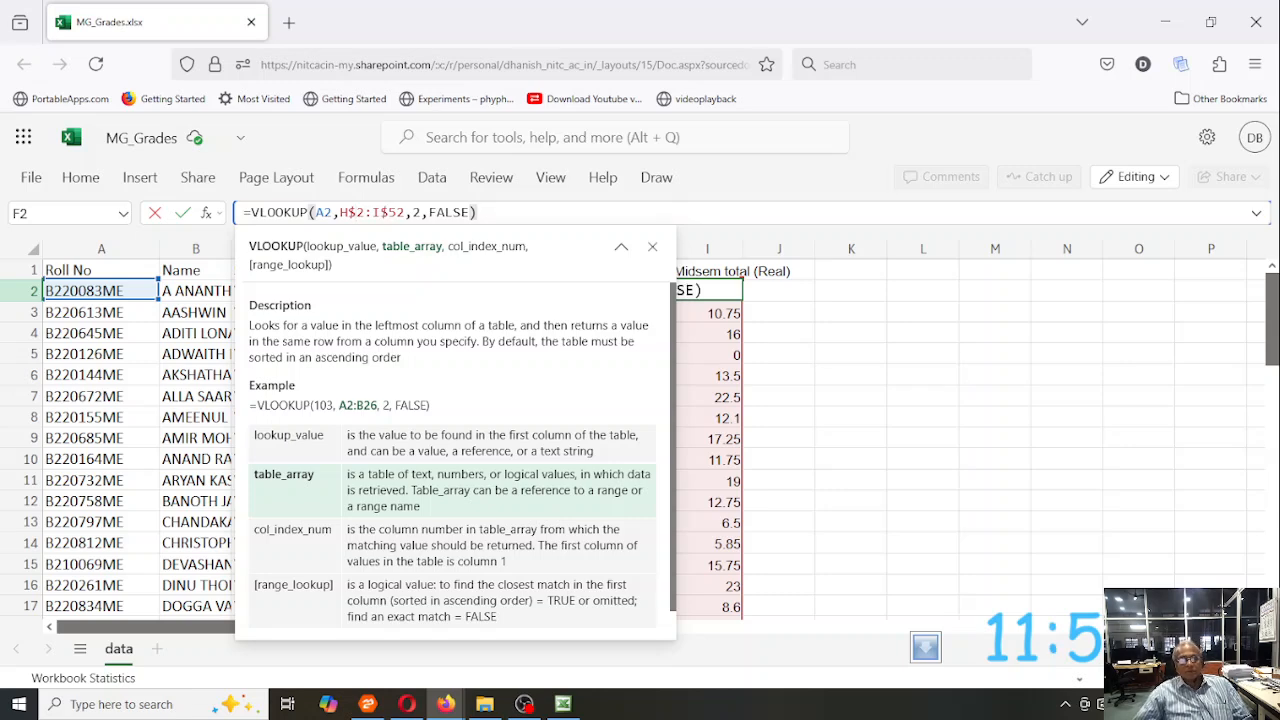
pyautogui.press('Return')
pyautogui.press('Up')
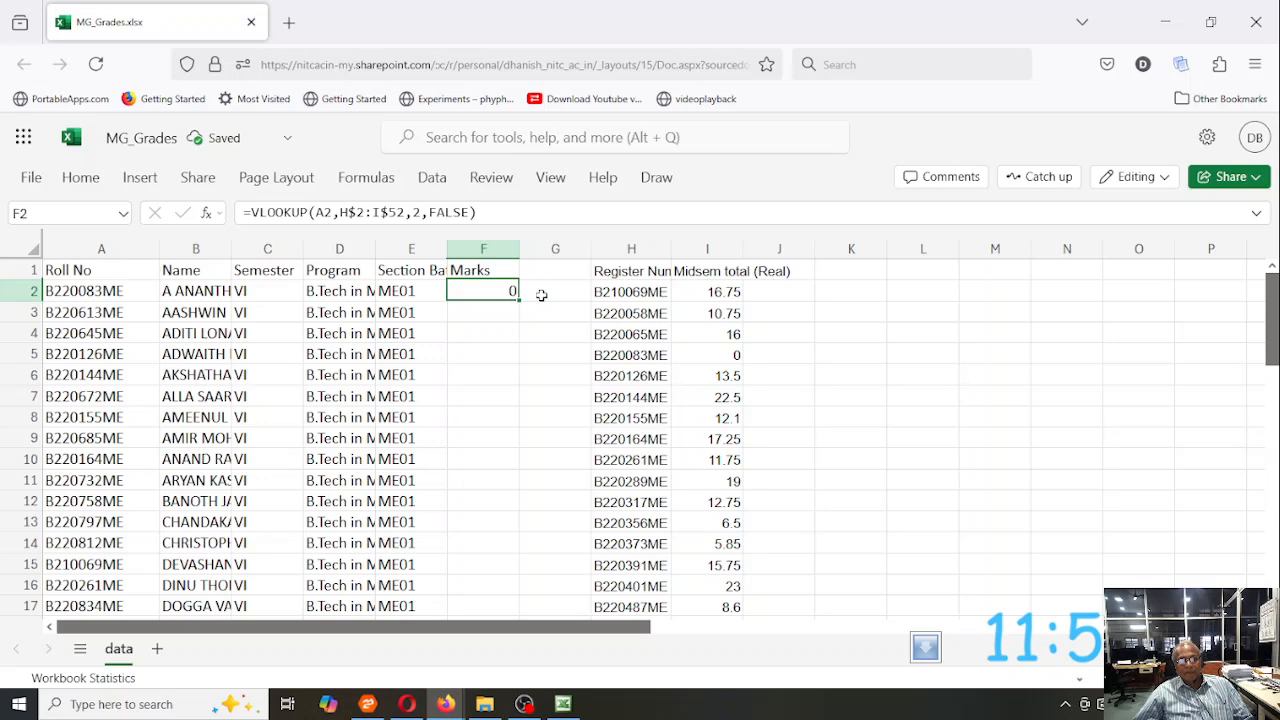
pyautogui.moveTo(518, 298); pyautogui.dragTo(500, 440)
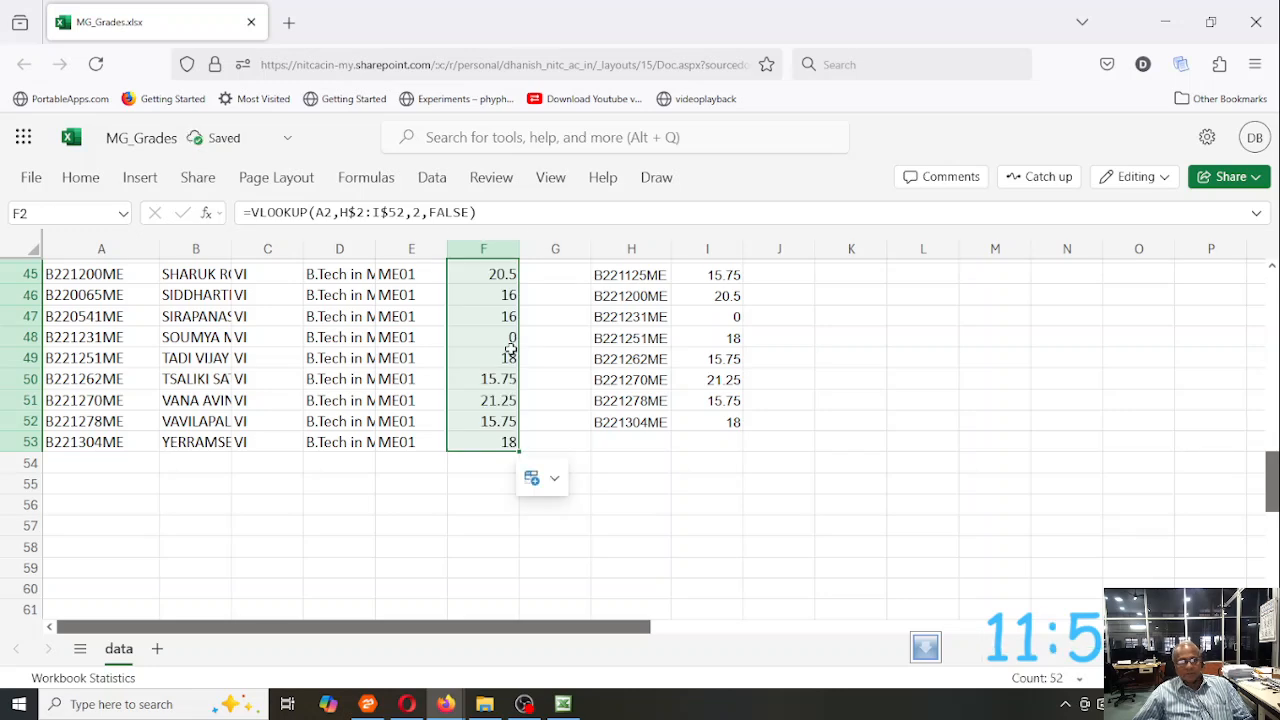
pyautogui.scroll(15, 510, 348)
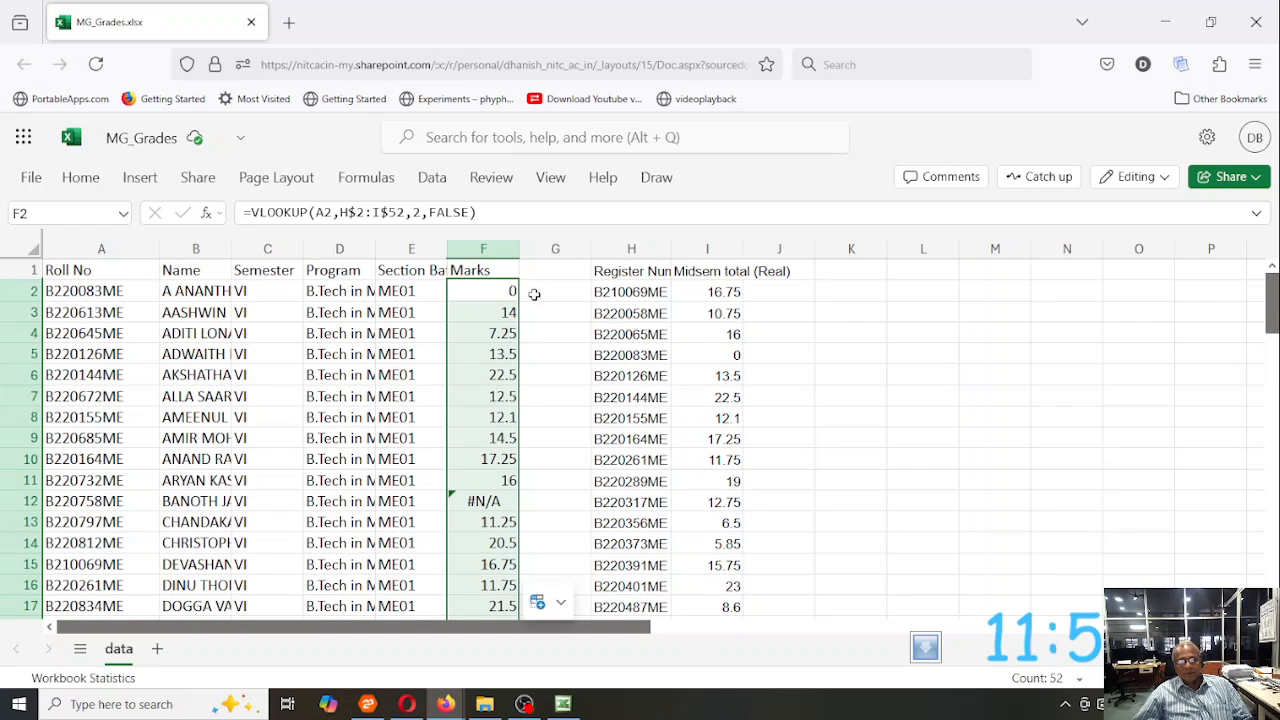
pyautogui.click(527, 290)
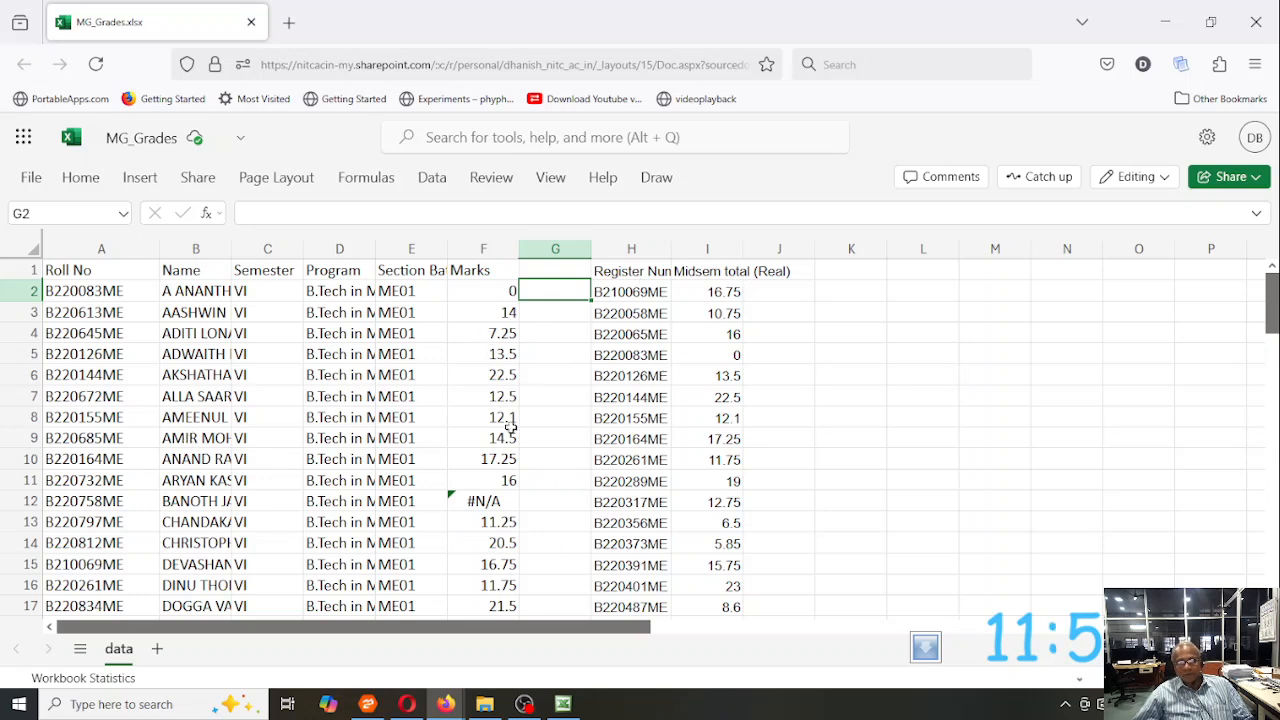
pyautogui.click(492, 500)
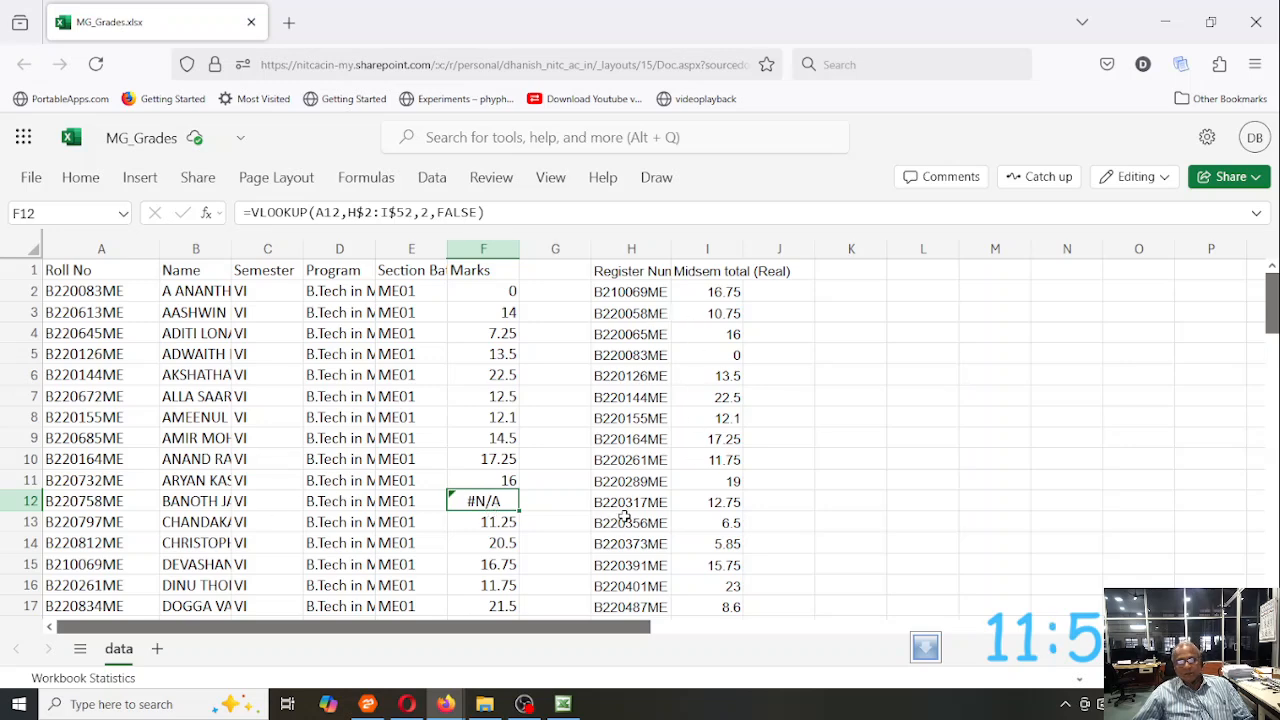
pyautogui.scroll(-8, 628, 515)
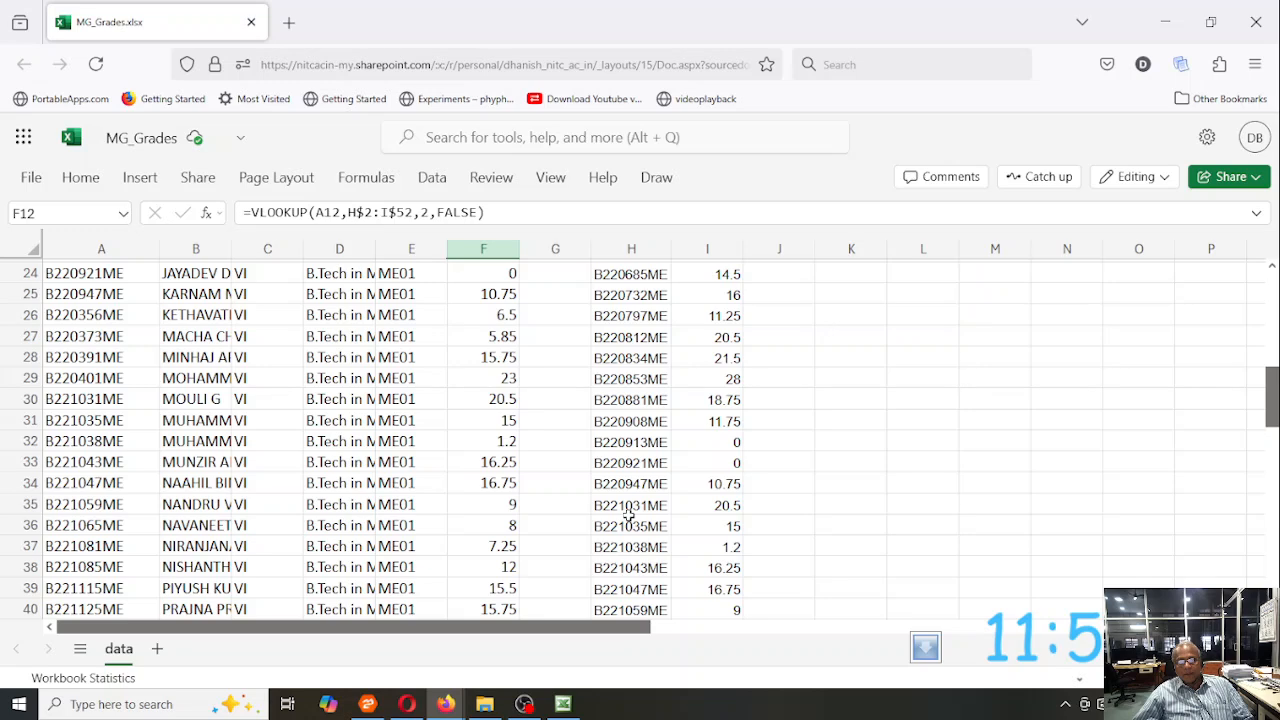
pyautogui.scroll(6, 628, 515)
pyautogui.scroll(2, 628, 515)
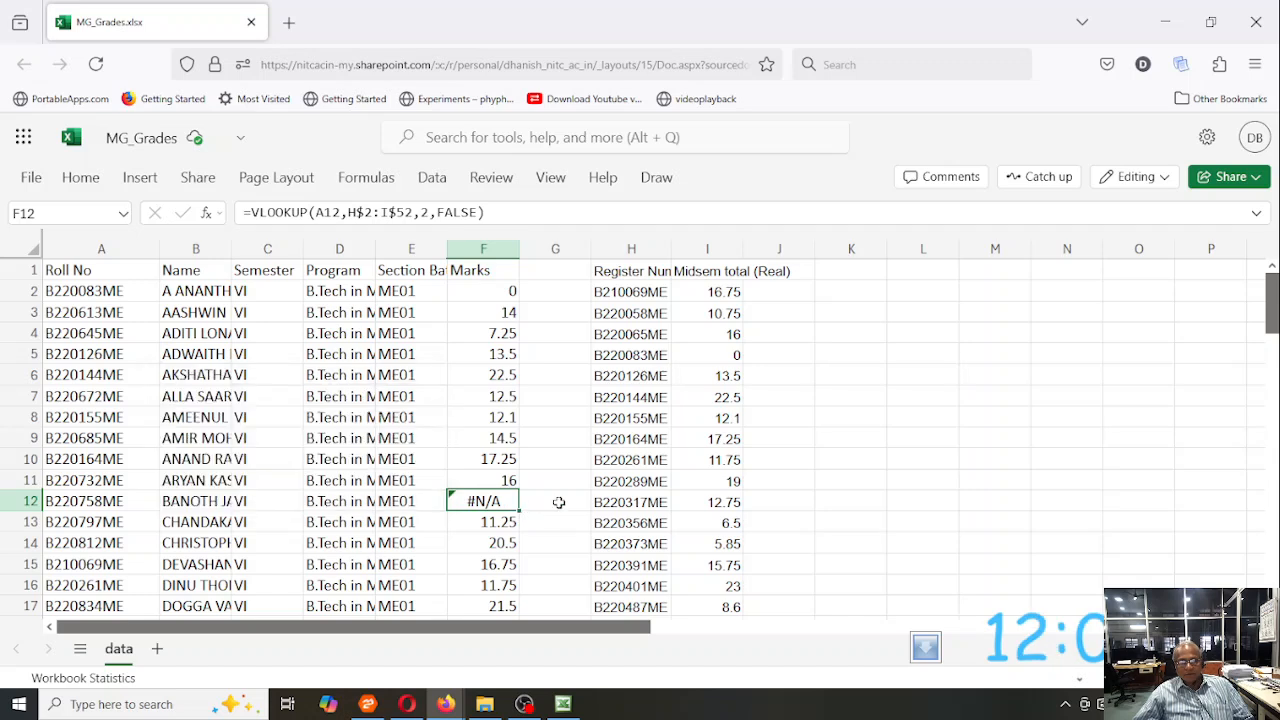
pyautogui.press('Delete')
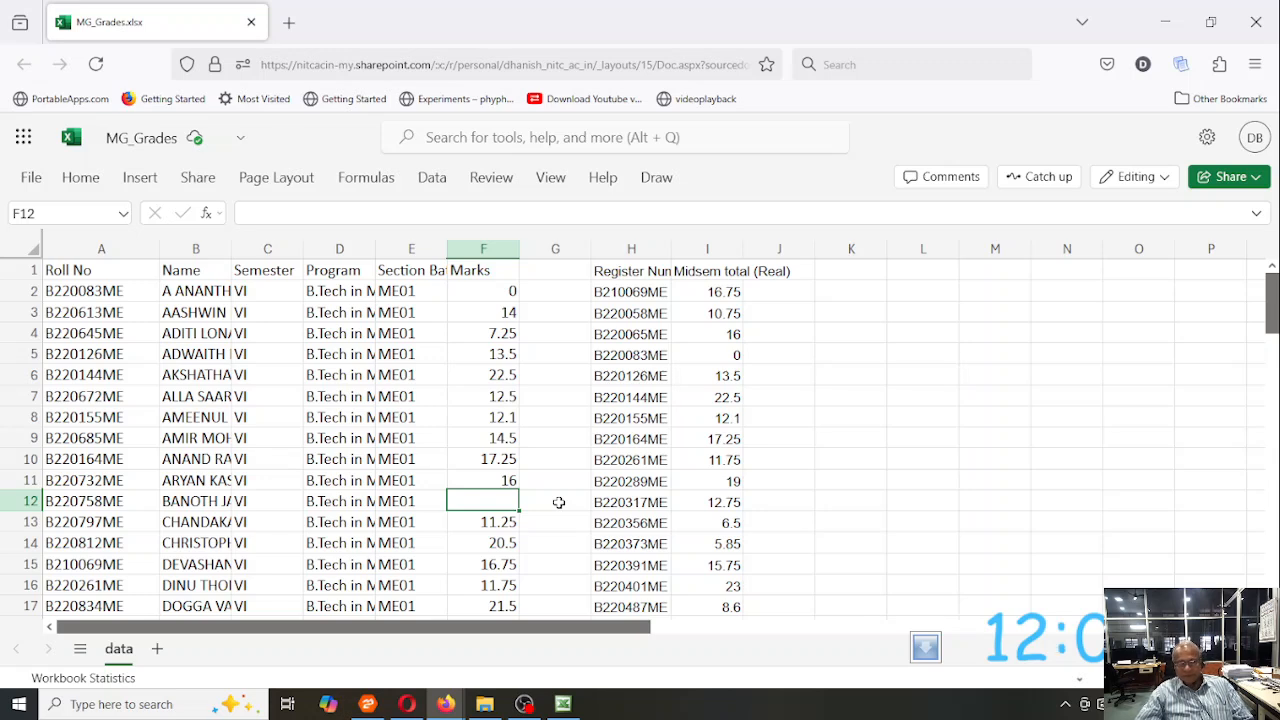
pyautogui.write('-1')
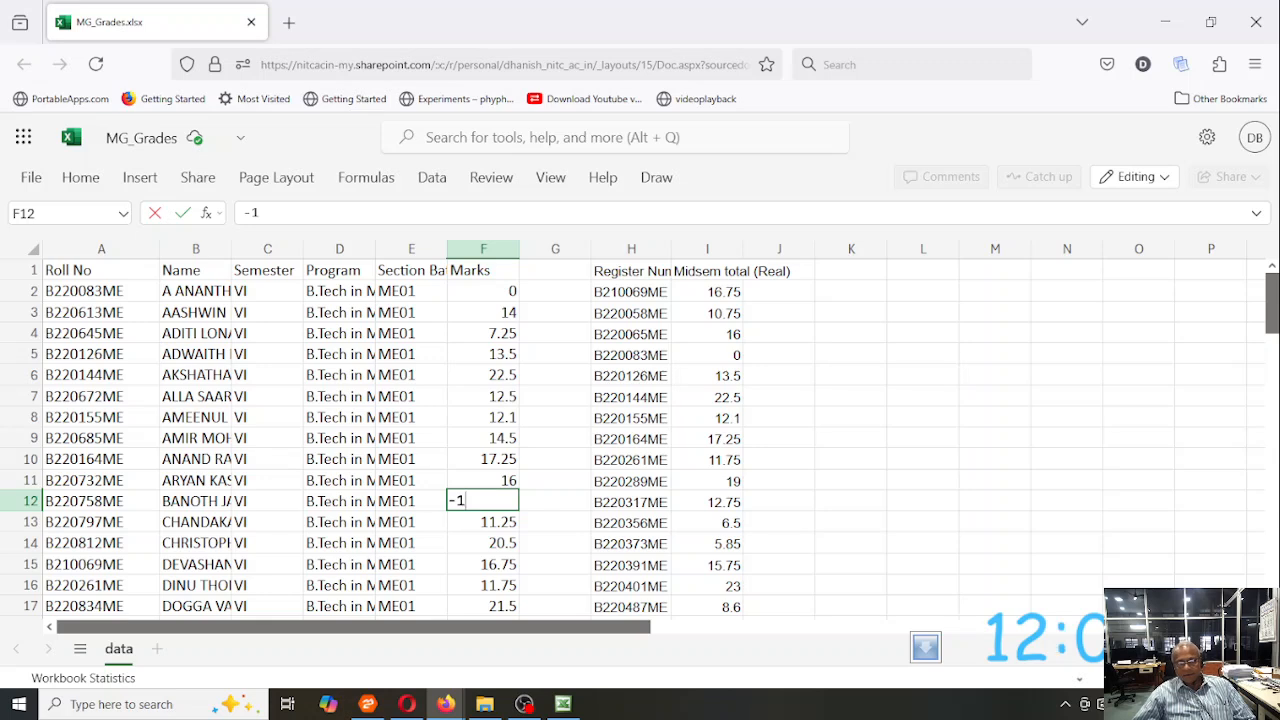
pyautogui.press('Return')
# - Replace the first student's VLOOKUP formula in F2 with a mark of -1
pyautogui.press('Up')
pyautogui.press('Up')
pyautogui.press('Up')
pyautogui.press('Up')
pyautogui.press('Up')
pyautogui.press('Up')
pyautogui.press('Up')
pyautogui.press('Up')
pyautogui.press('Up')
pyautogui.press('Up')
pyautogui.press('Up')
pyautogui.press('Up')
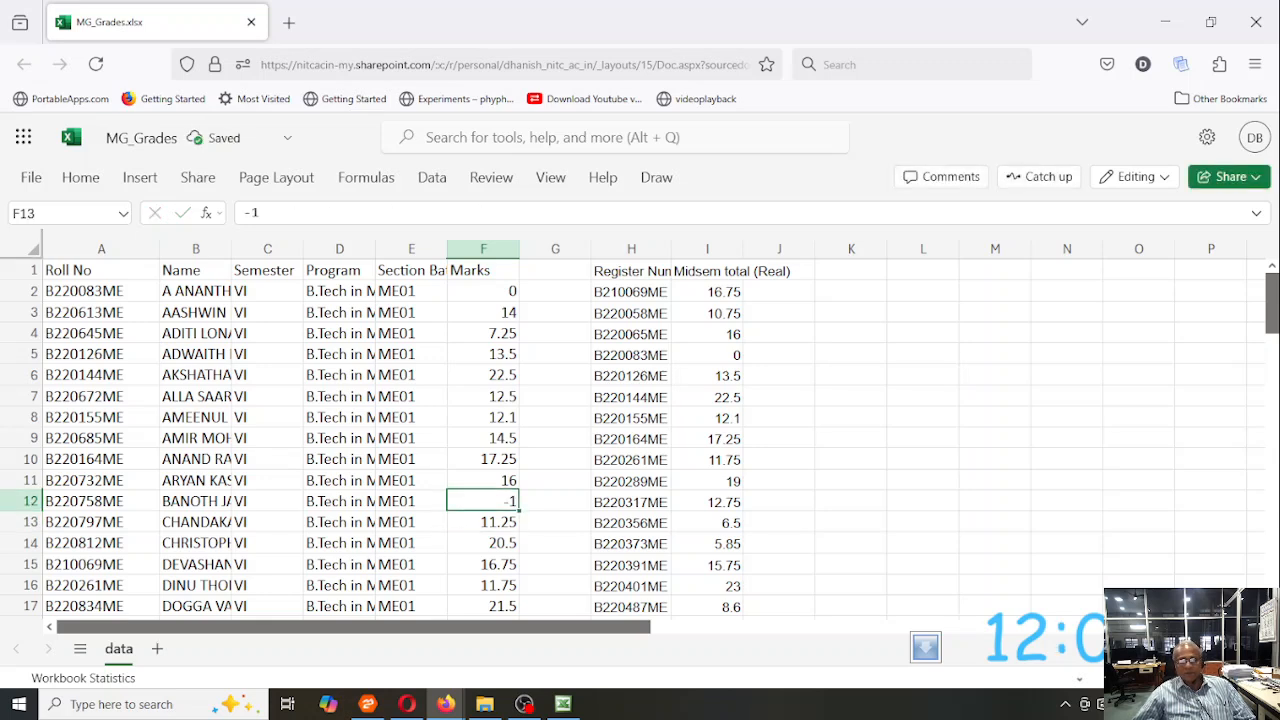
pyautogui.press('Down')
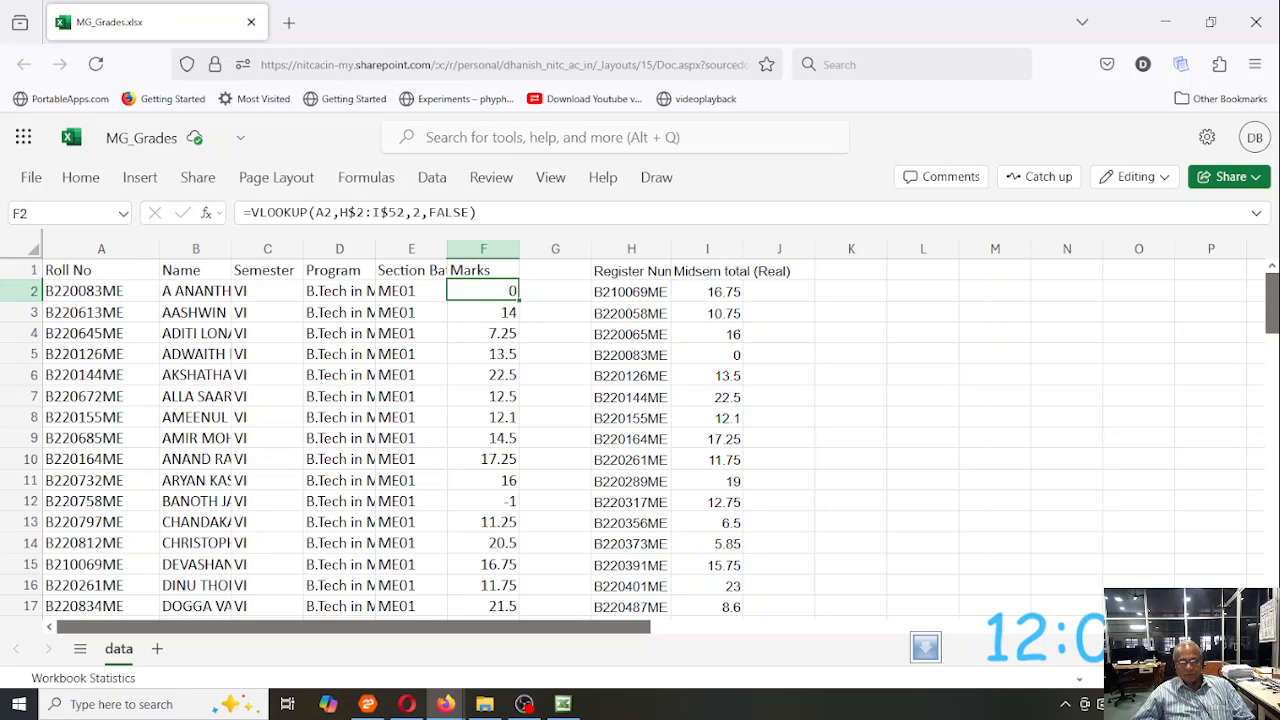
pyautogui.write('-1')
pyautogui.press('Return')
# - Replace the zero marks in F23 and F24 with -1
pyautogui.press('Down')
pyautogui.press('Down')
pyautogui.press('Down')
pyautogui.press('Down')
pyautogui.press('Down')
pyautogui.press('Down')
pyautogui.press('Down')
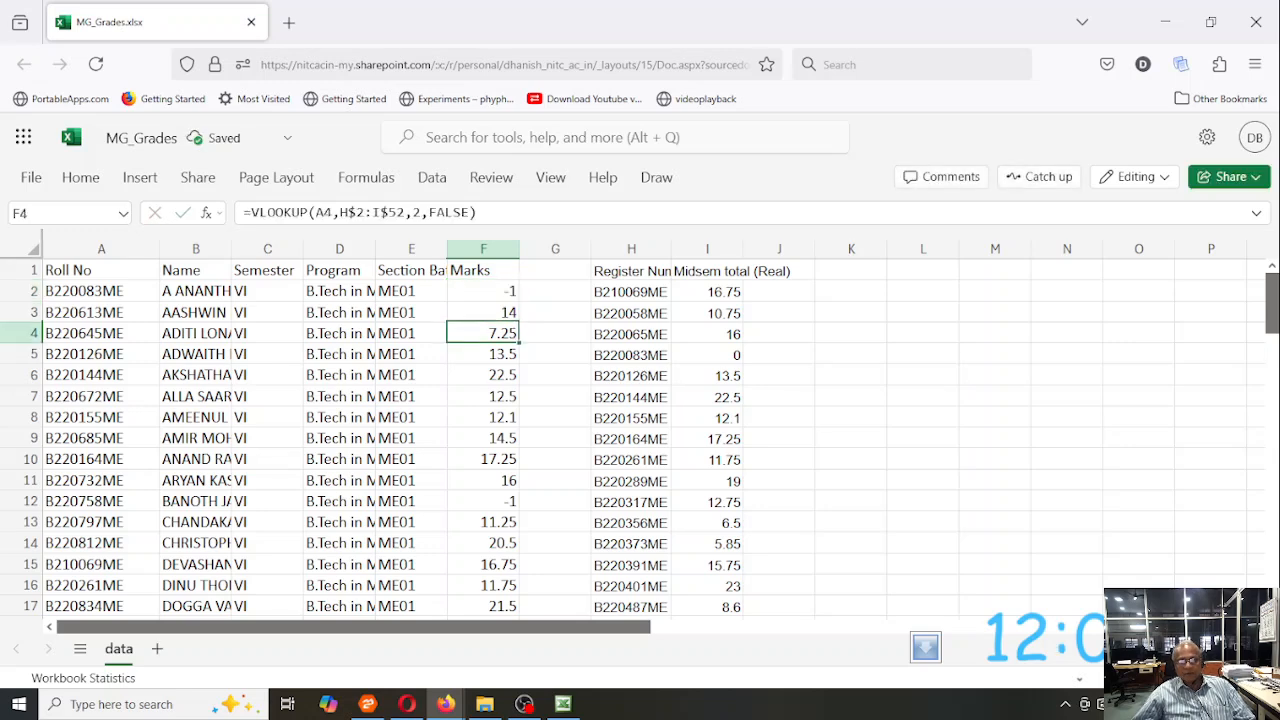
pyautogui.press('Down')
pyautogui.press('Down')
pyautogui.press('Down')
pyautogui.press('Down')
pyautogui.press('Down')
pyautogui.press('Down')
pyautogui.press('Down')
pyautogui.press('Down')
pyautogui.press('Down')
pyautogui.press('Down')
pyautogui.press('Down')
pyautogui.press('Down')
pyautogui.press('Down')
pyautogui.press('Down')
pyautogui.press('Down')
pyautogui.press('Down')
pyautogui.press('Down')
pyautogui.press('Down')
pyautogui.press('Up')
pyautogui.press('Up')
pyautogui.press('Up')
pyautogui.press('Up')
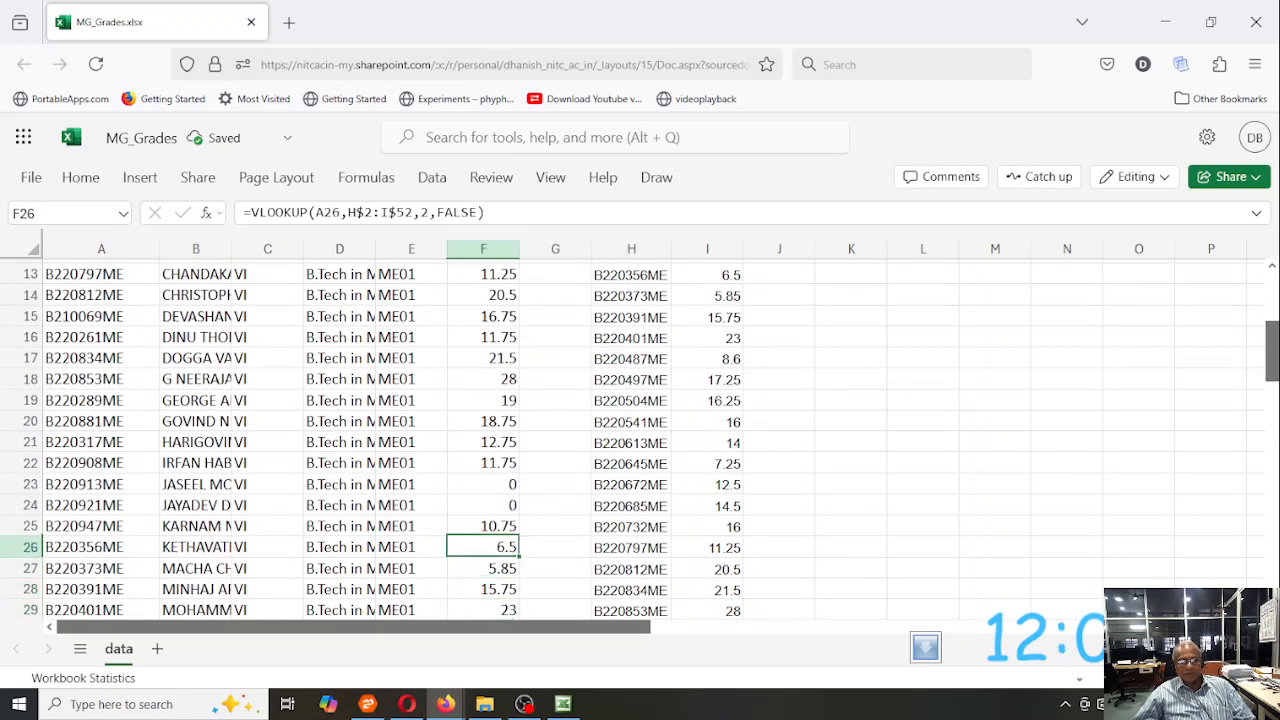
pyautogui.press('Up')
pyautogui.write('-1')
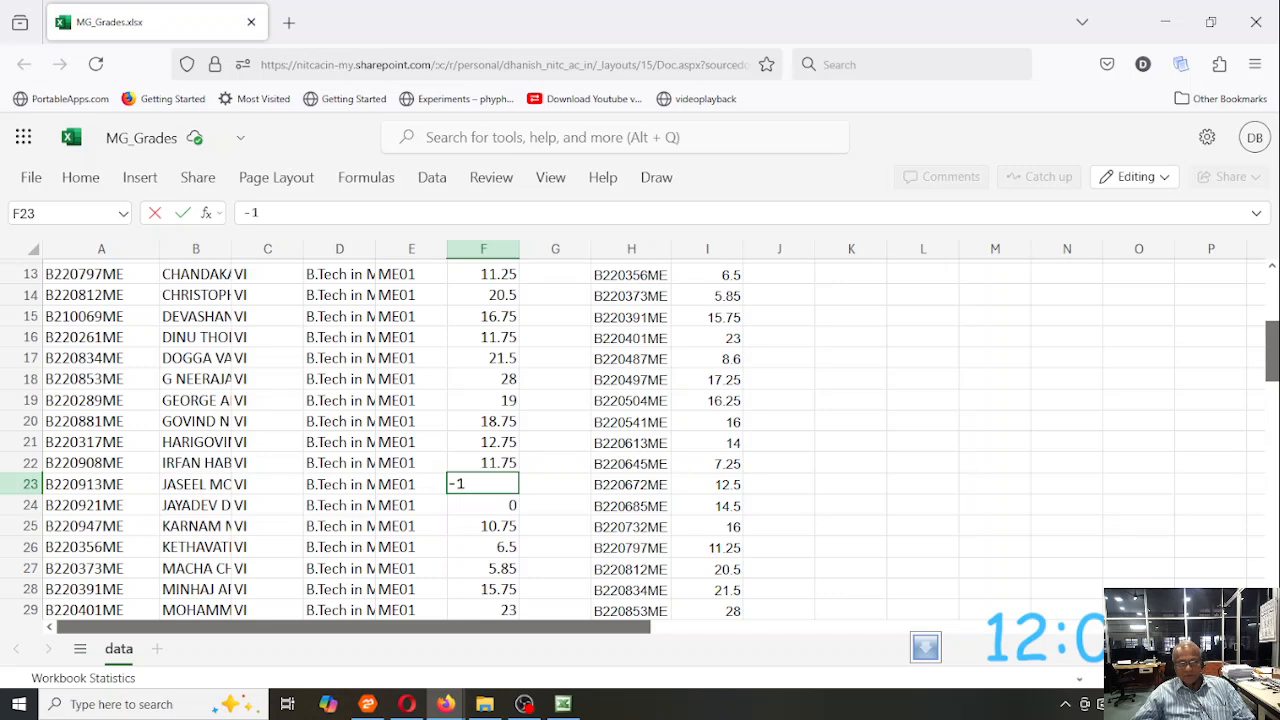
pyautogui.press('Return')
pyautogui.write('-1')
pyautogui.press('Return')
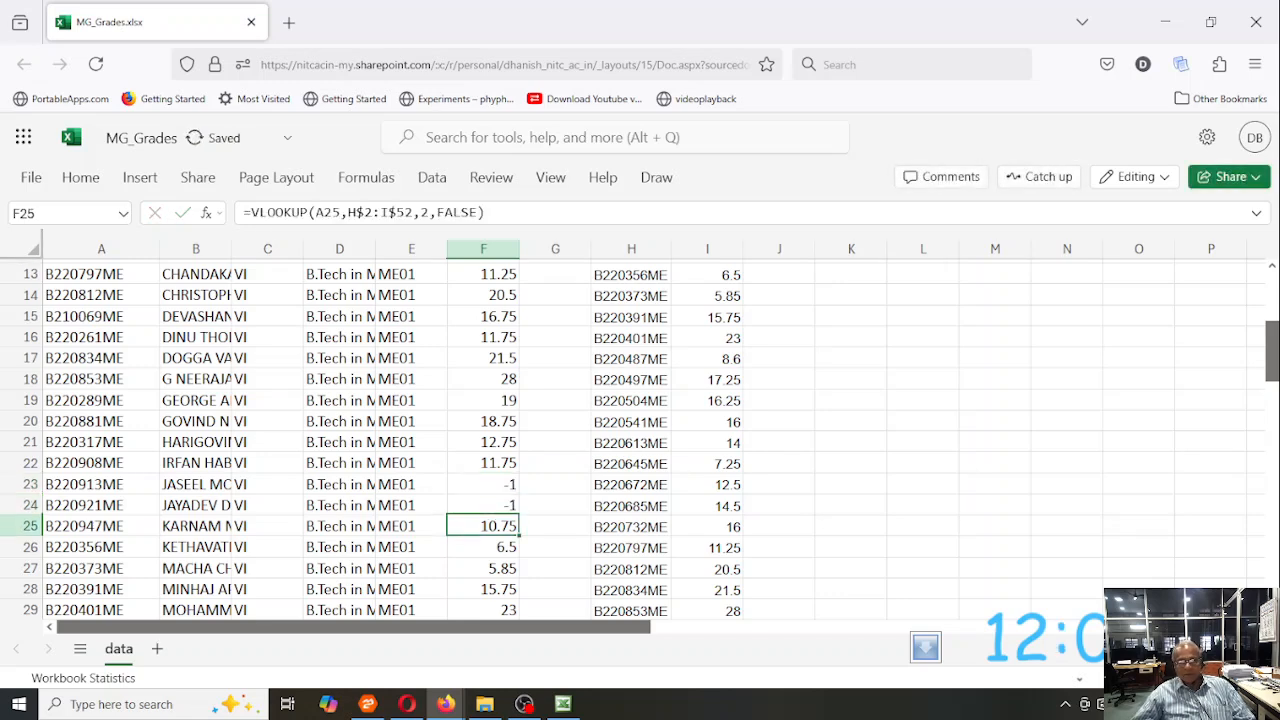
# - Replace the zero mark in F48 with -1 and check the remaining marks to the end of the list
pyautogui.press('Down')
pyautogui.press('Down')
pyautogui.press('Down')
pyautogui.press('Down')
pyautogui.press('Down')
pyautogui.press('Down')
pyautogui.press('Down')
pyautogui.press('Down')
pyautogui.press('Down')
pyautogui.press('Down')
pyautogui.press('Down')
pyautogui.press('Down')
pyautogui.press('Down')
pyautogui.press('Down')
pyautogui.press('Down')
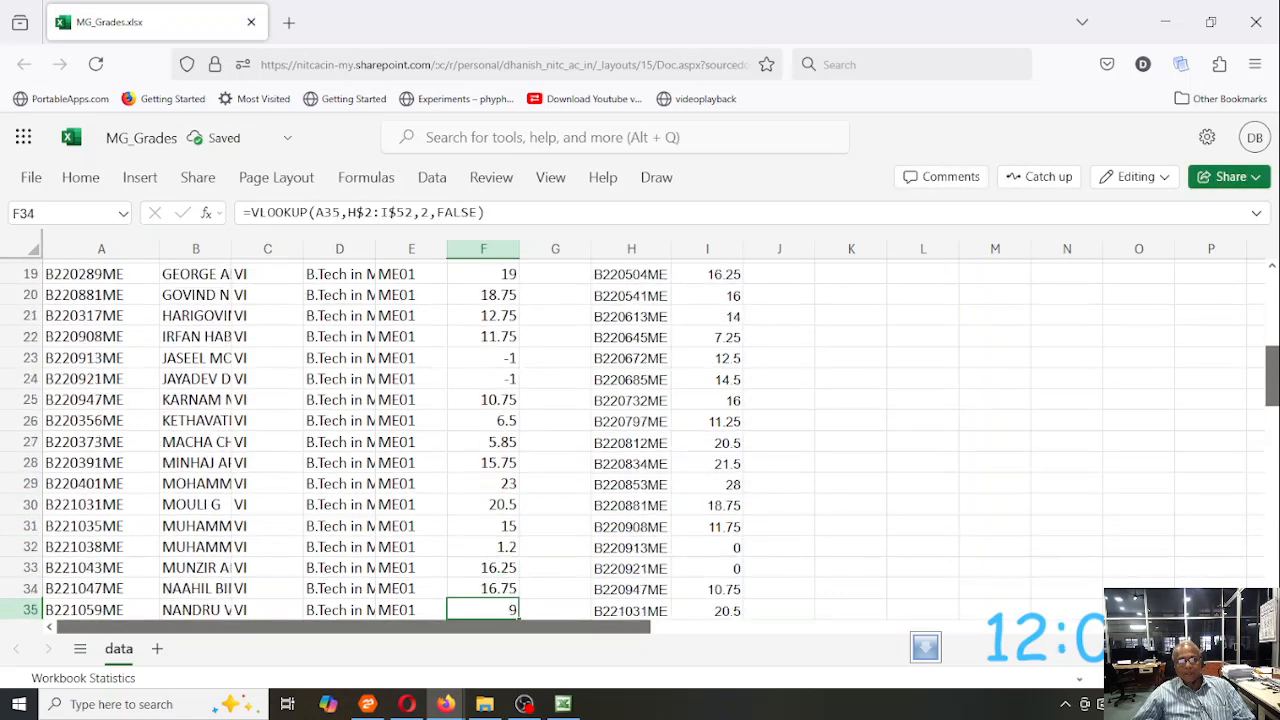
pyautogui.press('Down')
pyautogui.press('Down')
pyautogui.press('Down')
pyautogui.press('Down')
pyautogui.press('Down')
pyautogui.press('Down')
pyautogui.press('Down')
pyautogui.press('Down')
pyautogui.press('Down')
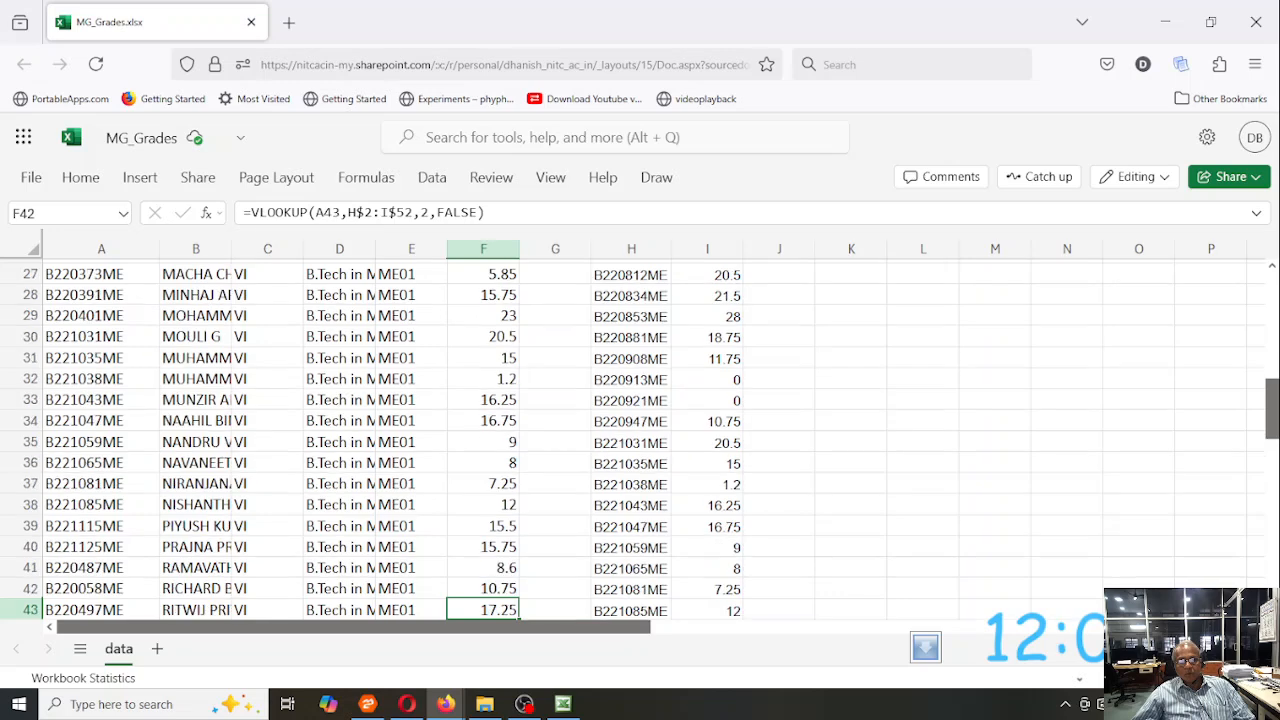
pyautogui.press('Up')
pyautogui.press('Up')
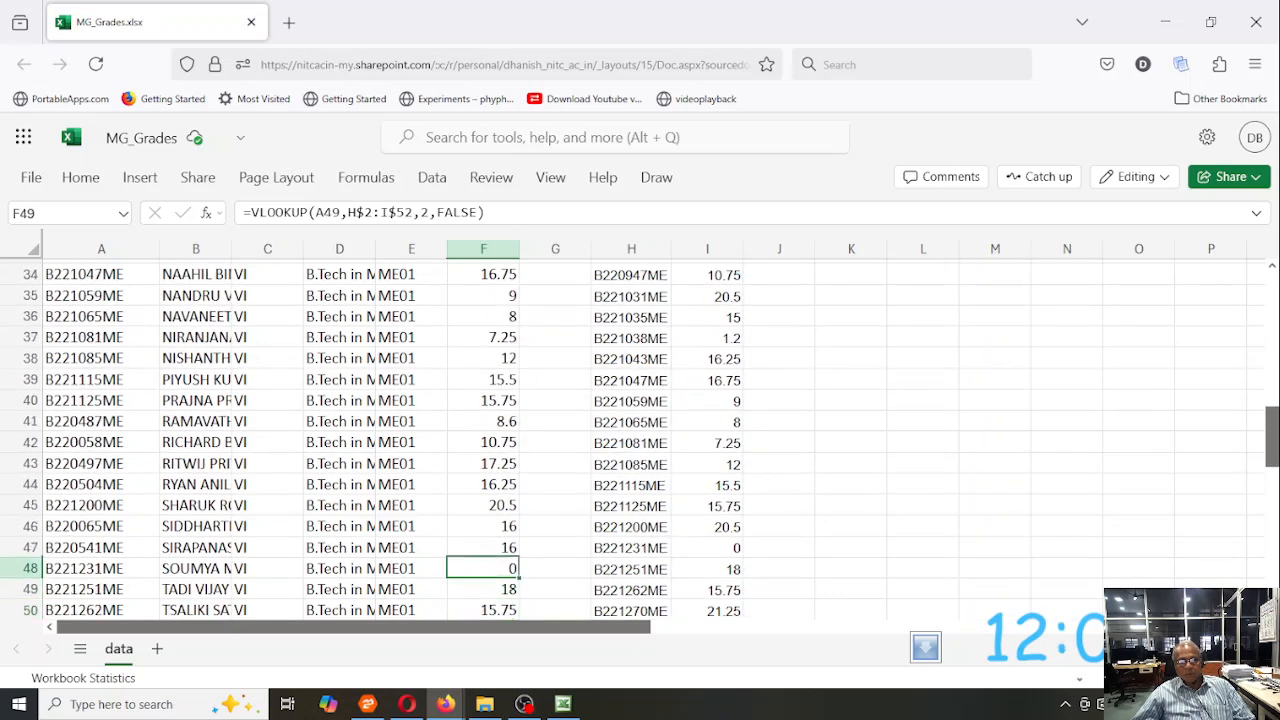
pyautogui.write('-1')
pyautogui.press('Return')
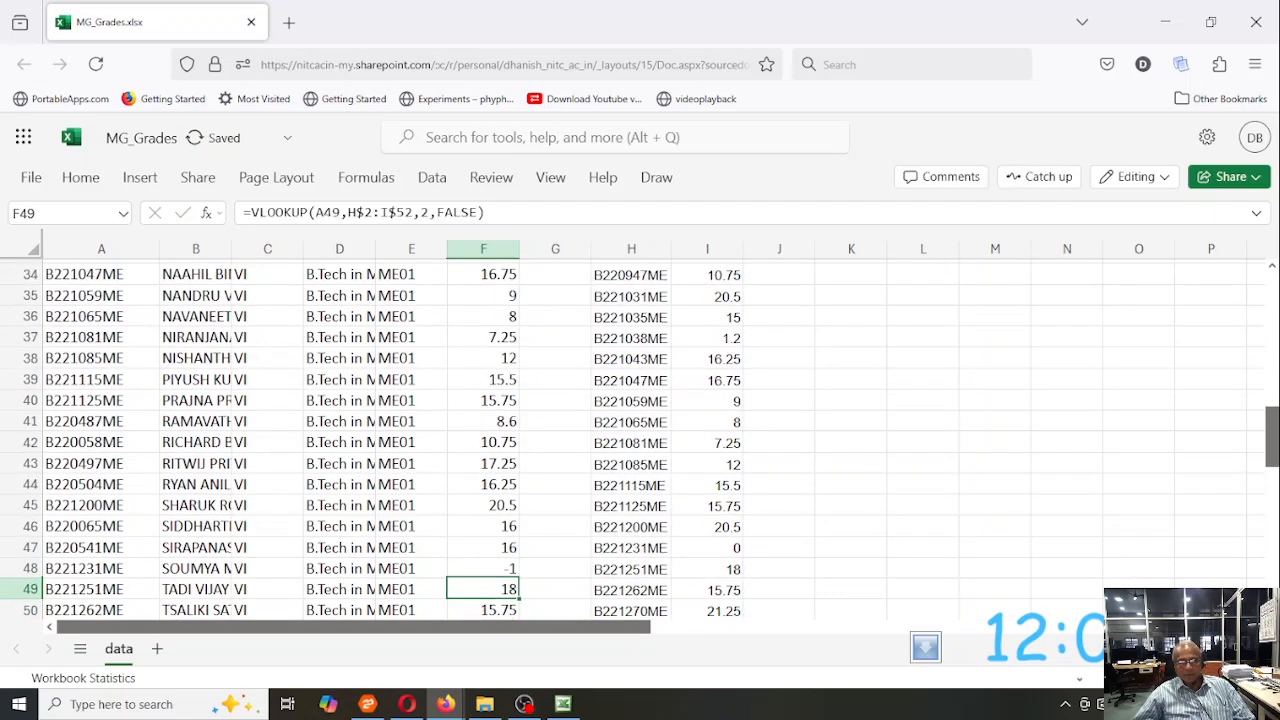
pyautogui.press('Down')
pyautogui.press('Down')
pyautogui.press('Down')
pyautogui.press('Down')
pyautogui.press('Down')
pyautogui.press('Down')
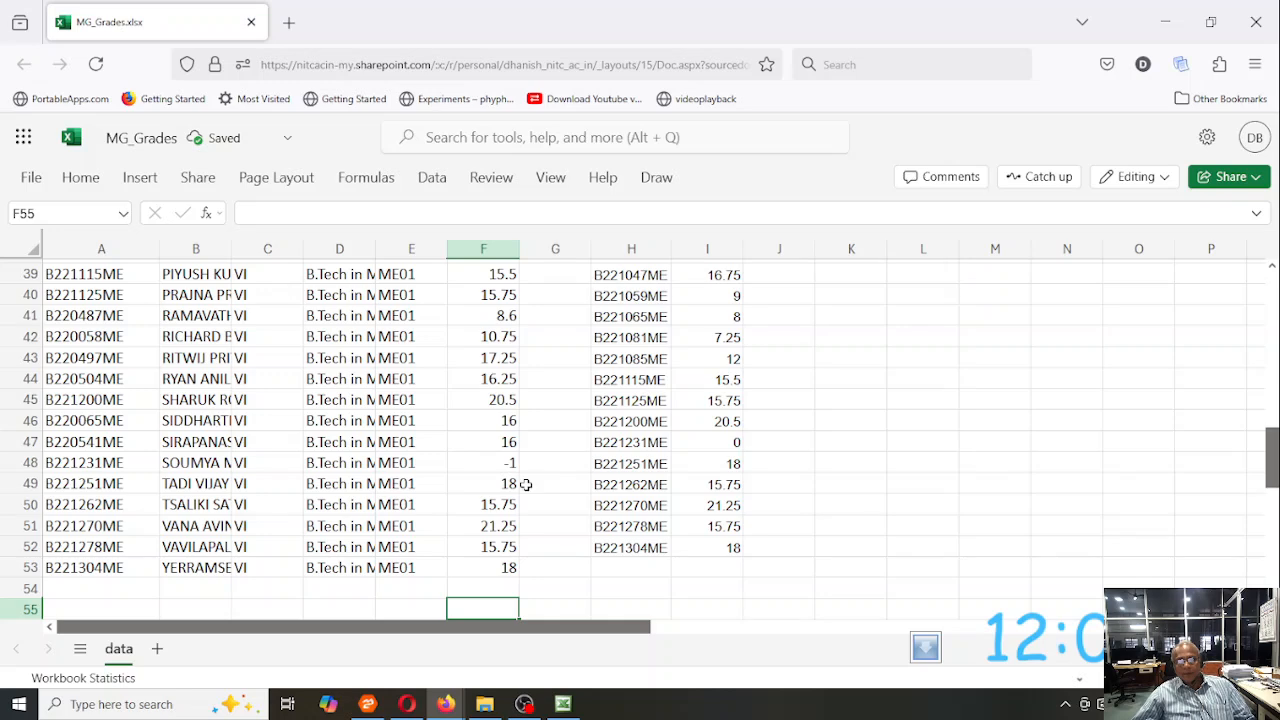
pyautogui.scroll(12, 645, 460)
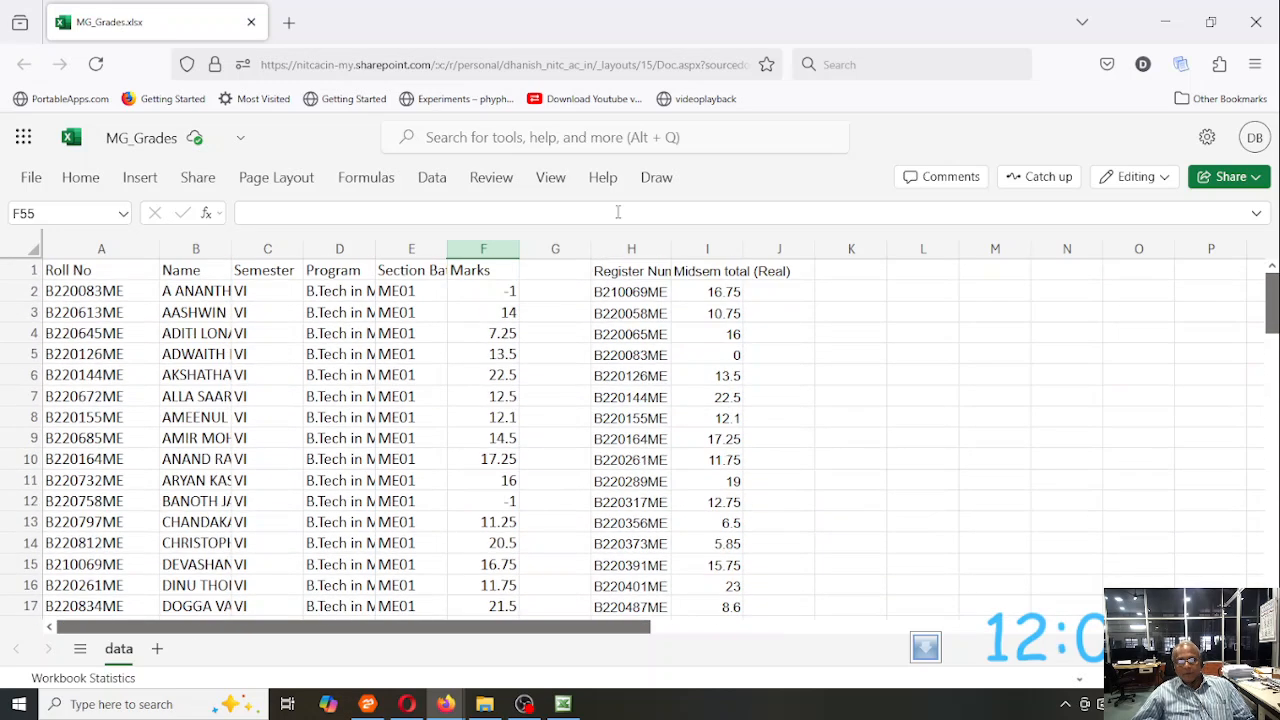
pyautogui.click(630, 248)
pyautogui.moveTo(630, 248); pyautogui.dragTo(707, 248)
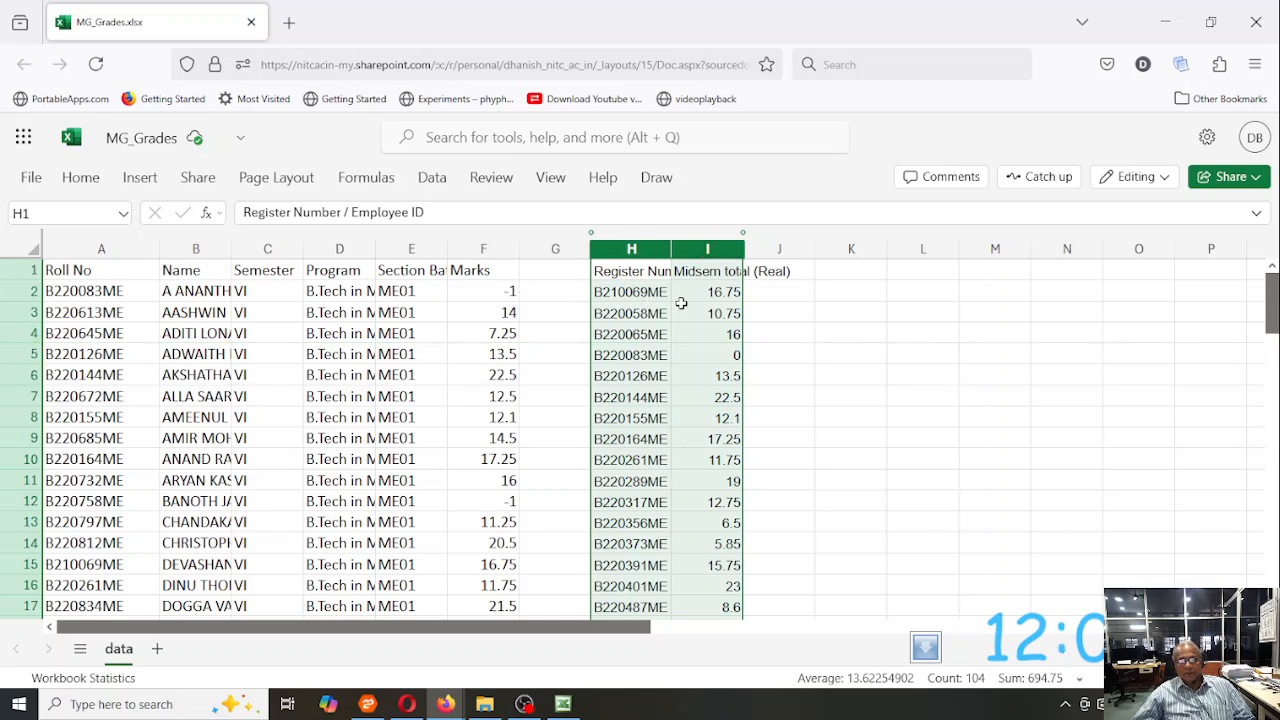
pyautogui.click(491, 313)
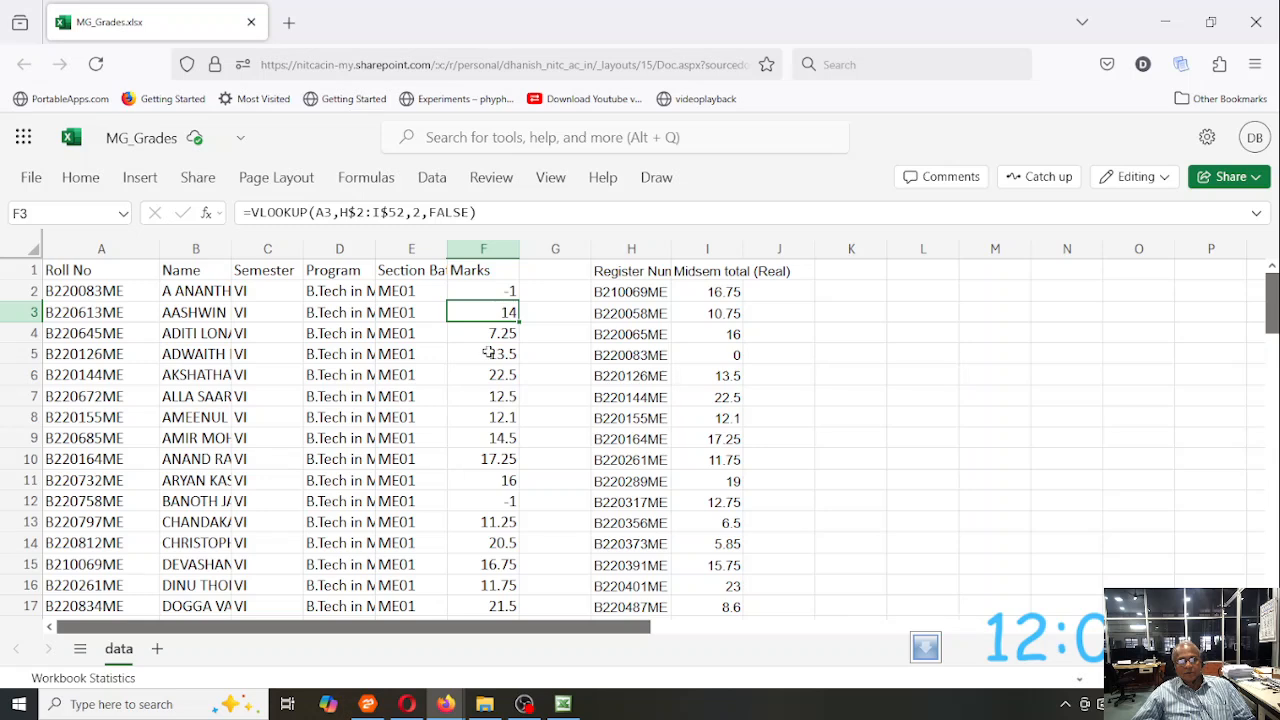
# - Copy all the marks in F2:F53
pyautogui.click(446, 288)
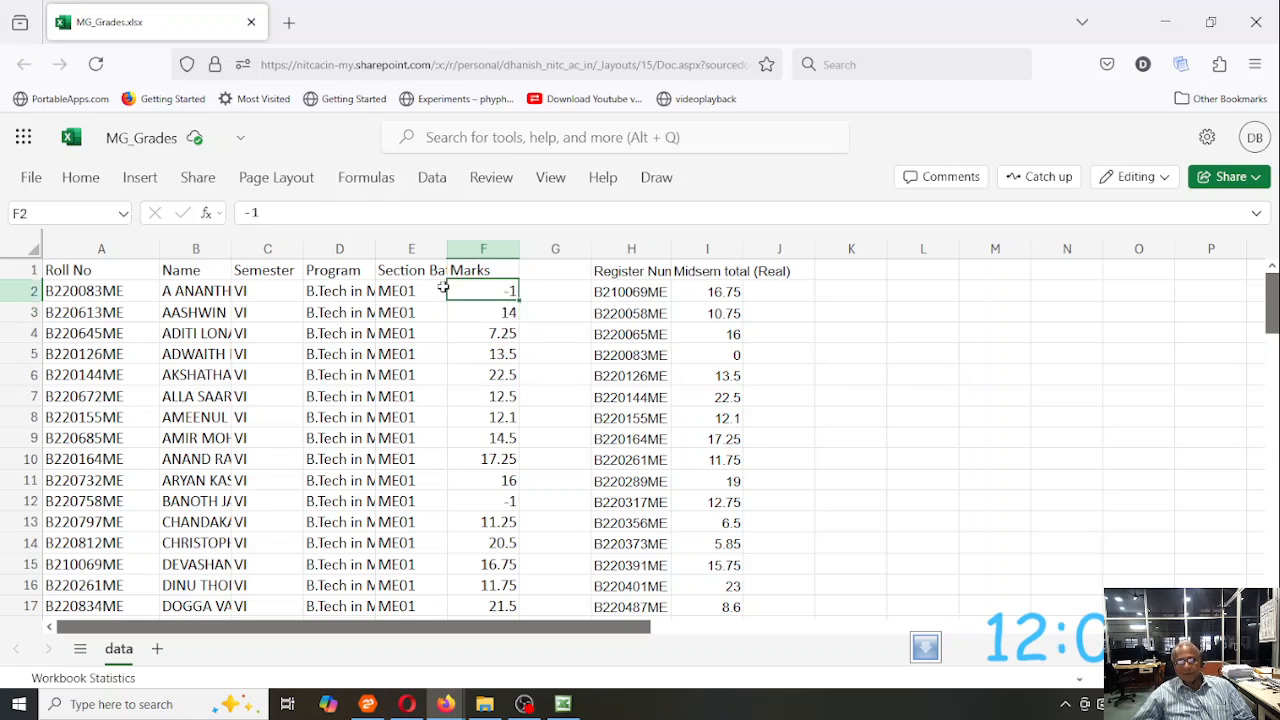
pyautogui.hotkey('ctrl', 'shift', 'Down')
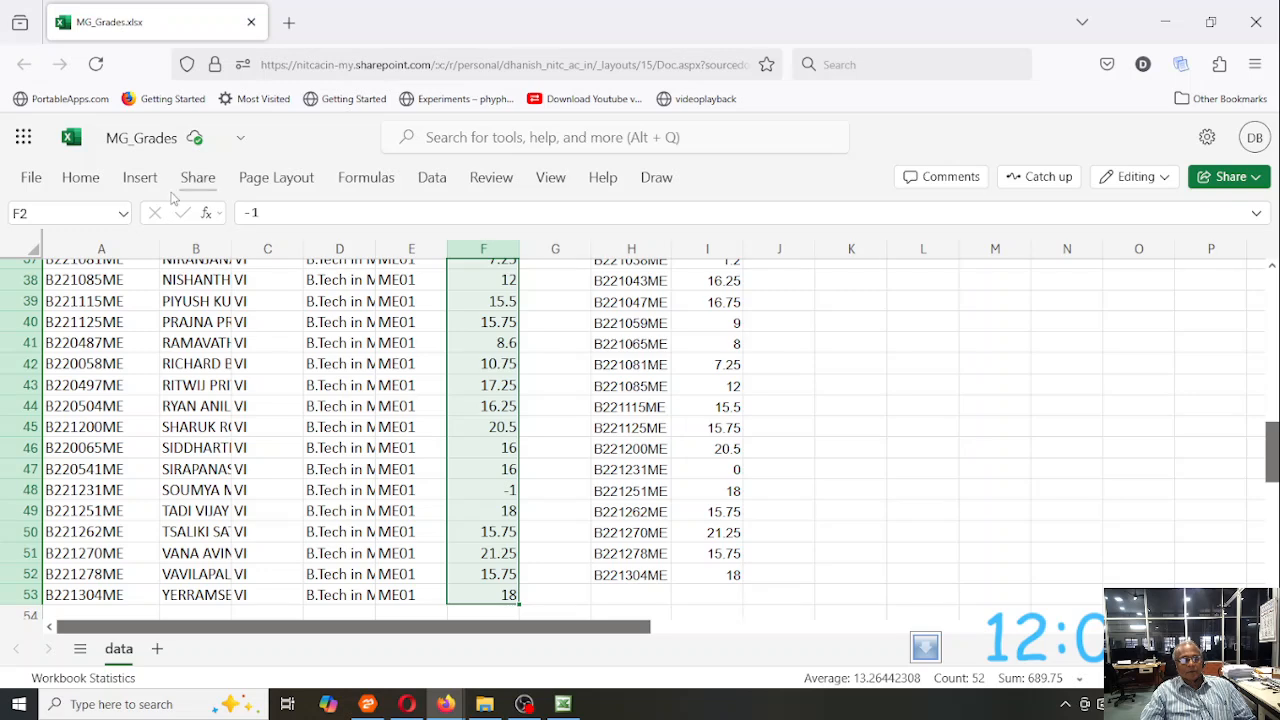
pyautogui.click(80, 177)
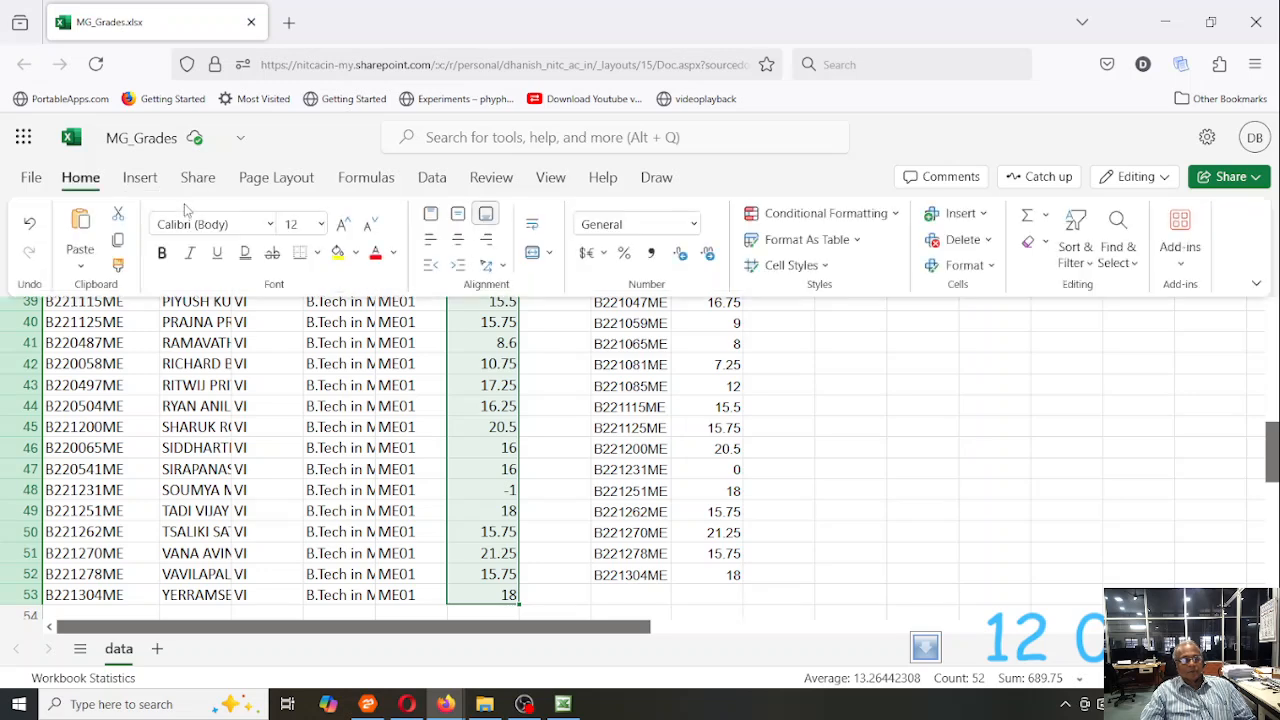
pyautogui.click(28, 180)
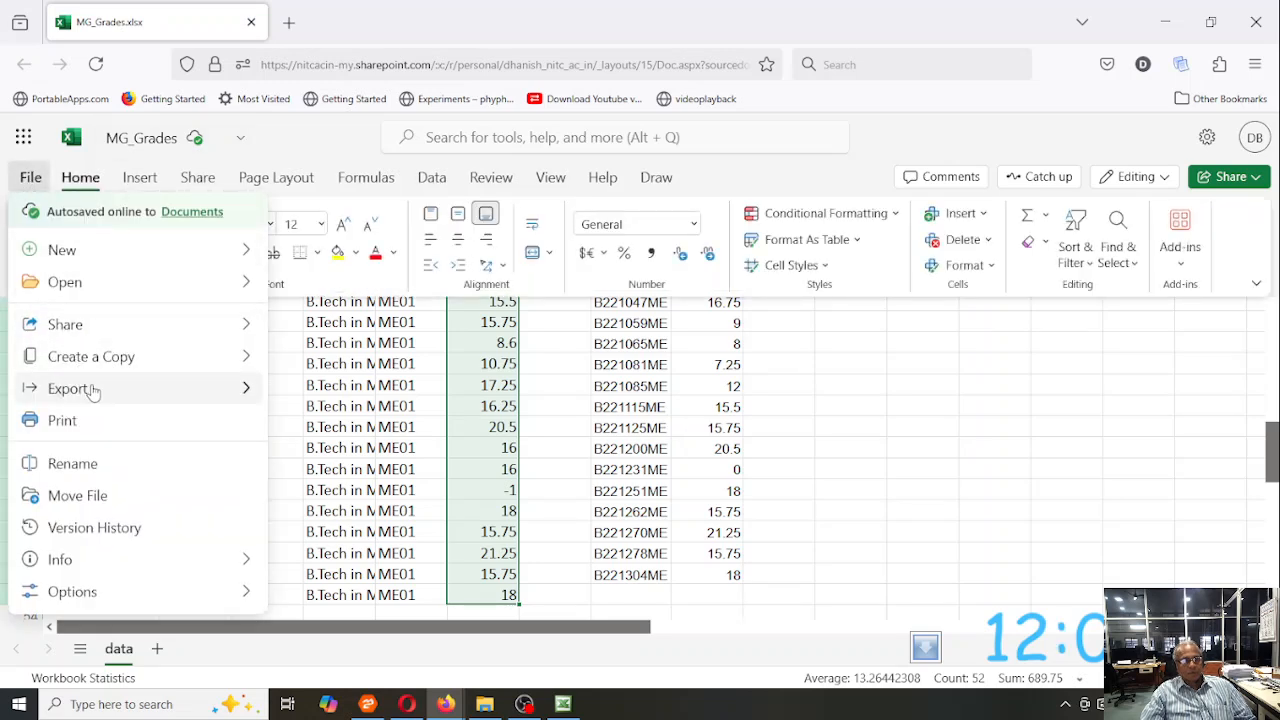
pyautogui.click(263, 153)
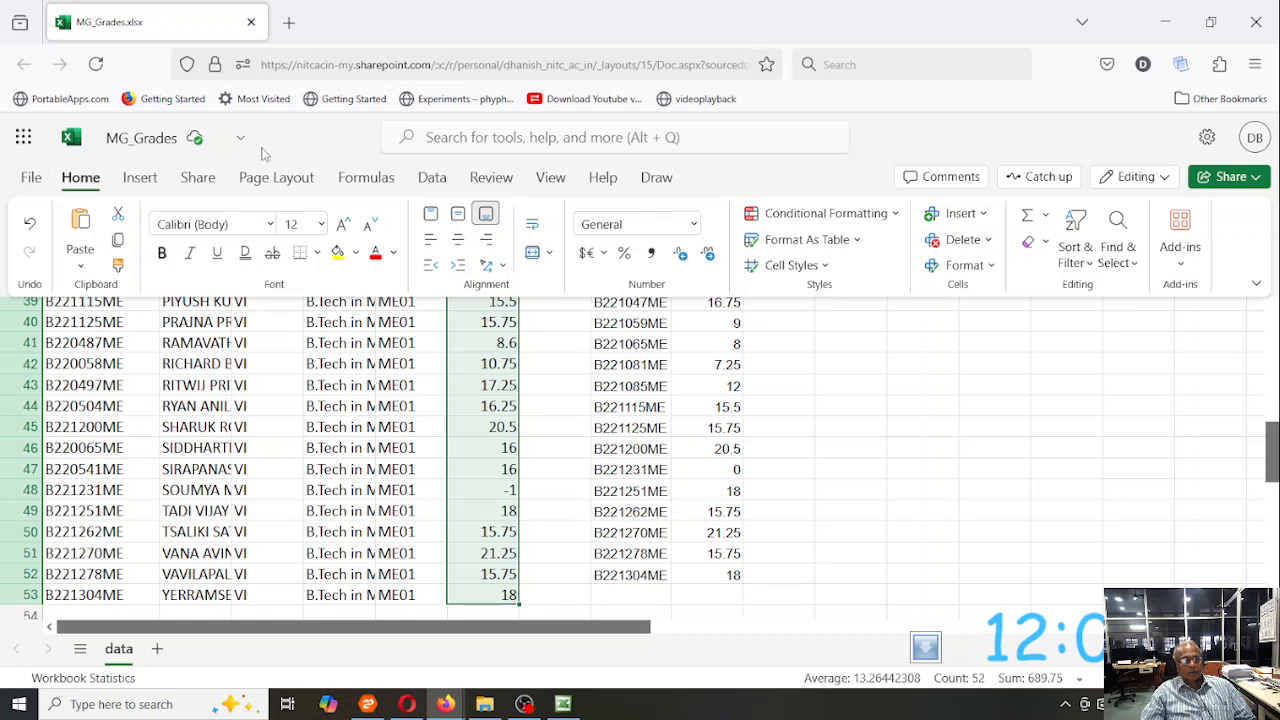
pyautogui.click(117, 245)
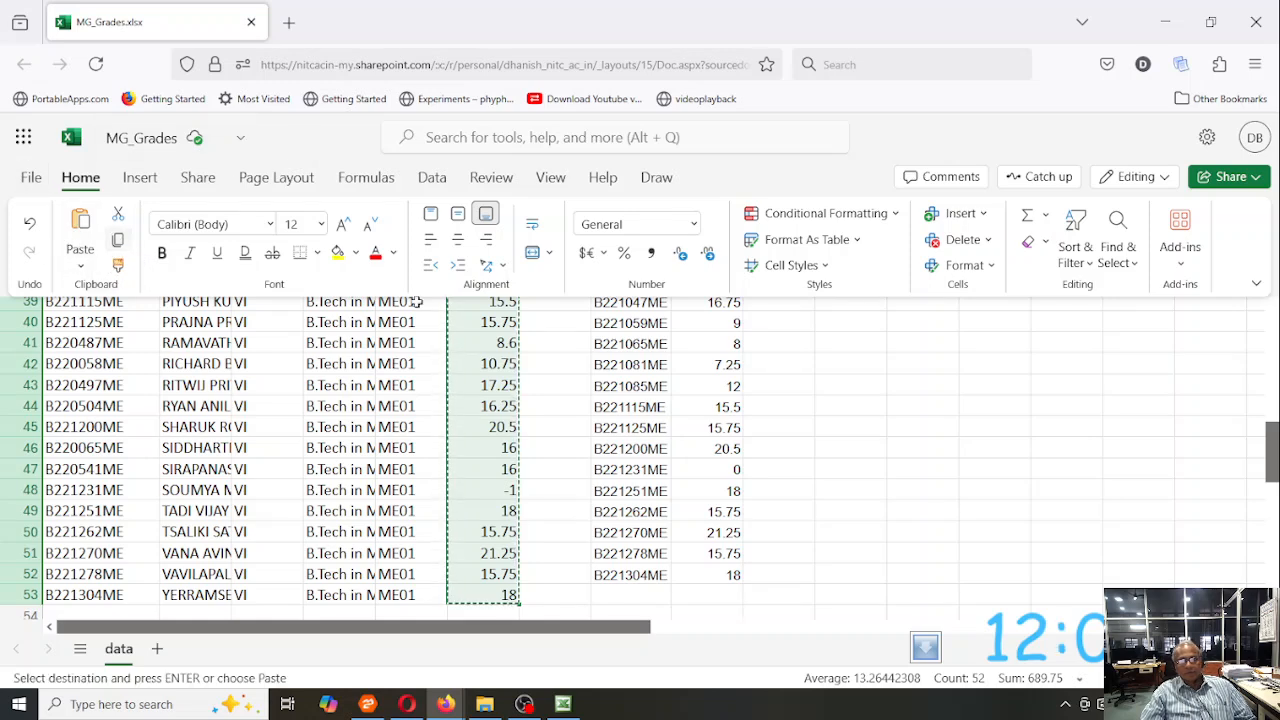
# - Paste the copied marks as values only, starting at cell I44
pyautogui.click(690, 407)
pyautogui.scroll(12, 524, 342)
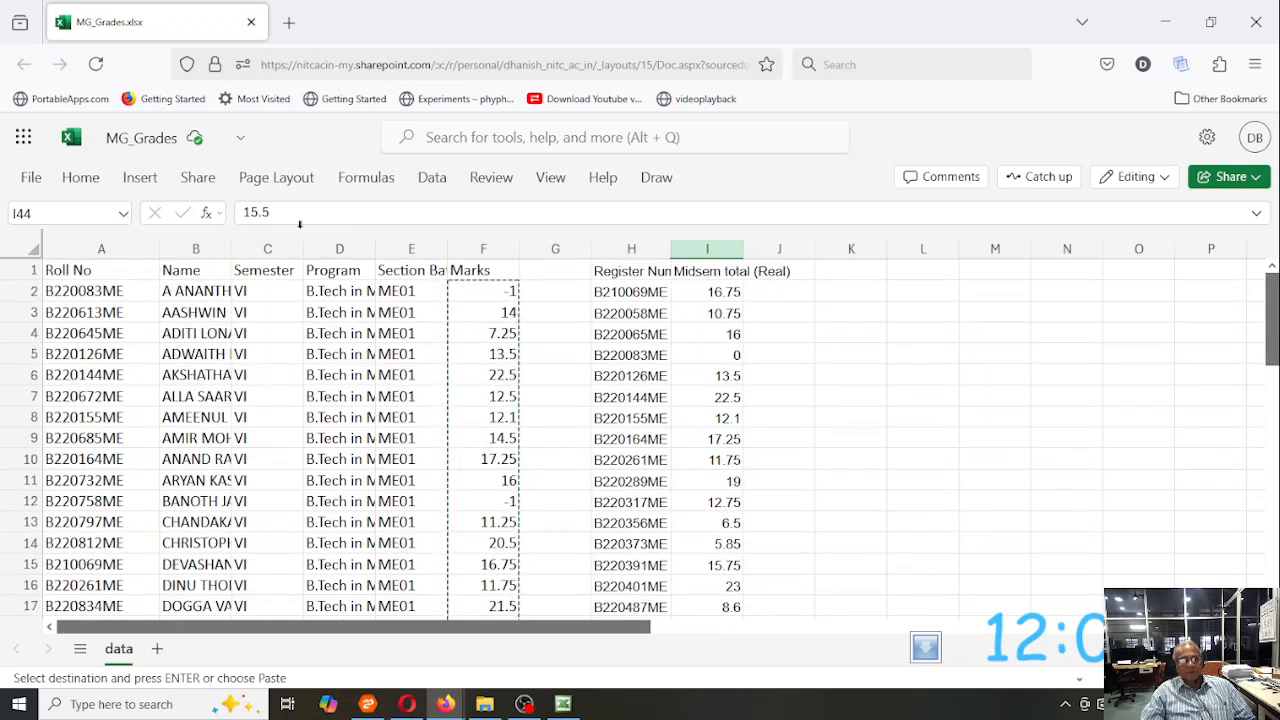
pyautogui.click(79, 178)
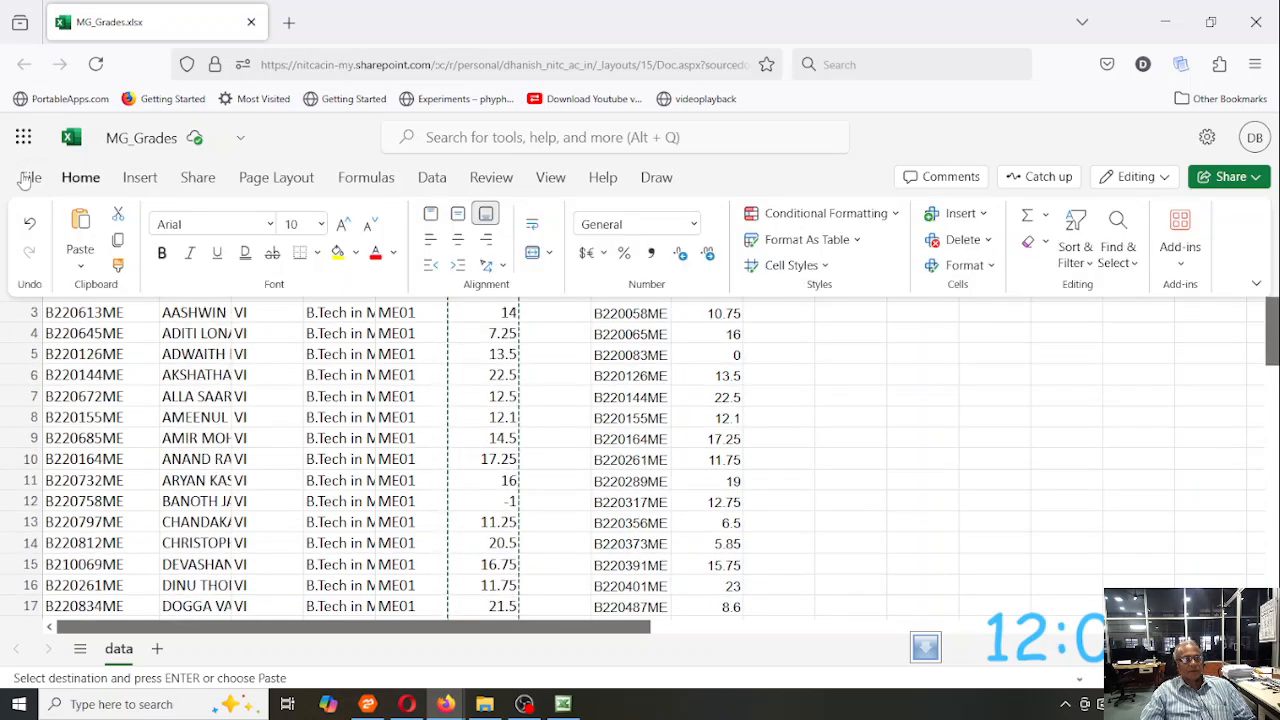
pyautogui.click(82, 268)
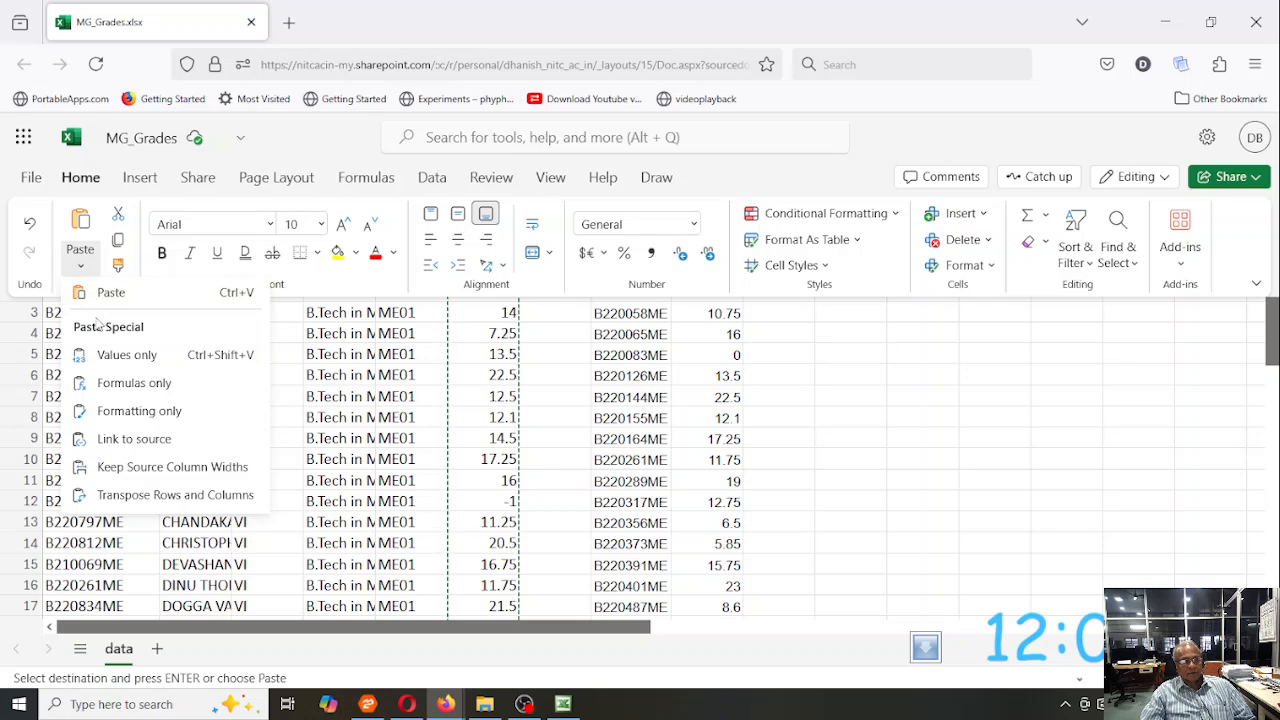
pyautogui.click(113, 357)
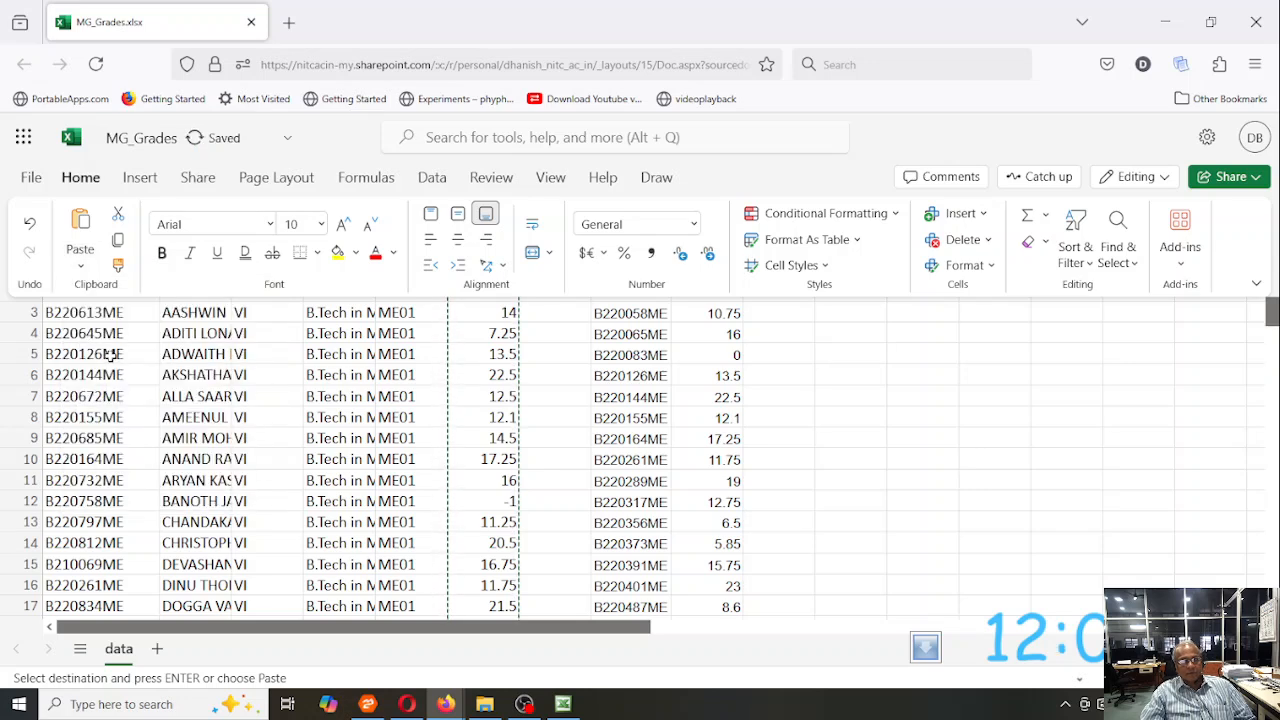
# - Select the Marks column entries from F2 down to F53 and copy them again
pyautogui.click(523, 411)
pyautogui.click(484, 392)
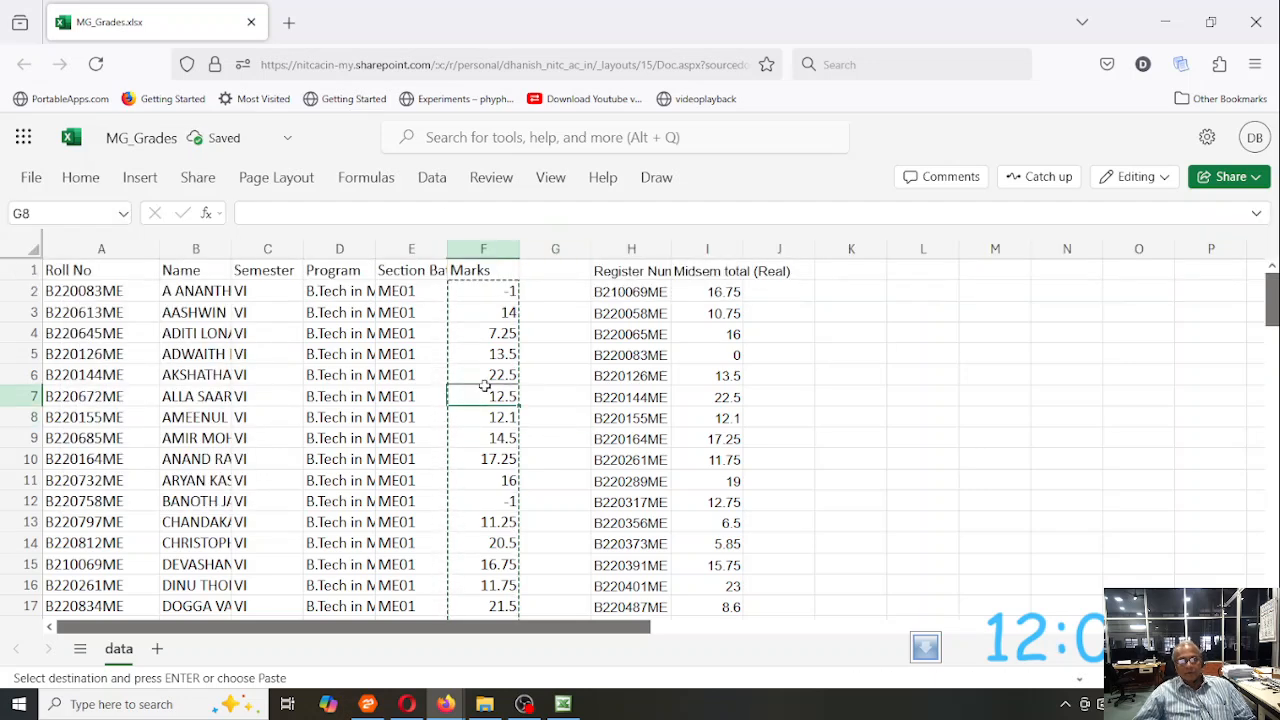
pyautogui.press('Up')
pyautogui.press('Up')
pyautogui.press('Up')
pyautogui.press('Up')
pyautogui.press('Up')
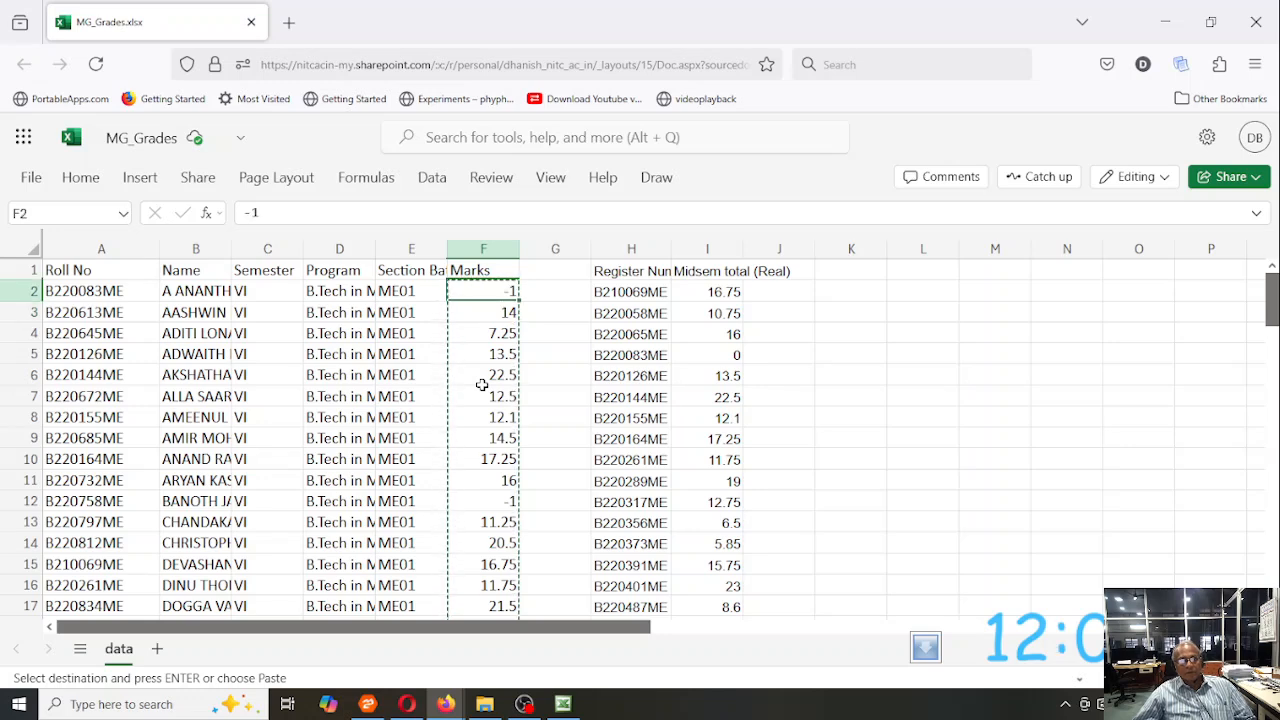
pyautogui.hotkey('ctrl', 'shift', 'Down')
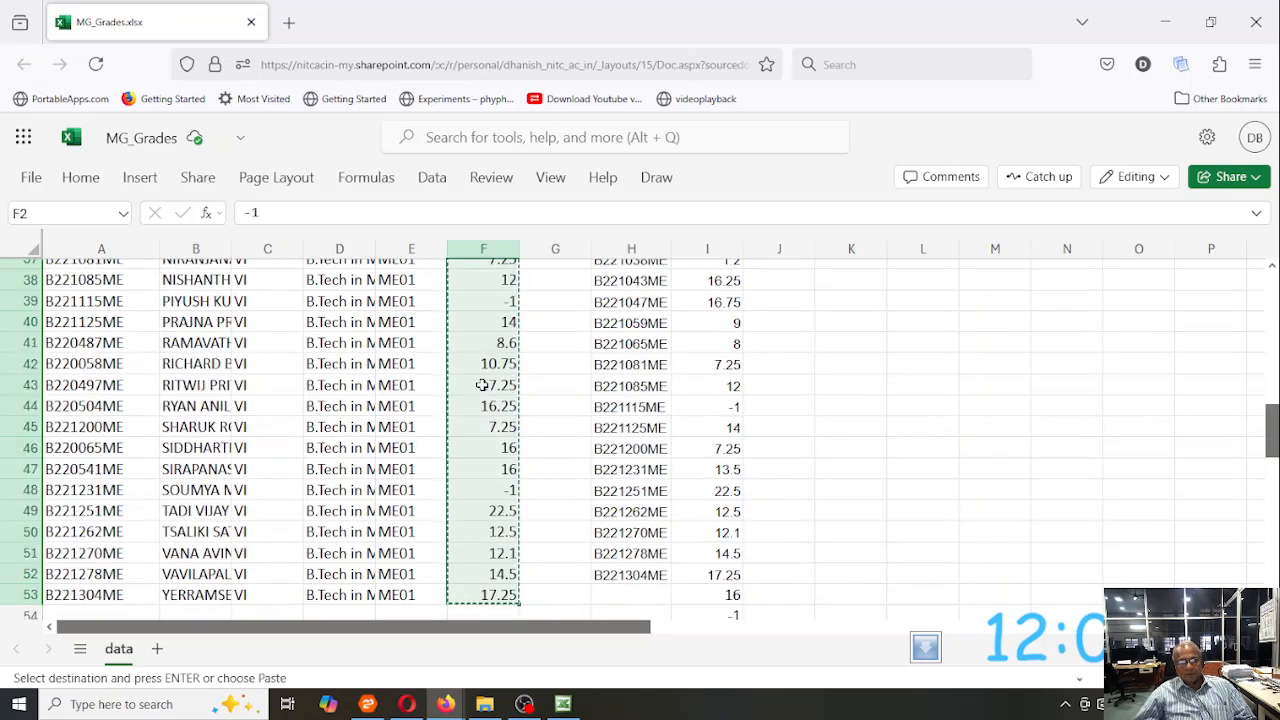
pyautogui.click(80, 177)
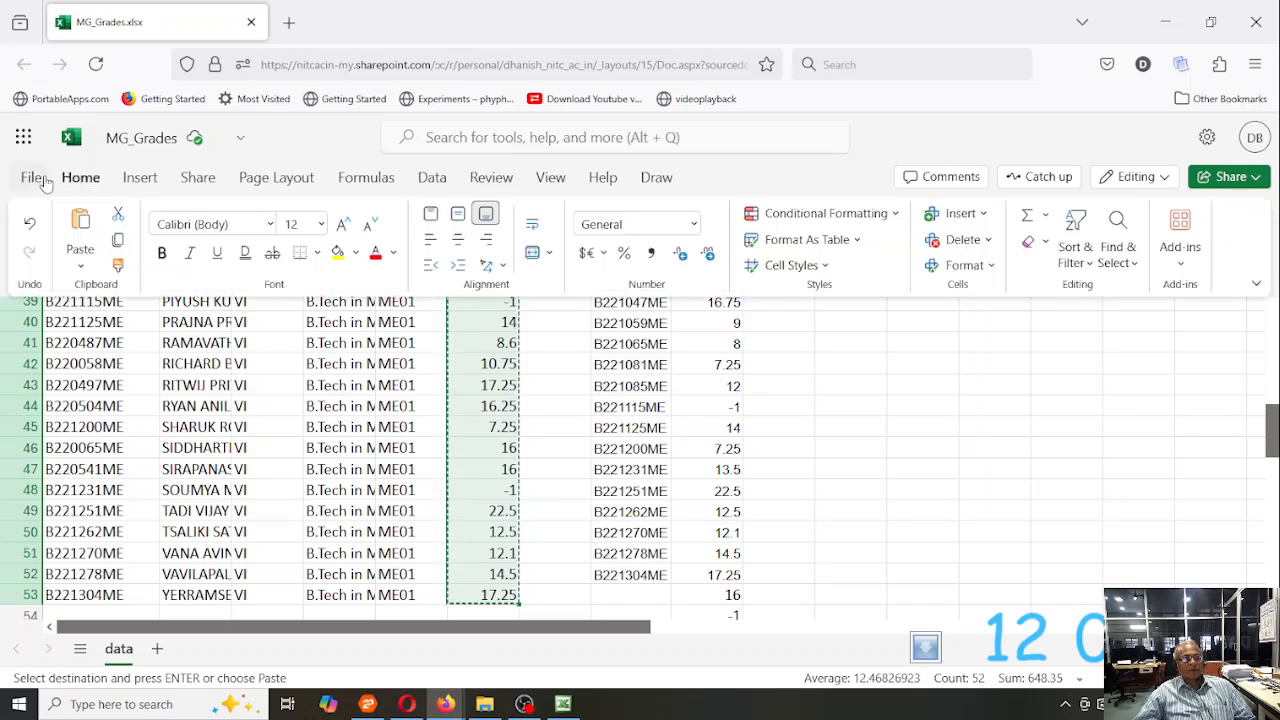
pyautogui.click(120, 243)
# - Paste the copied marks as values only over the same cells in F2:F53
pyautogui.scroll(12, 405, 383)
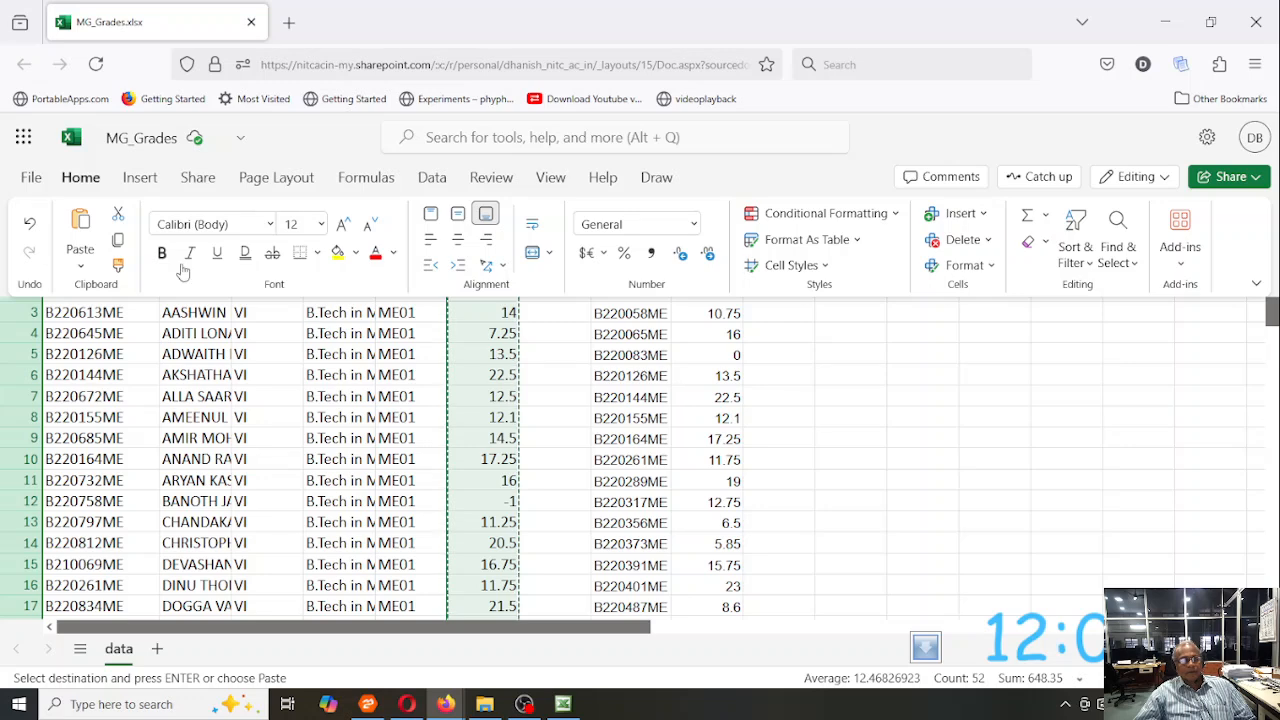
pyautogui.click(80, 265)
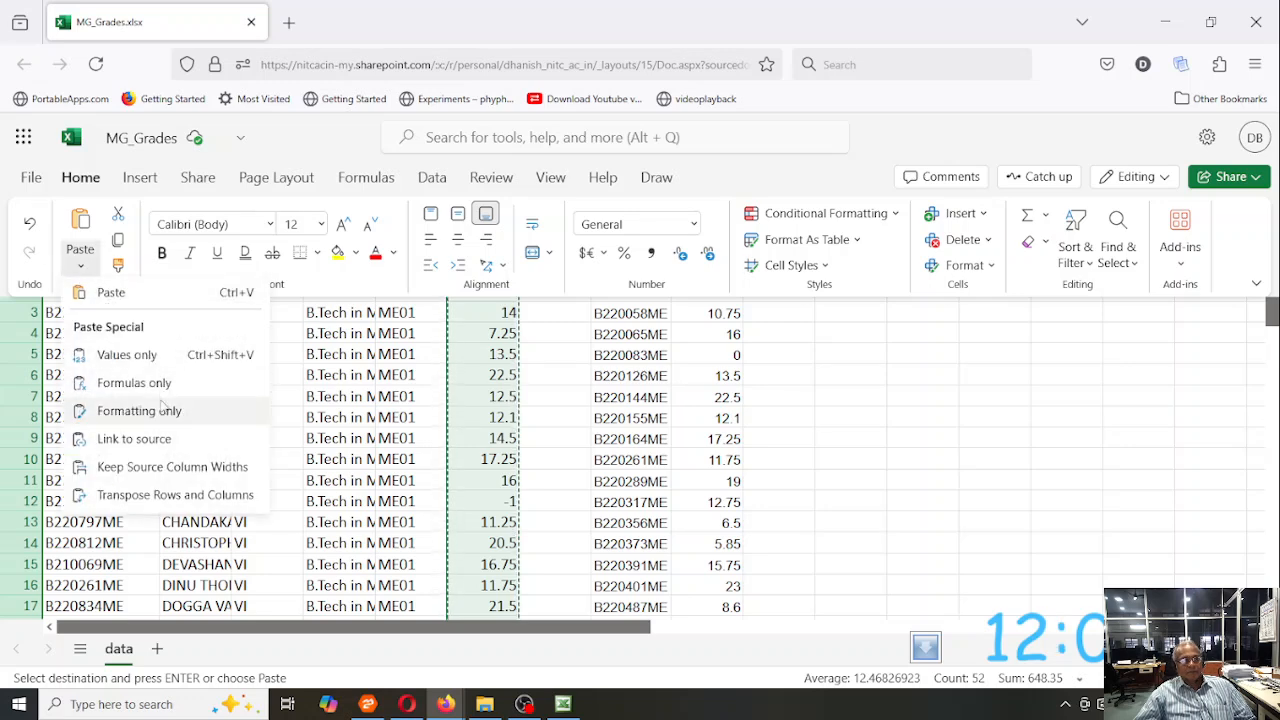
pyautogui.click(152, 354)
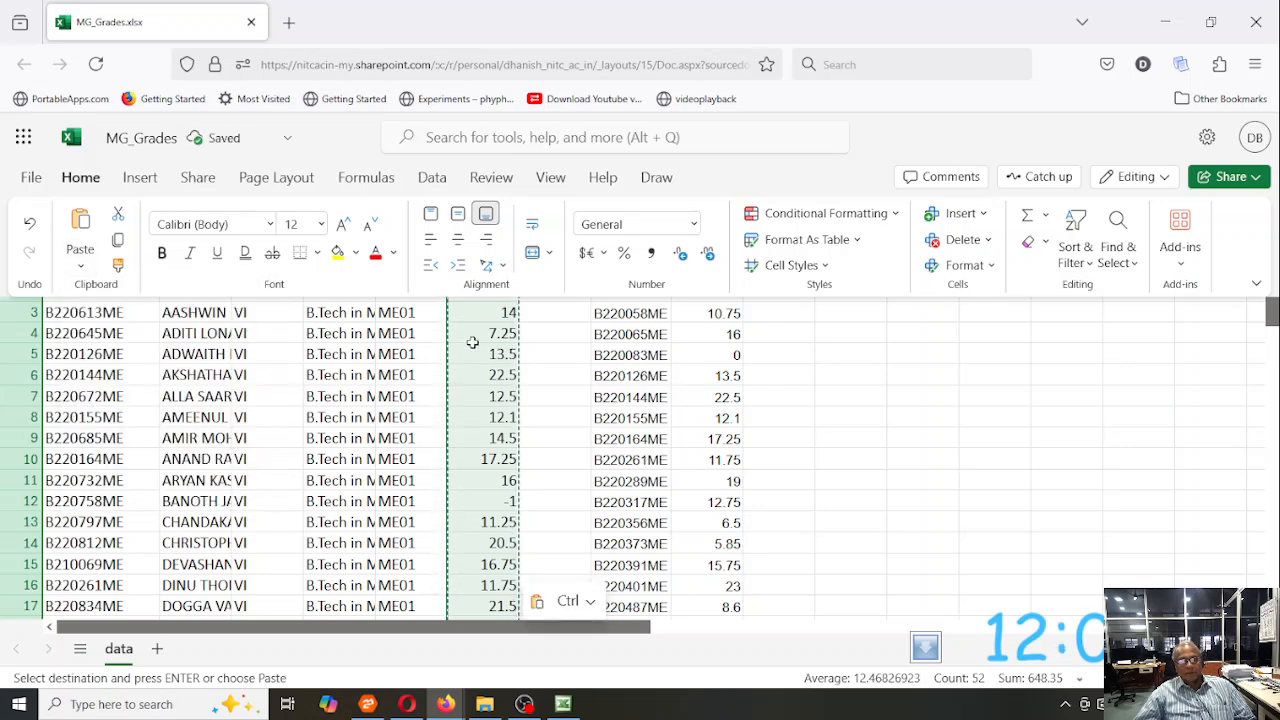
pyautogui.click(472, 342)
pyautogui.press('Up')
pyautogui.press('Up')
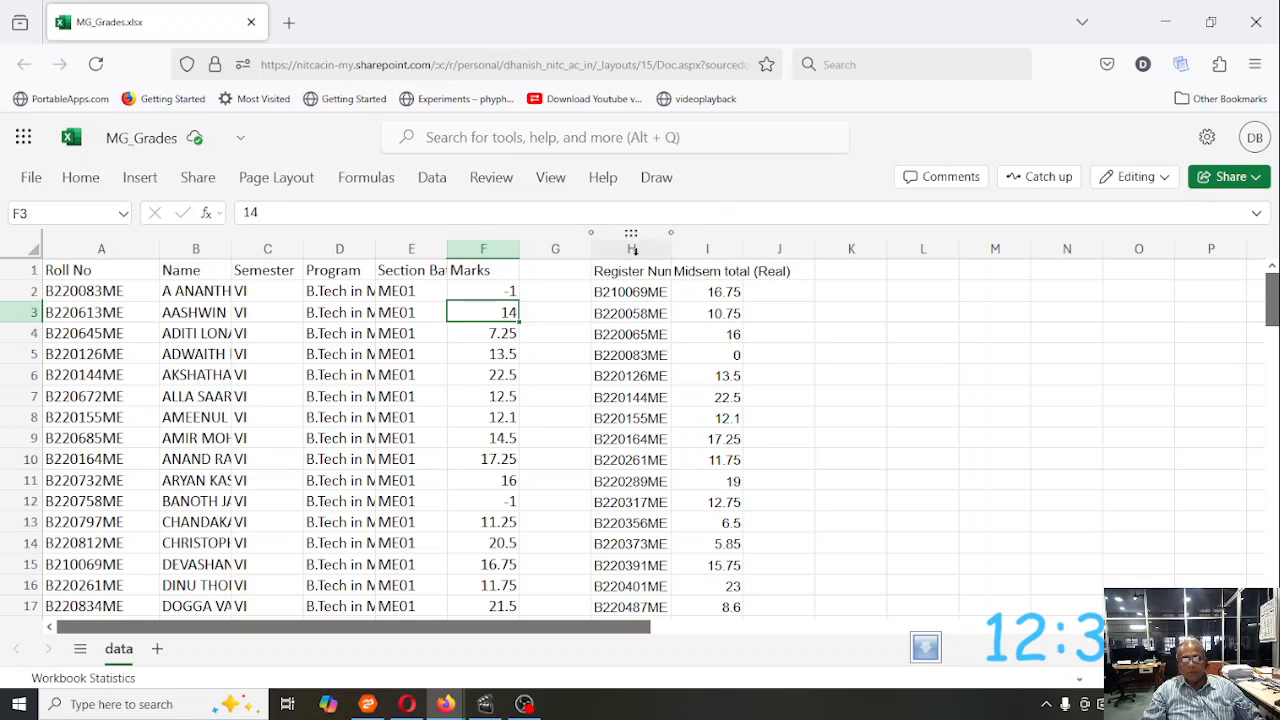
# - Delete columns H and I containing the register numbers and midsem totals
pyautogui.moveTo(636, 250); pyautogui.dragTo(697, 251)
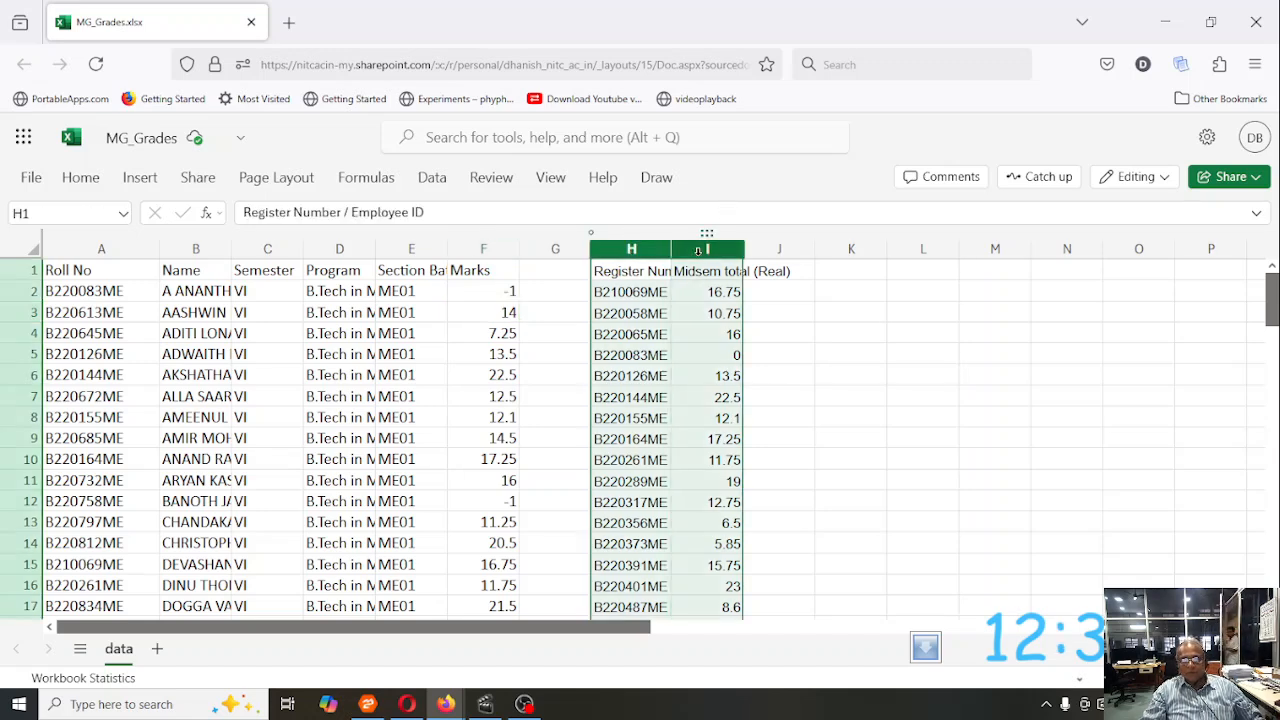
pyautogui.rightClick(697, 251)
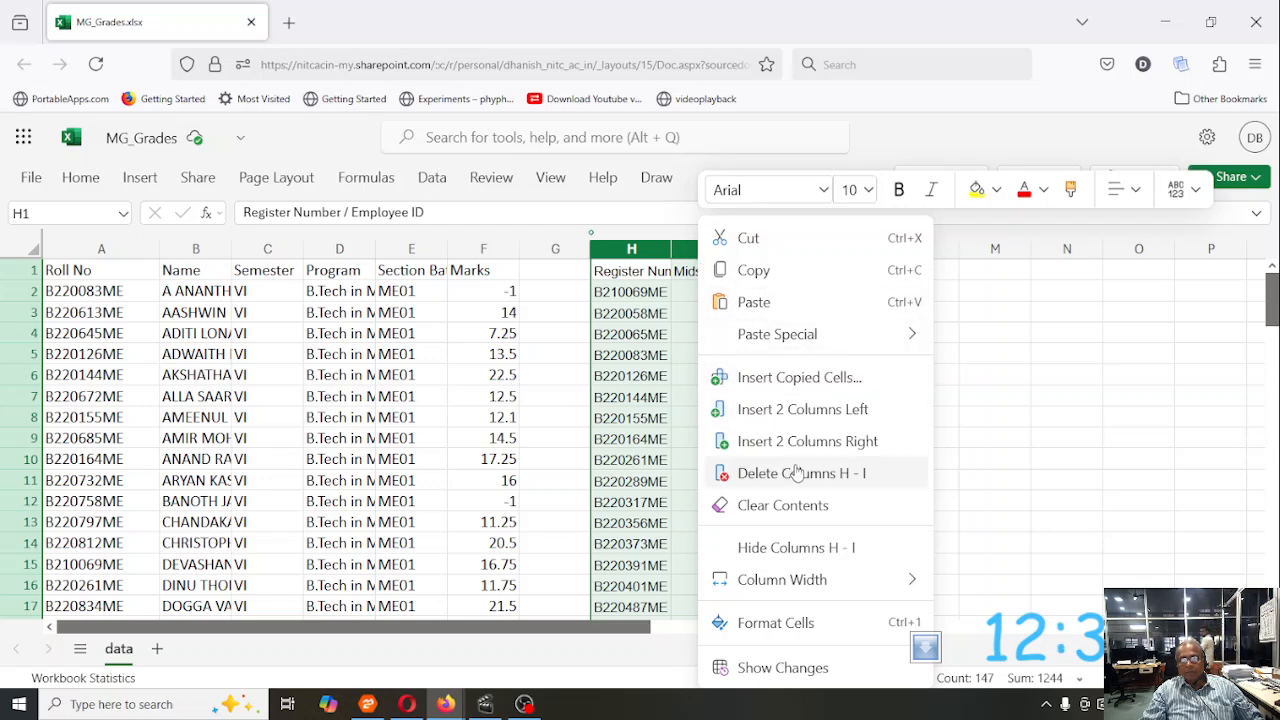
pyautogui.click(790, 473)
pyautogui.click(774, 328)
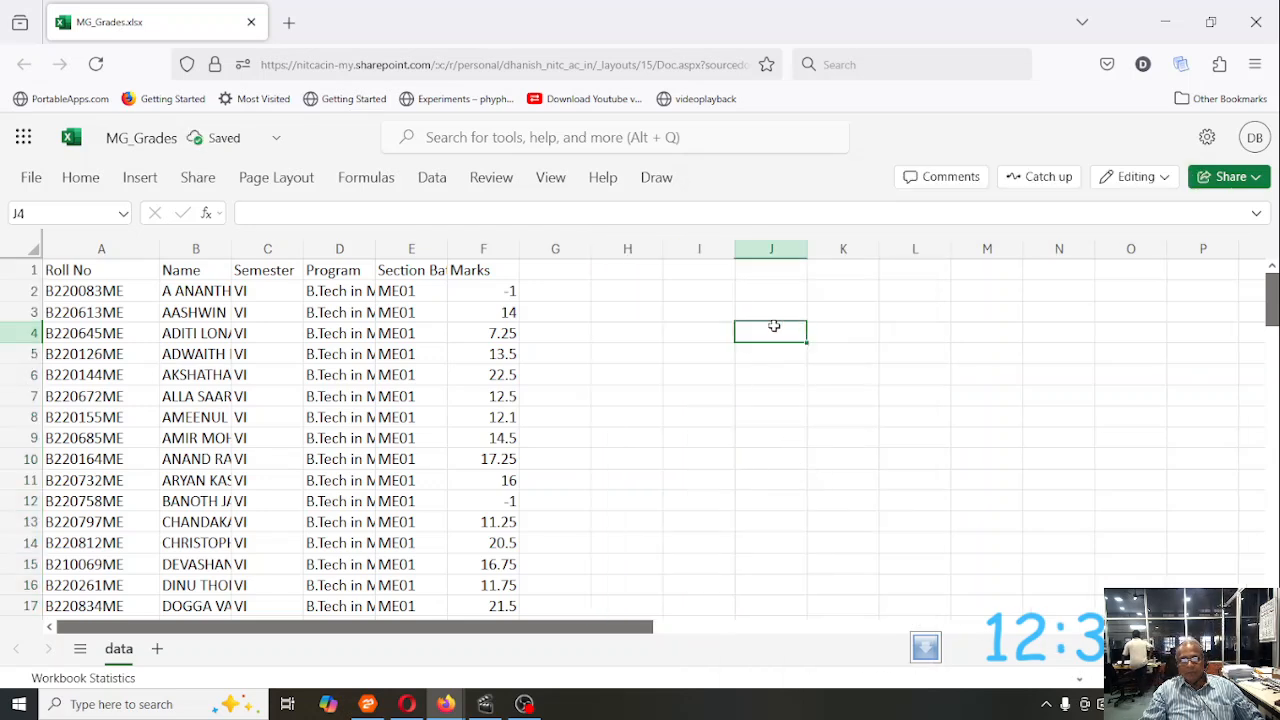